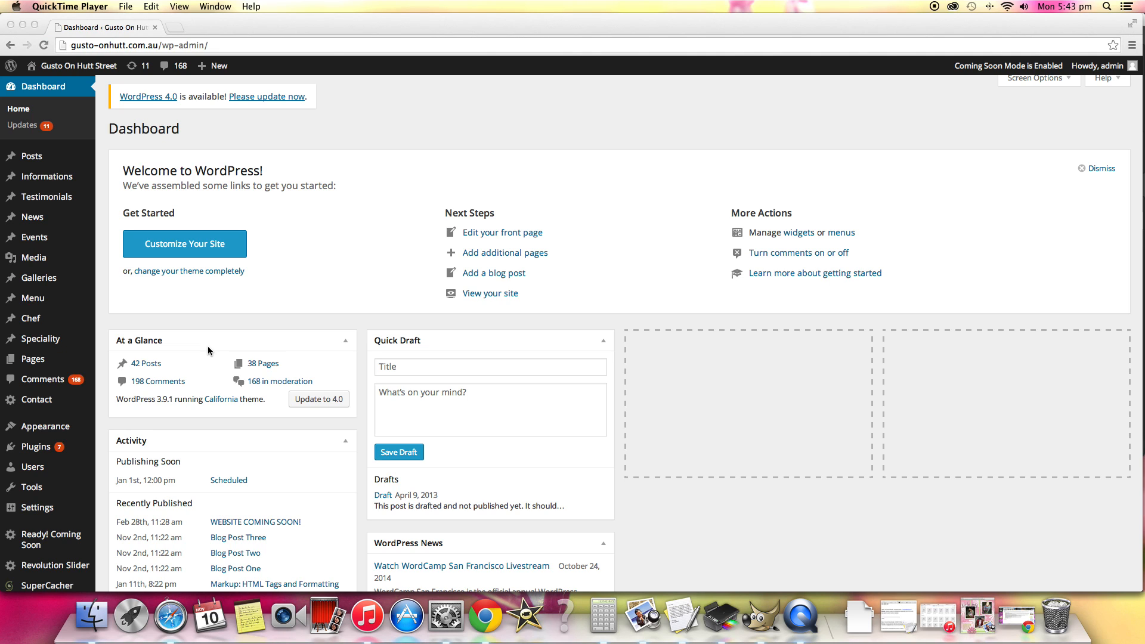
Look at the site's posts list, then open the About Us page from the pages list for editing.
scroll(207, 345, up, 1)
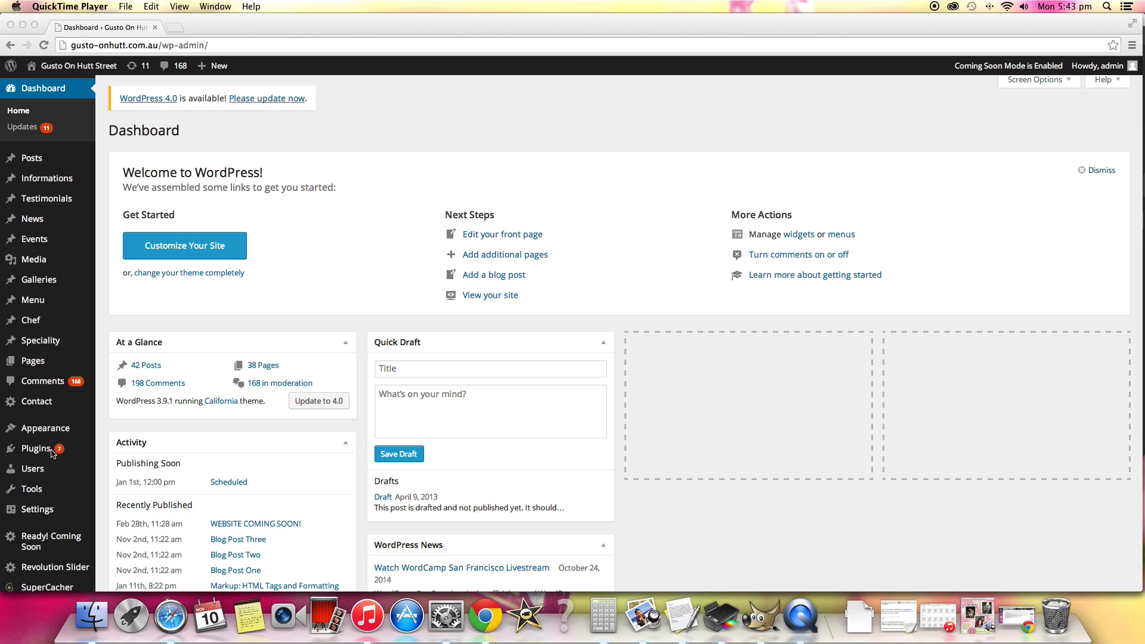
click(31, 158)
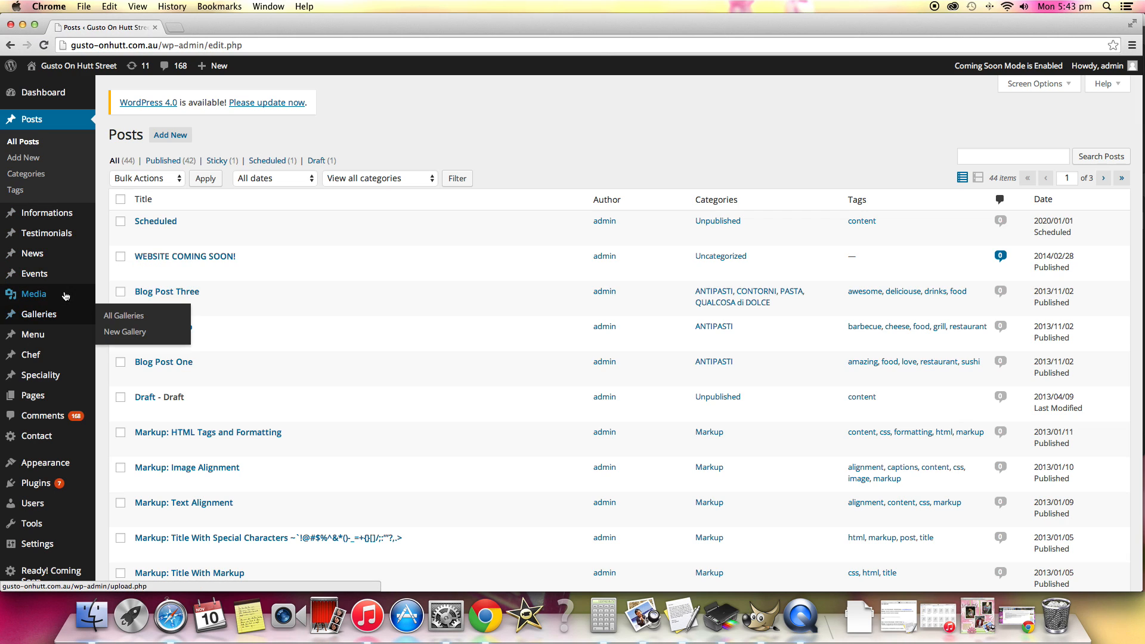
click(37, 397)
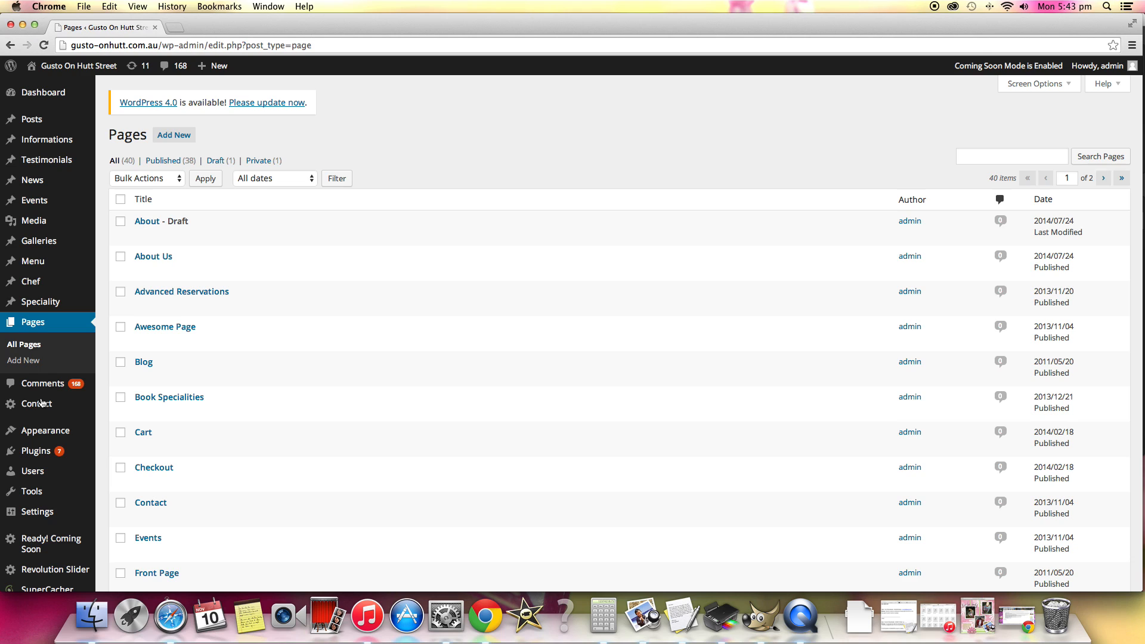
click(144, 260)
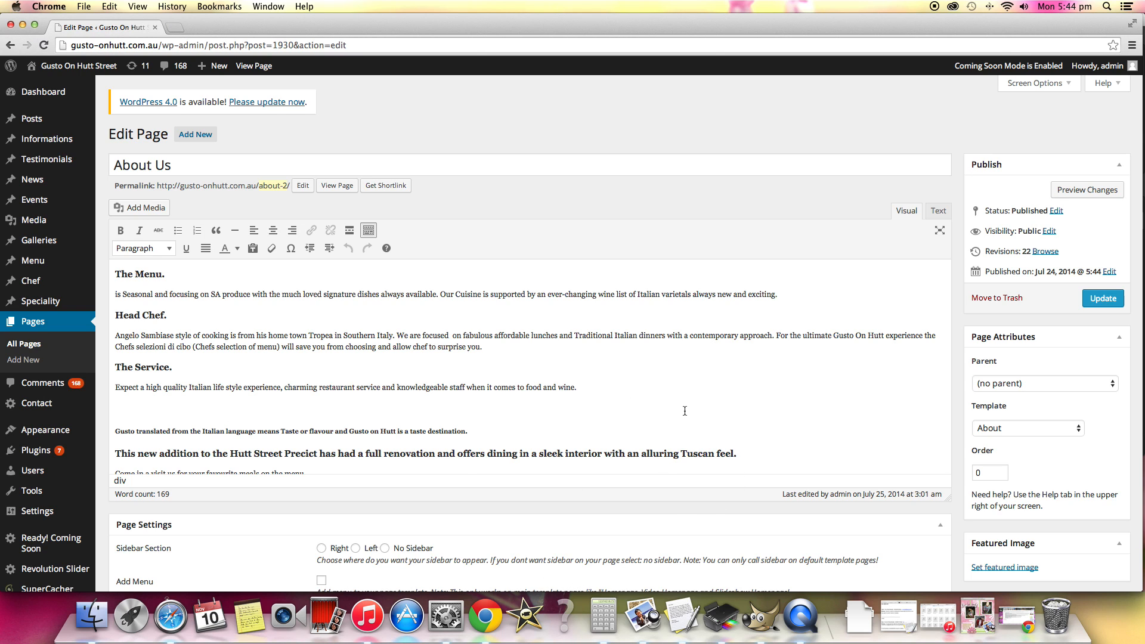
View the available paragraph and heading formats in the page's text editor.
scroll(685, 411, down, 4)
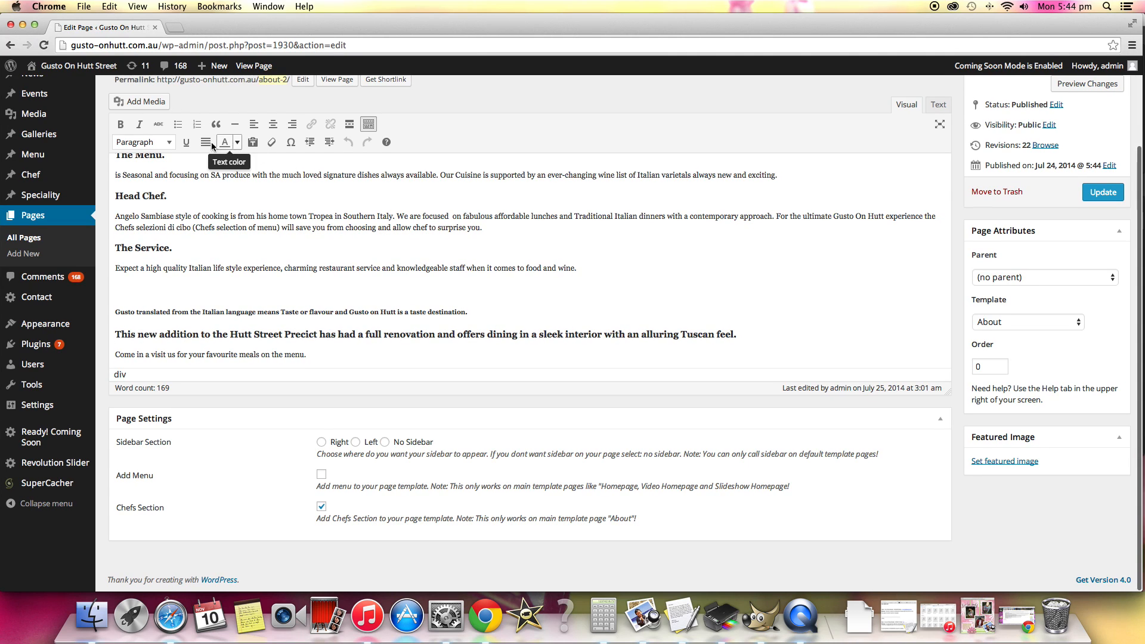
click(171, 146)
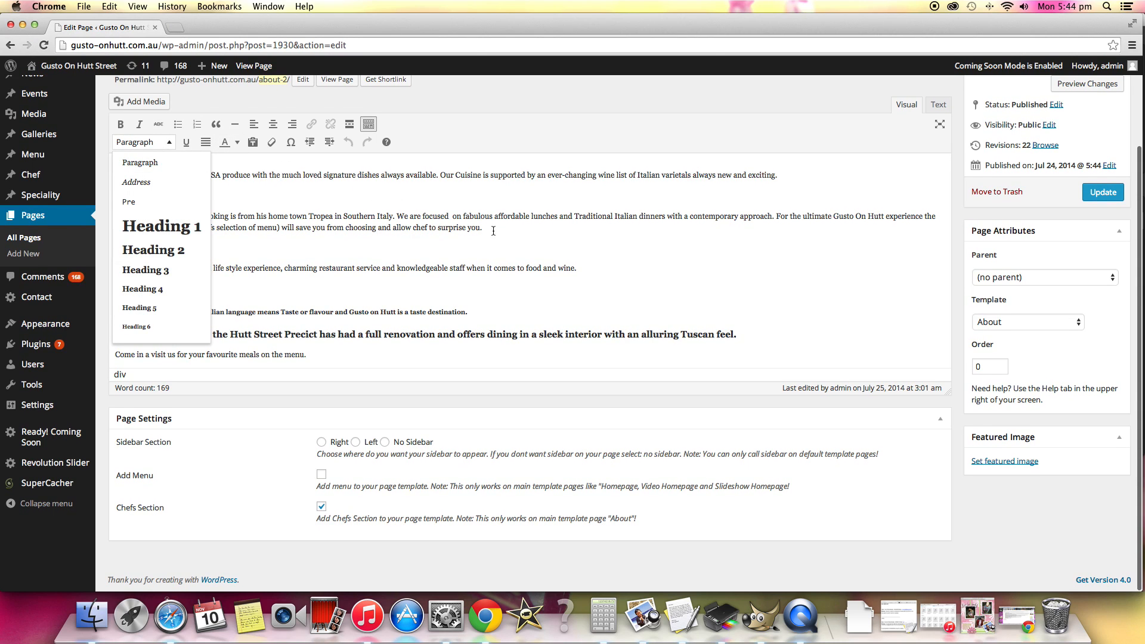
click(550, 290)
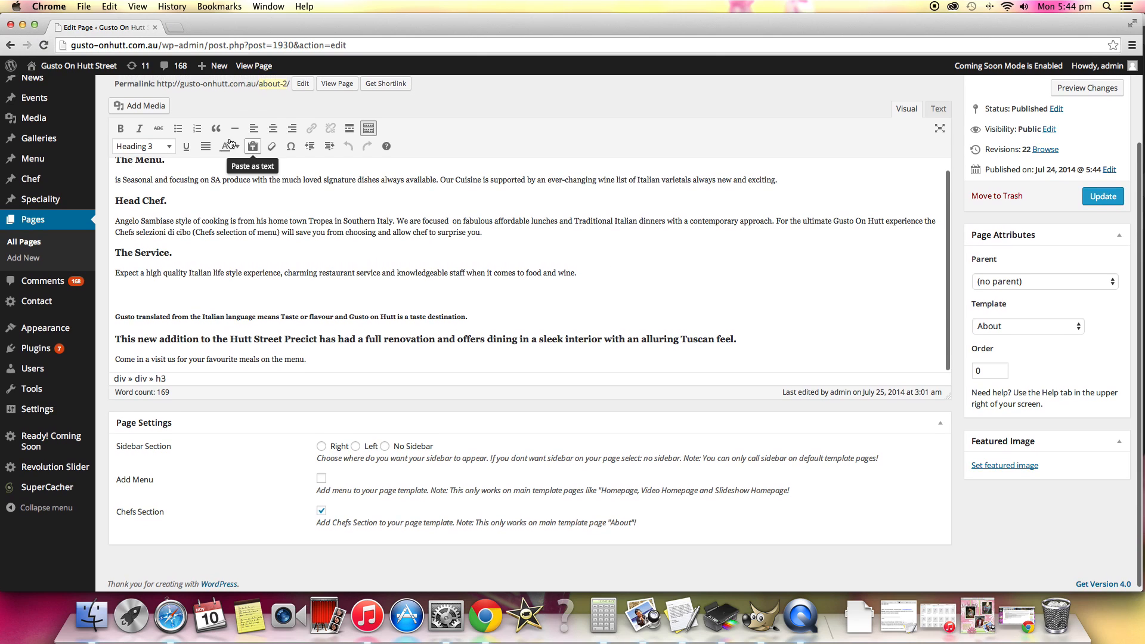
Colour the heading sentence starting "This new addition to the Hutt Street Precict" dark red.
click(236, 142)
click(443, 340)
drag(805, 343, 114, 339)
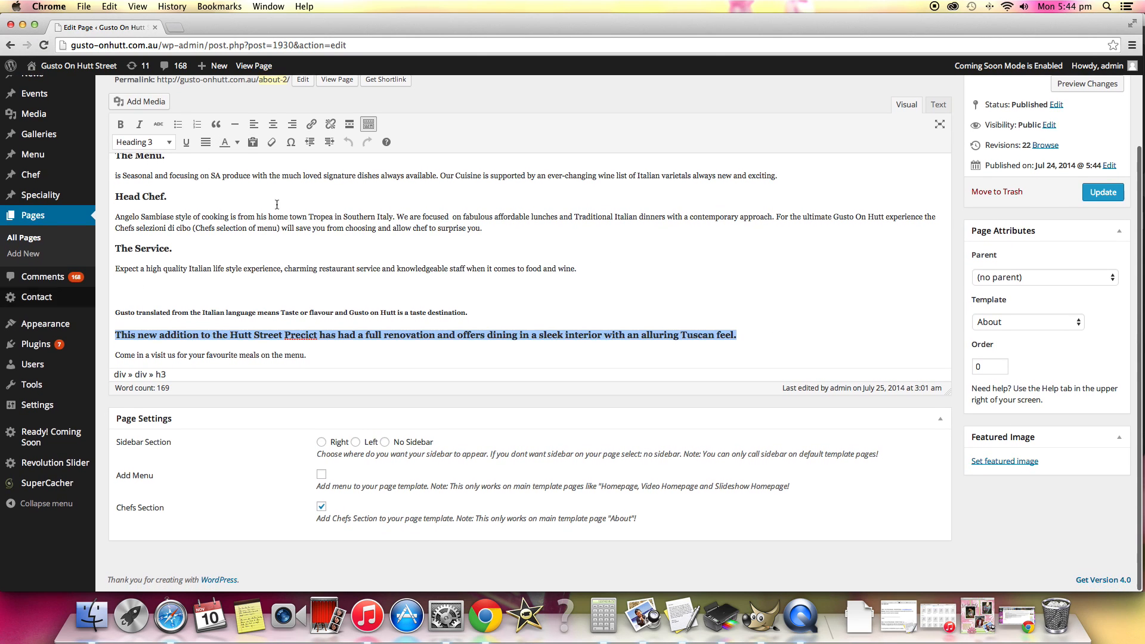
click(237, 146)
click(230, 171)
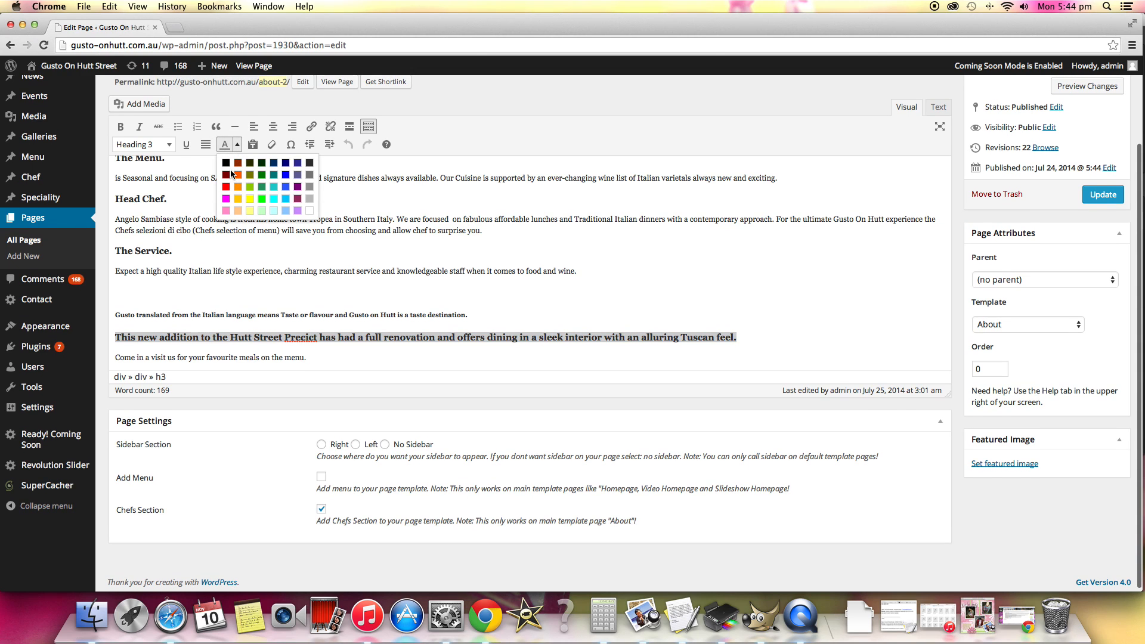
click(237, 177)
click(369, 342)
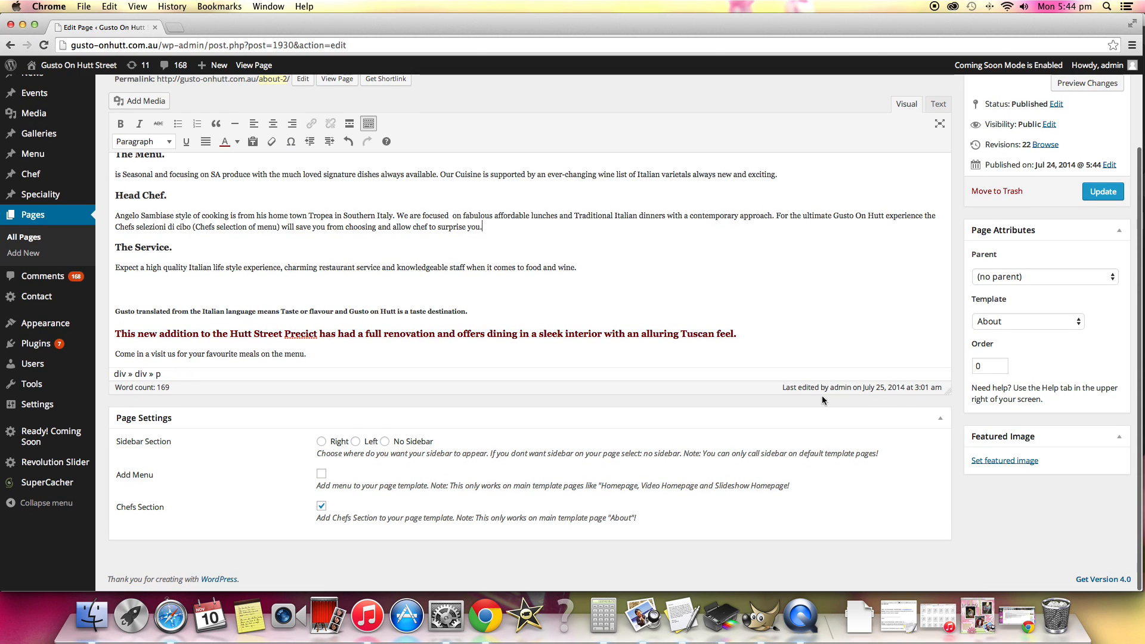
Update the About Us page to publish the dark red heading sentence.
scroll(609, 256, up, 1)
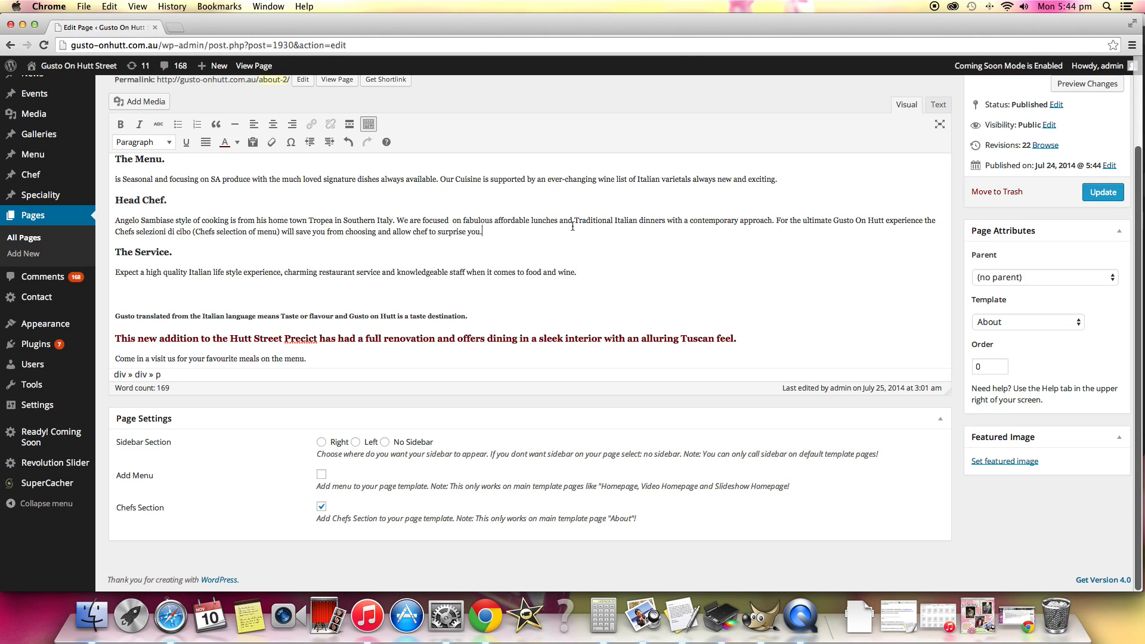
scroll(1002, 206, up, 1)
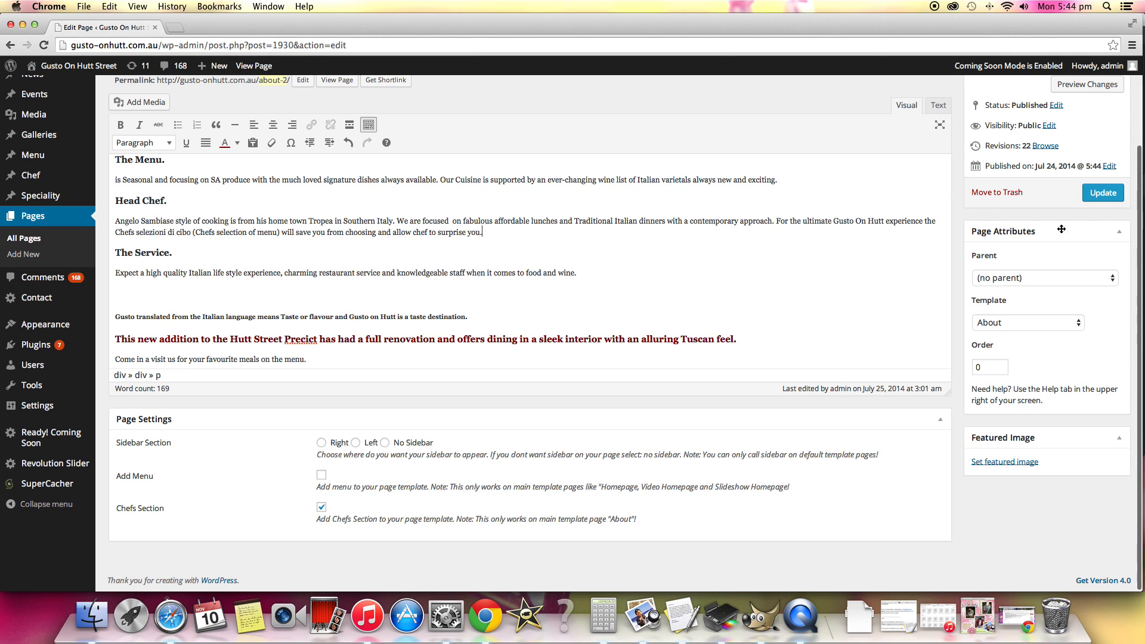
scroll(1095, 196, down, 1)
click(1096, 194)
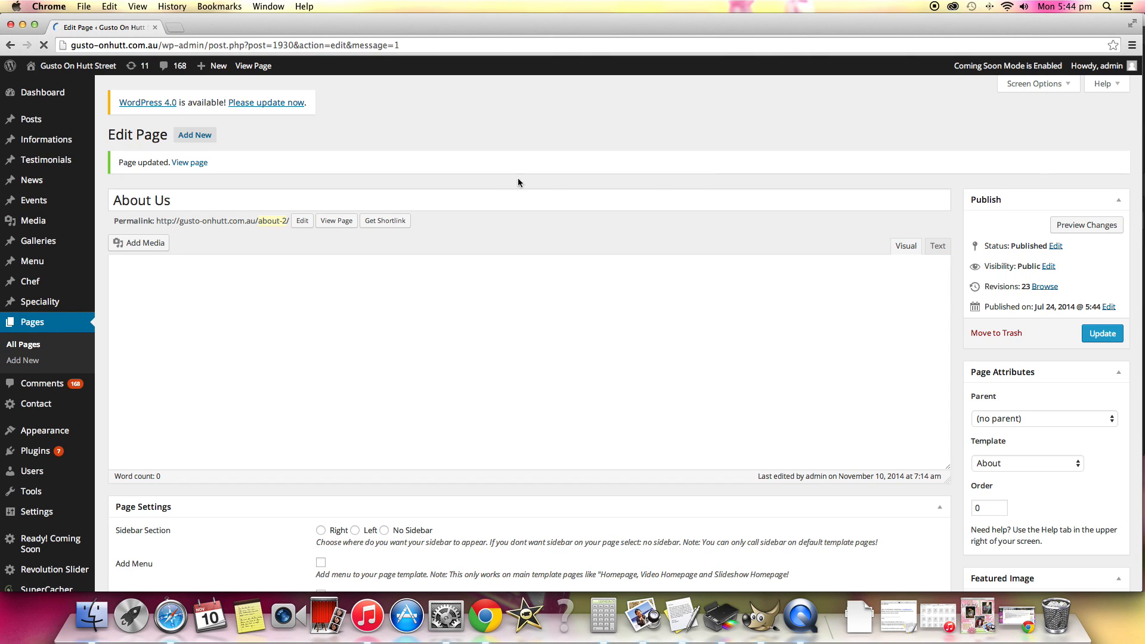
Open the live Gusto On Hutt Street website in a new browser tab and switch to it.
mouse_move(85, 71)
scroll(86, 70, down, 1)
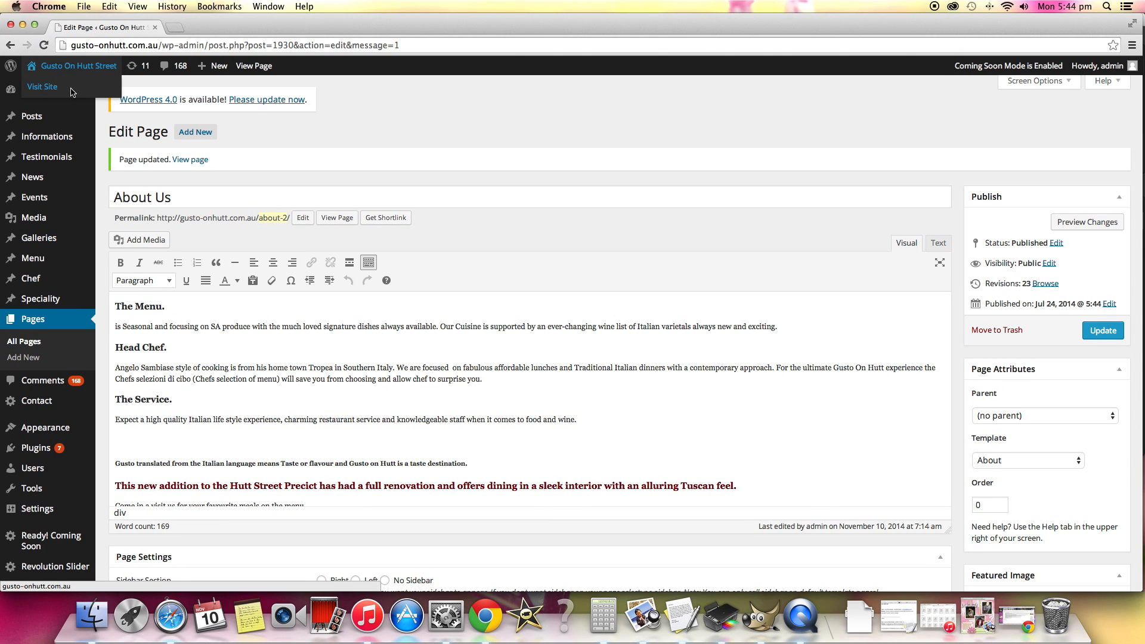
right_click(79, 92)
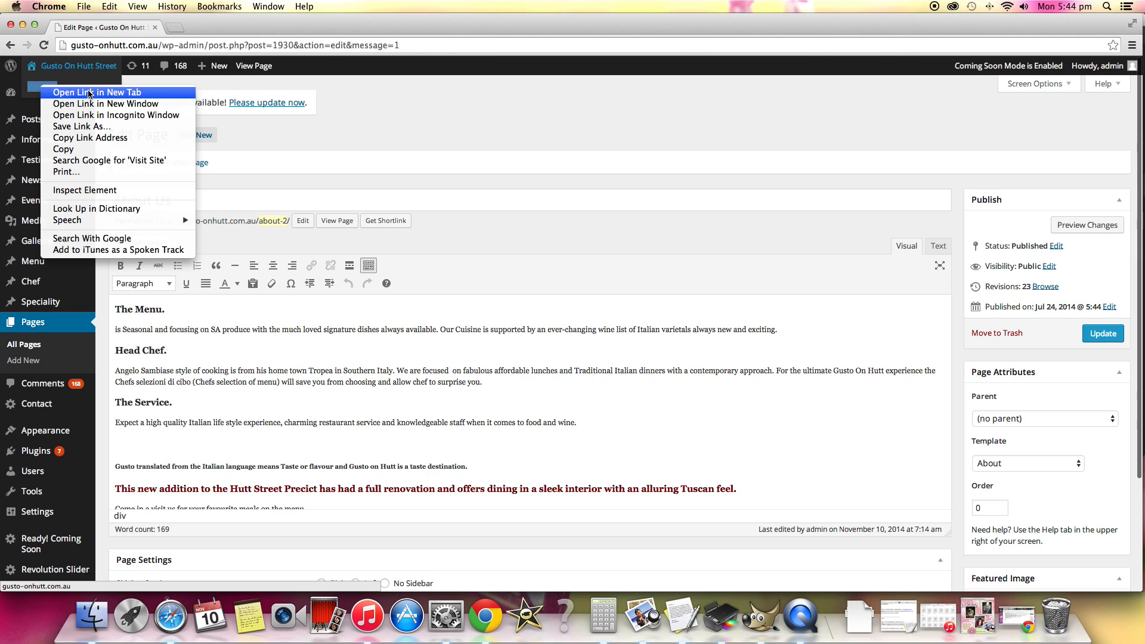
click(220, 34)
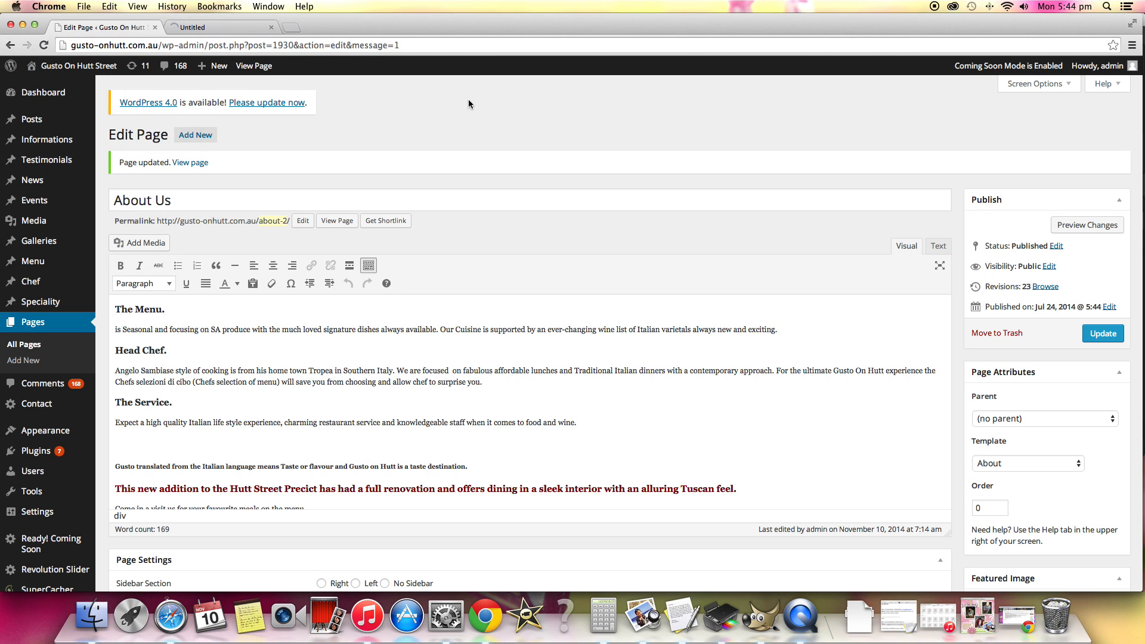
scroll(658, 409, down, 2)
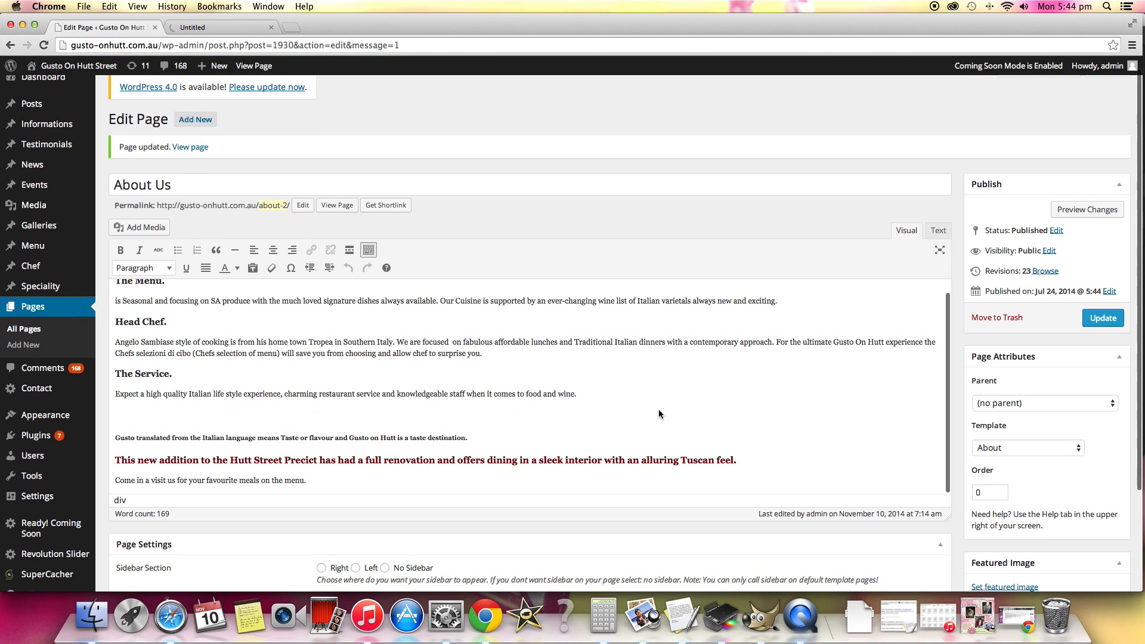
scroll(622, 415, down, 5)
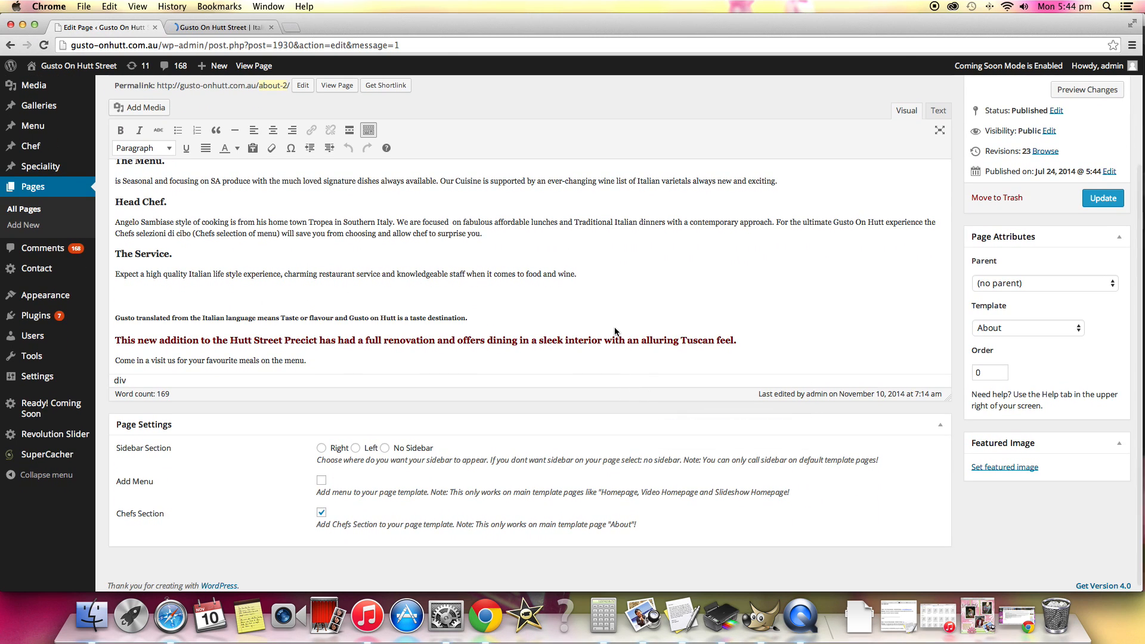
scroll(381, 271, up, 4)
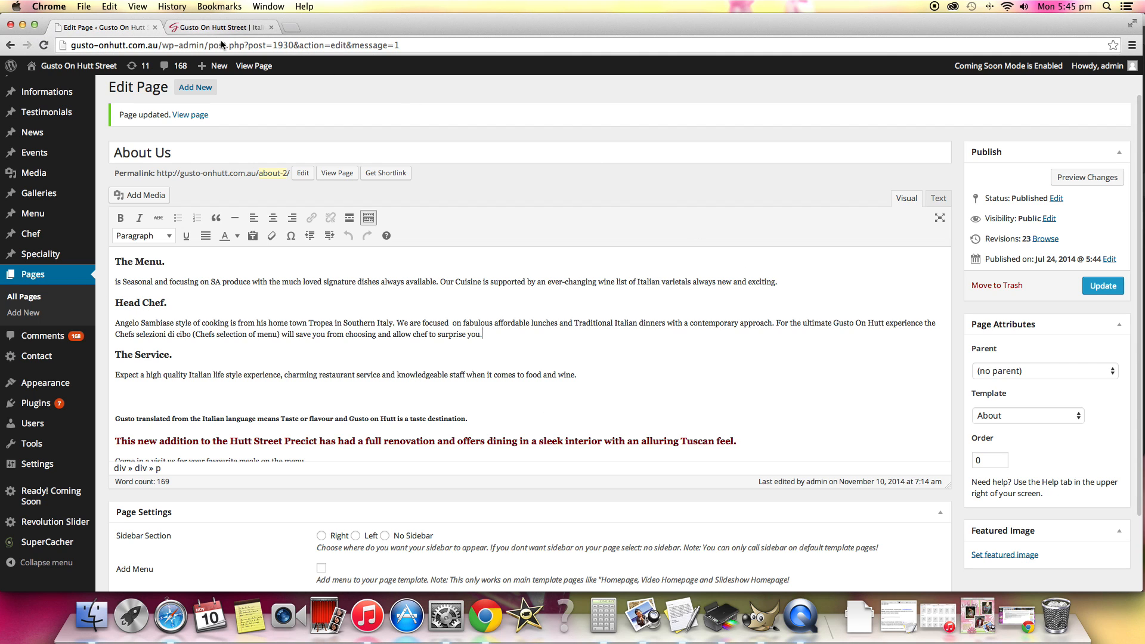
click(192, 24)
Open the live site's About Us page and check how the recoloured heading sentence looks.
scroll(710, 271, down, 5)
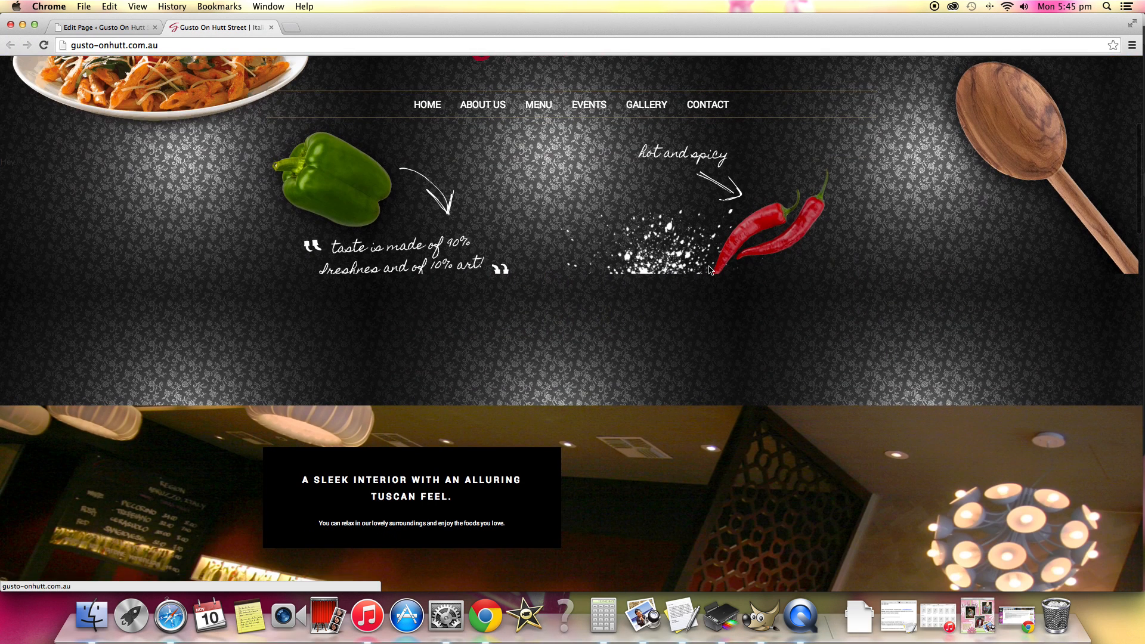
scroll(470, 226, up, 2)
click(477, 218)
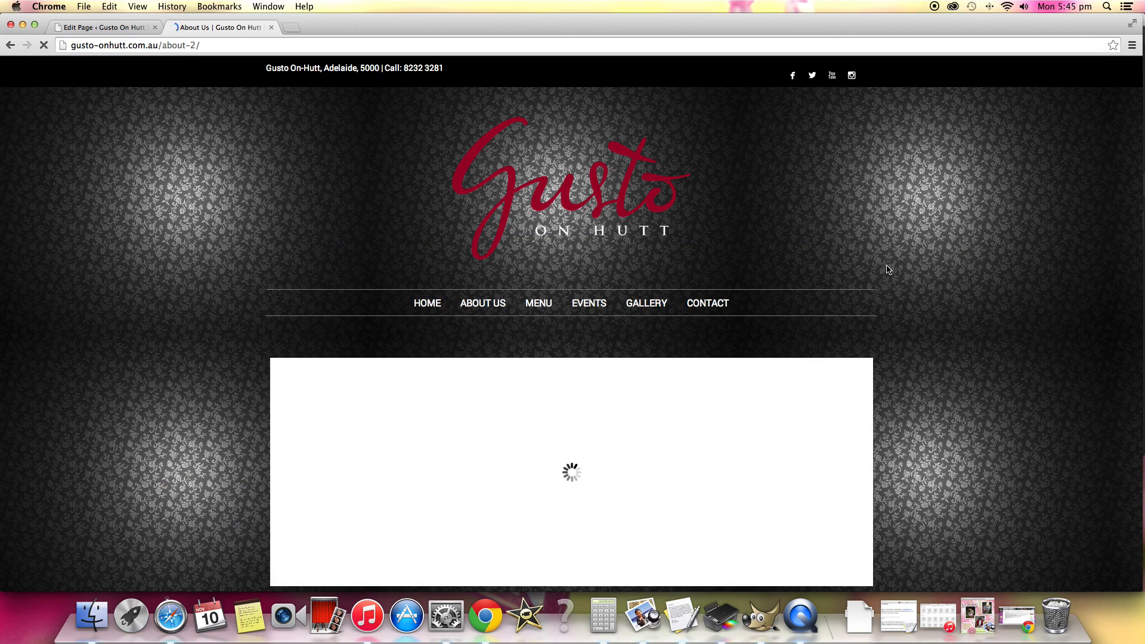
scroll(888, 269, down, 8)
scroll(888, 270, down, 8)
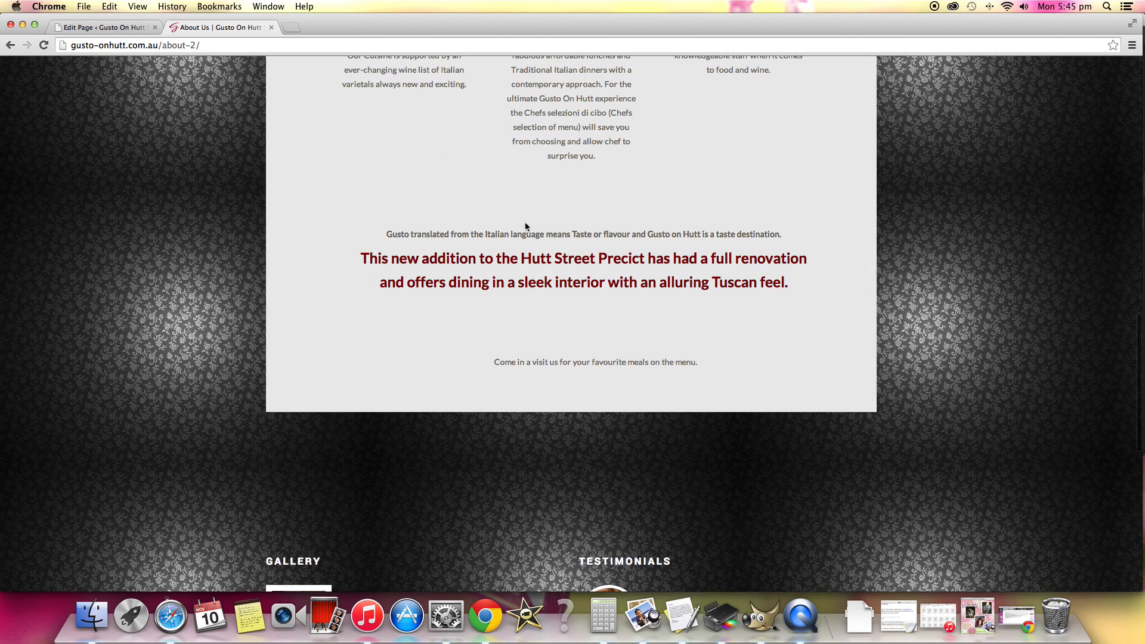
scroll(889, 264, up, 2)
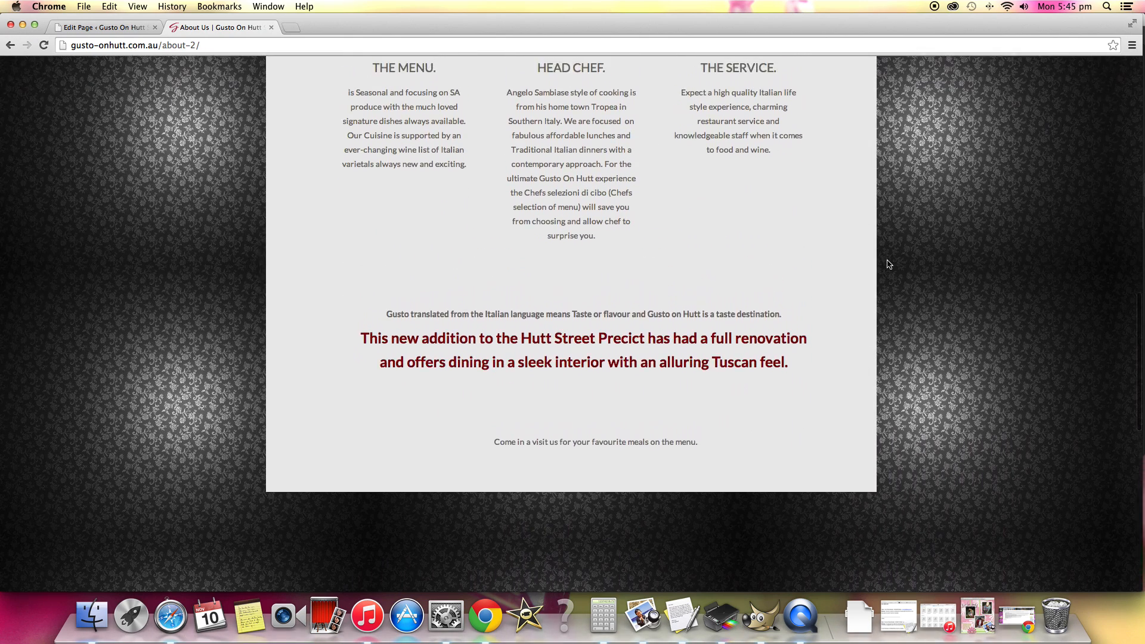
scroll(889, 264, up, 2)
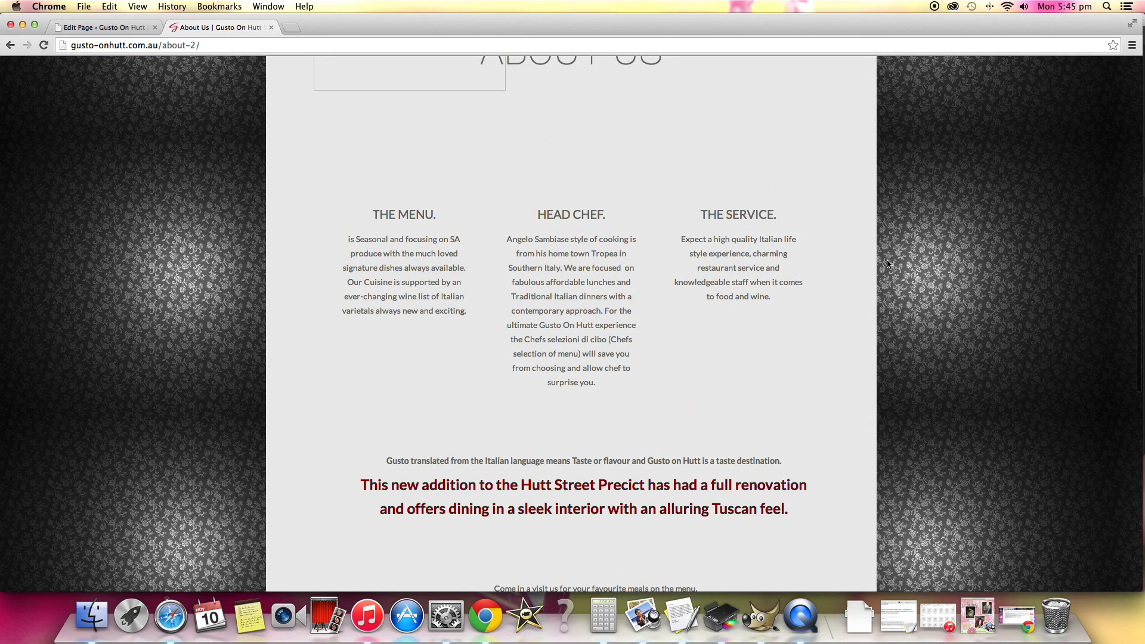
scroll(888, 264, up, 10)
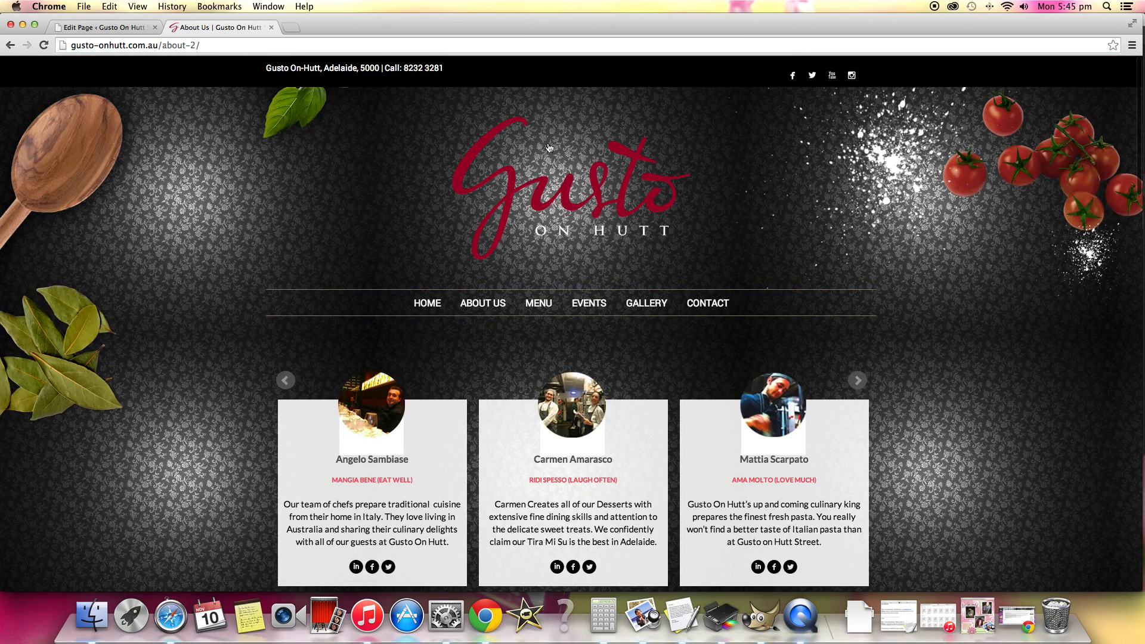
Return to the page editor, set the "This new addition to the Hutt Street Precict" sentence to black, and update the page.
click(88, 28)
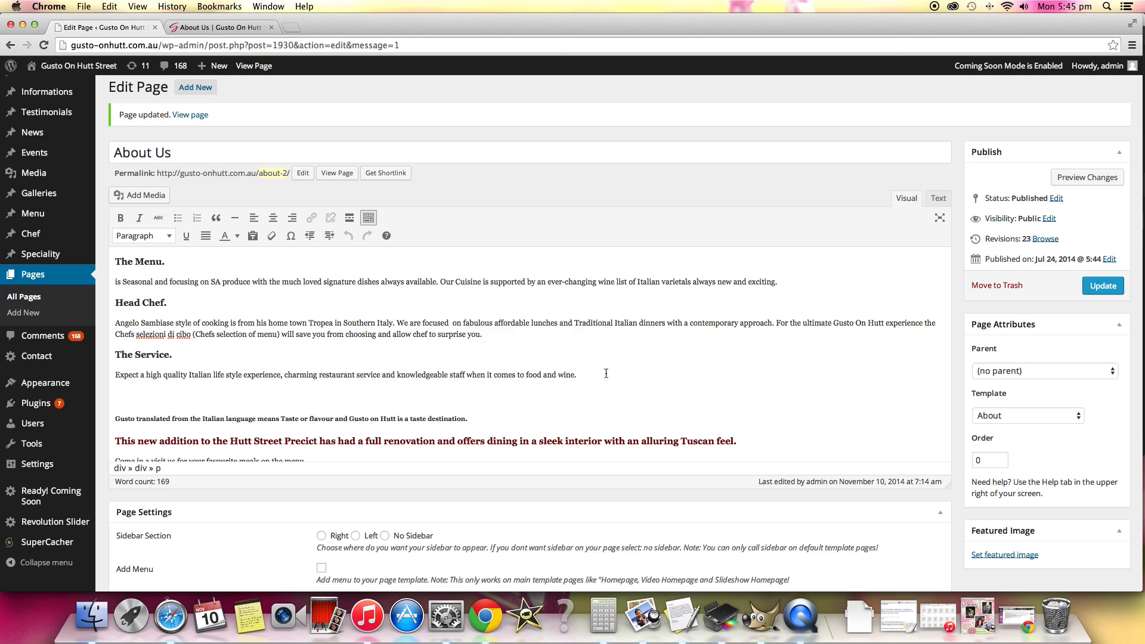
drag(770, 450, 383, 432)
drag(2, 427, 1, 425)
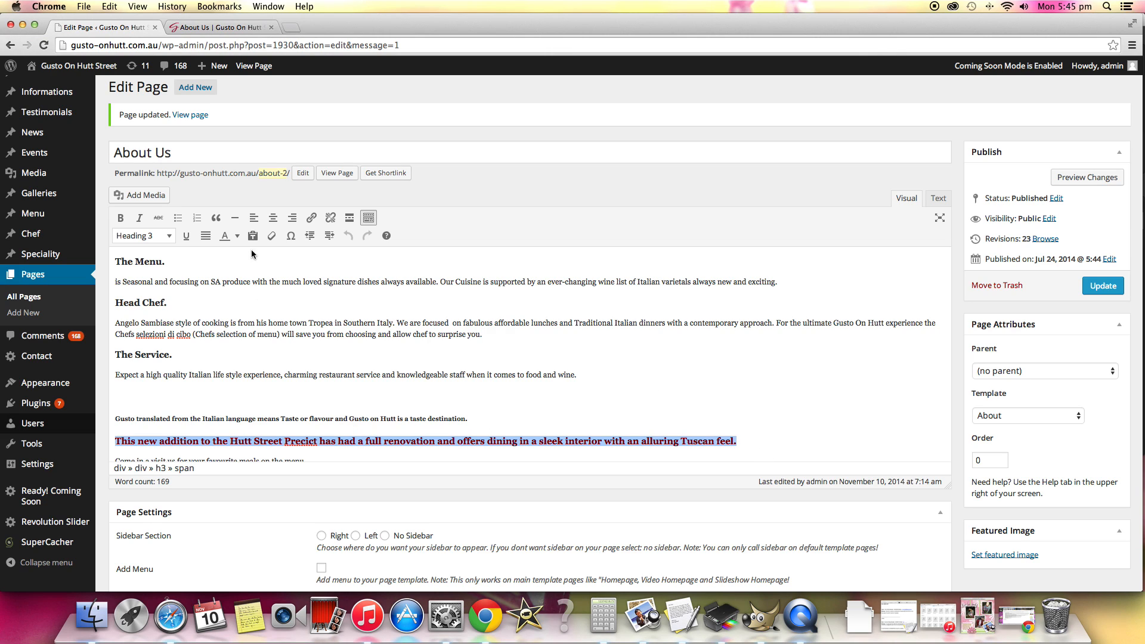
click(238, 237)
click(229, 261)
click(502, 293)
click(1094, 285)
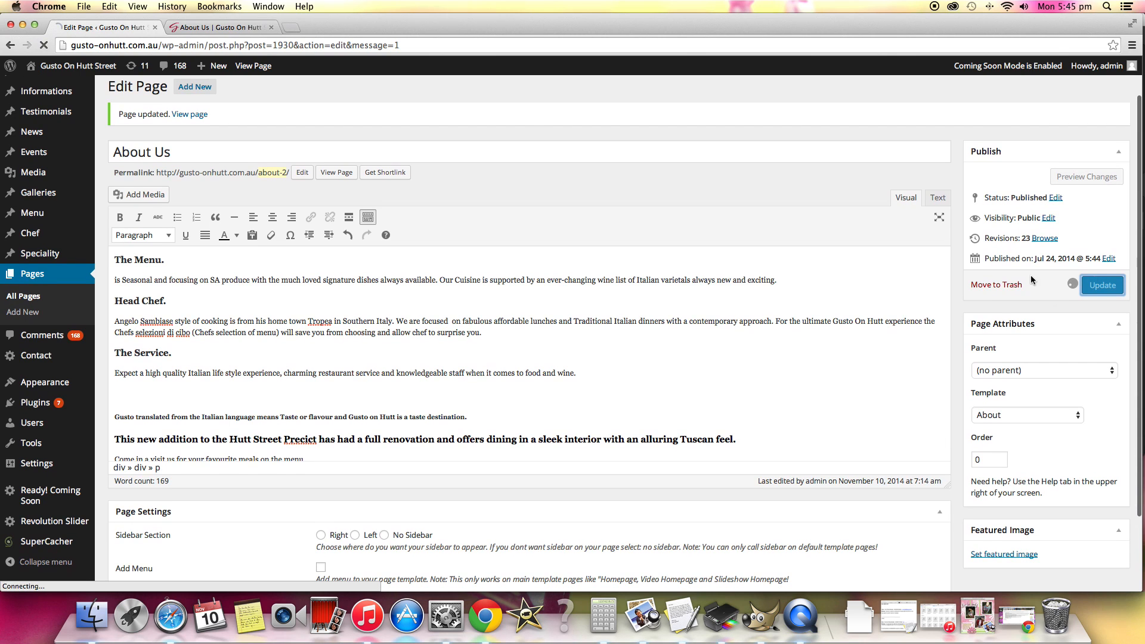
Reload the live About Us page and check the heading sentence's text colour.
click(223, 28)
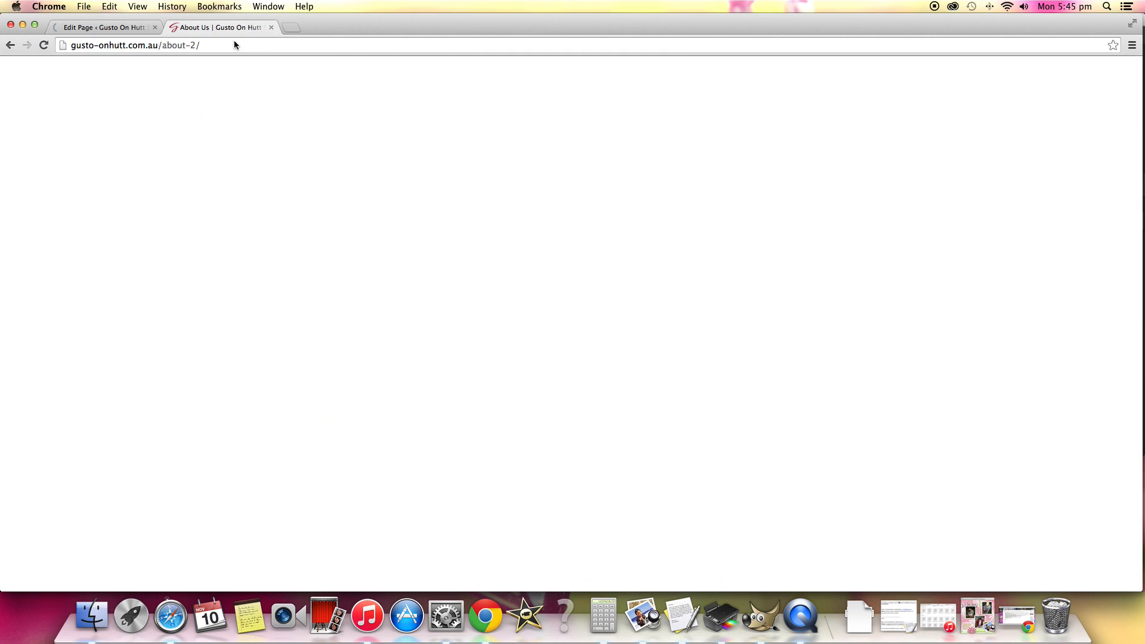
key(super+r)
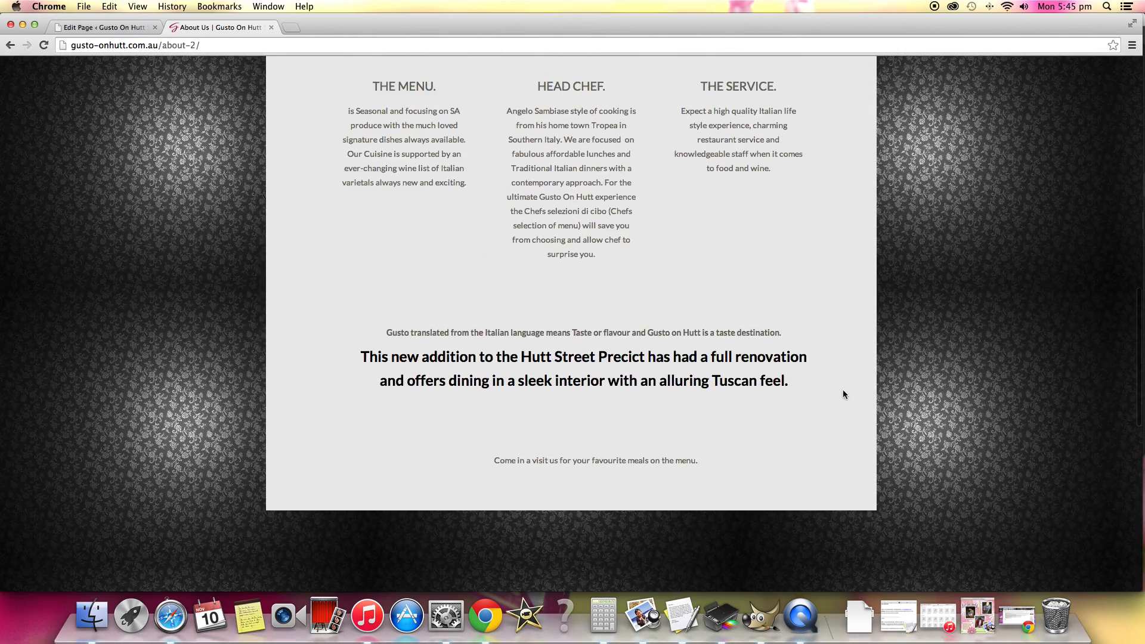
drag(843, 390, 359, 350)
click(735, 413)
scroll(735, 413, down, 1)
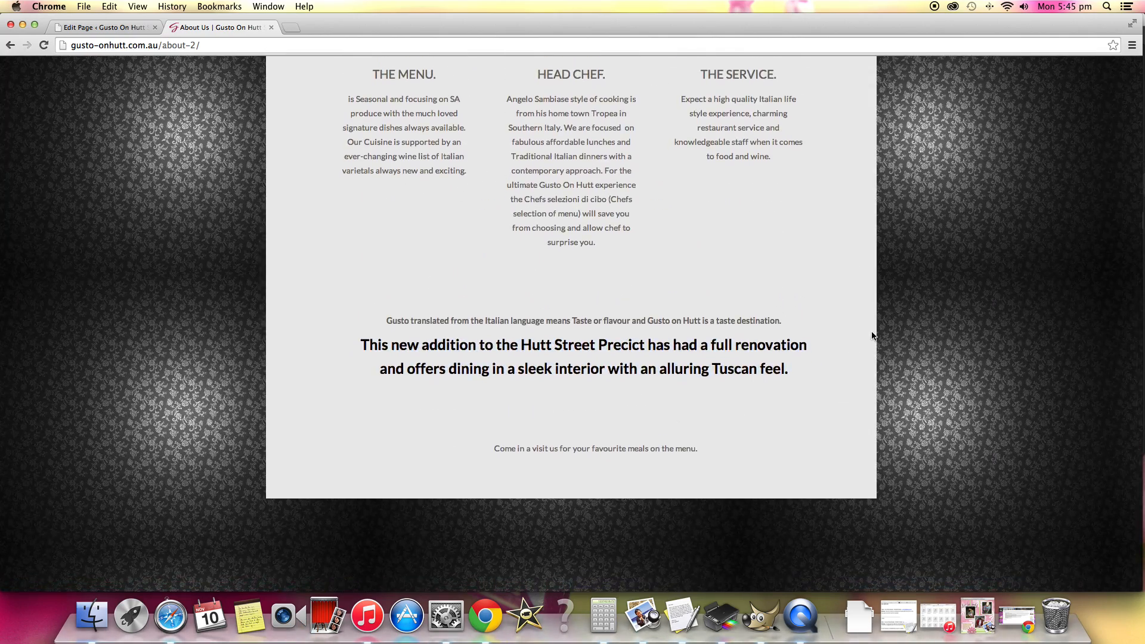
scroll(871, 336, up, 10)
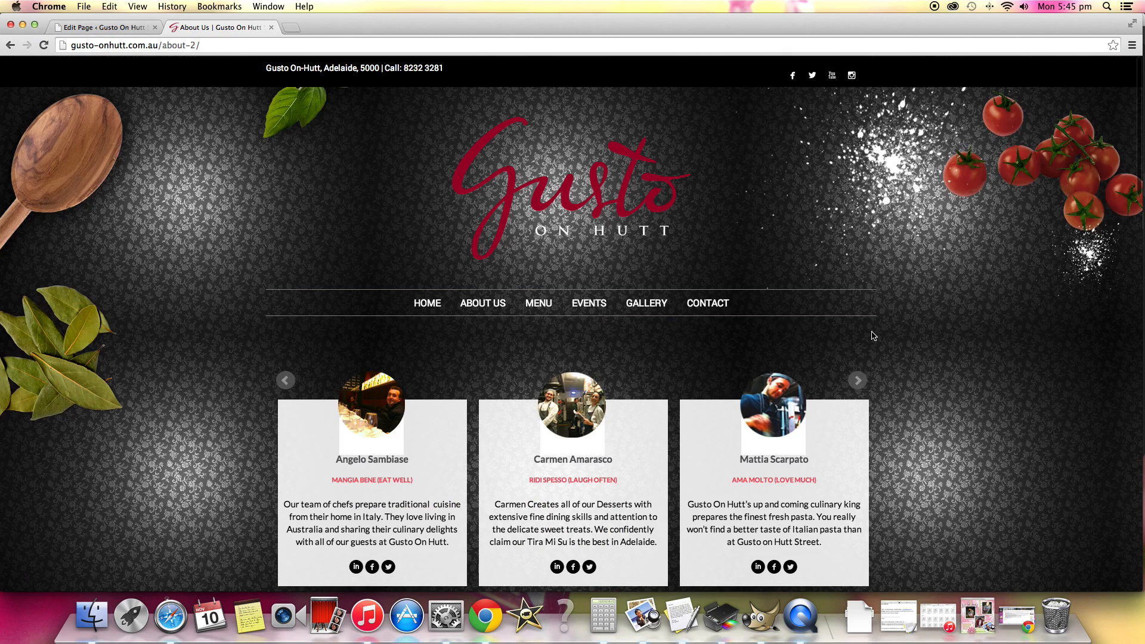
Browse the live site's Menu, Gallery and Contact pages.
click(539, 304)
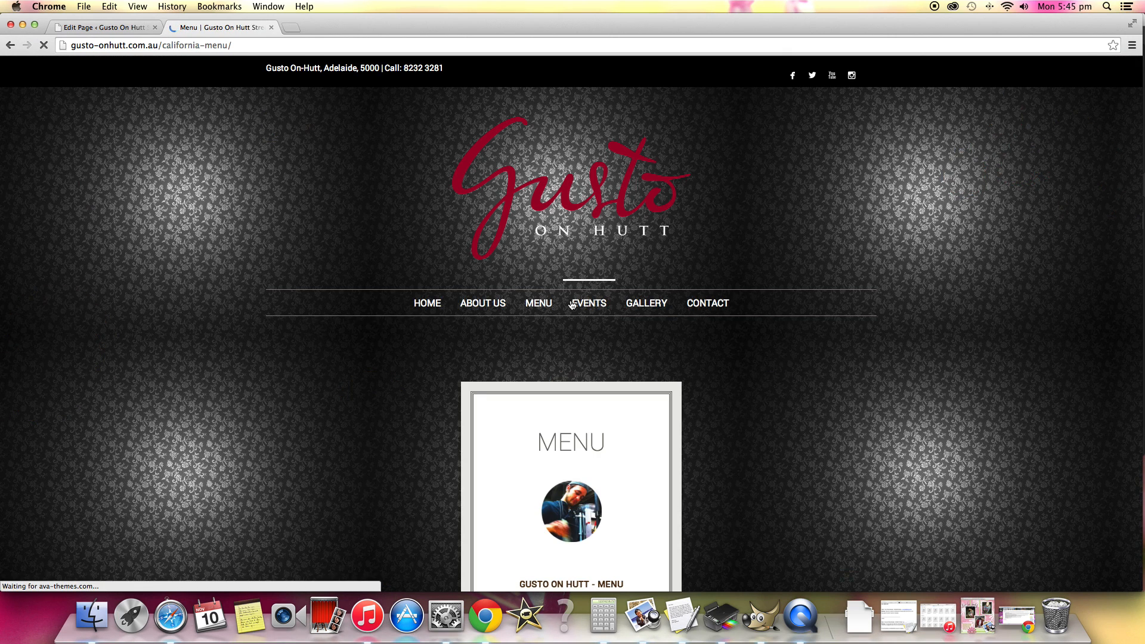
click(669, 306)
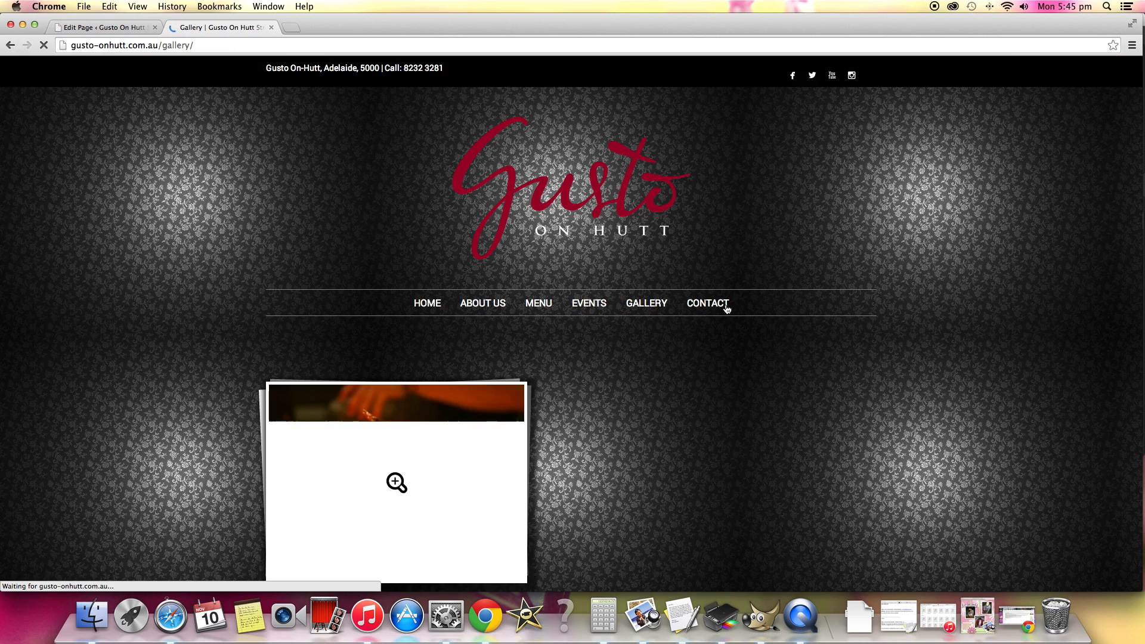
click(708, 304)
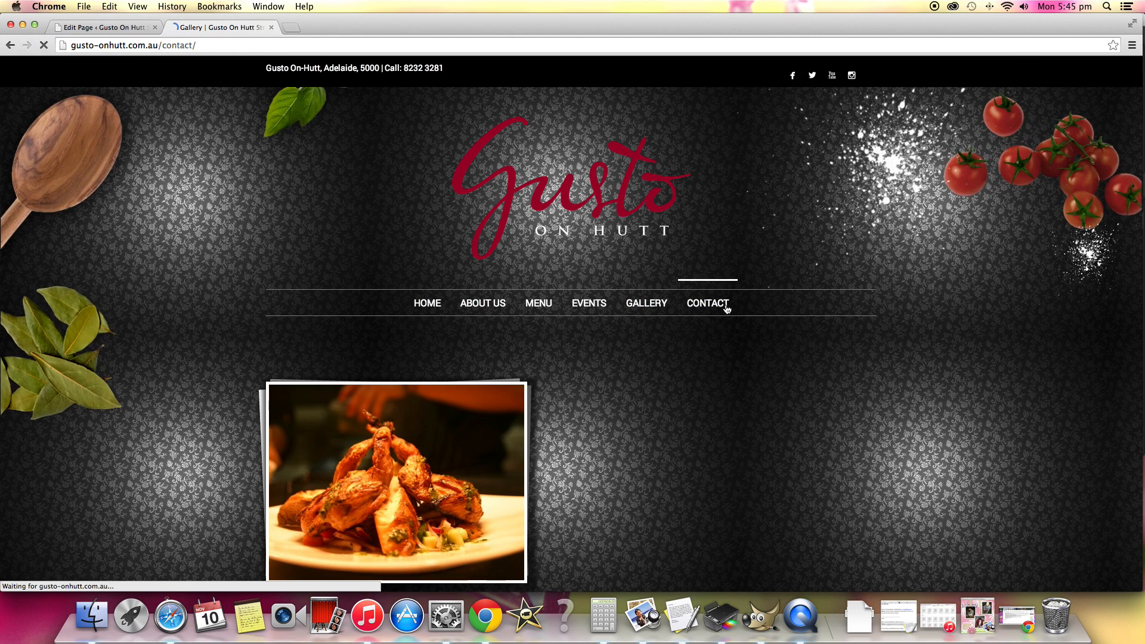
Look over the live site's Contact page and go back to its home page.
scroll(774, 318, down, 5)
drag(747, 332, 447, 262)
click(358, 271)
scroll(747, 297, up, 5)
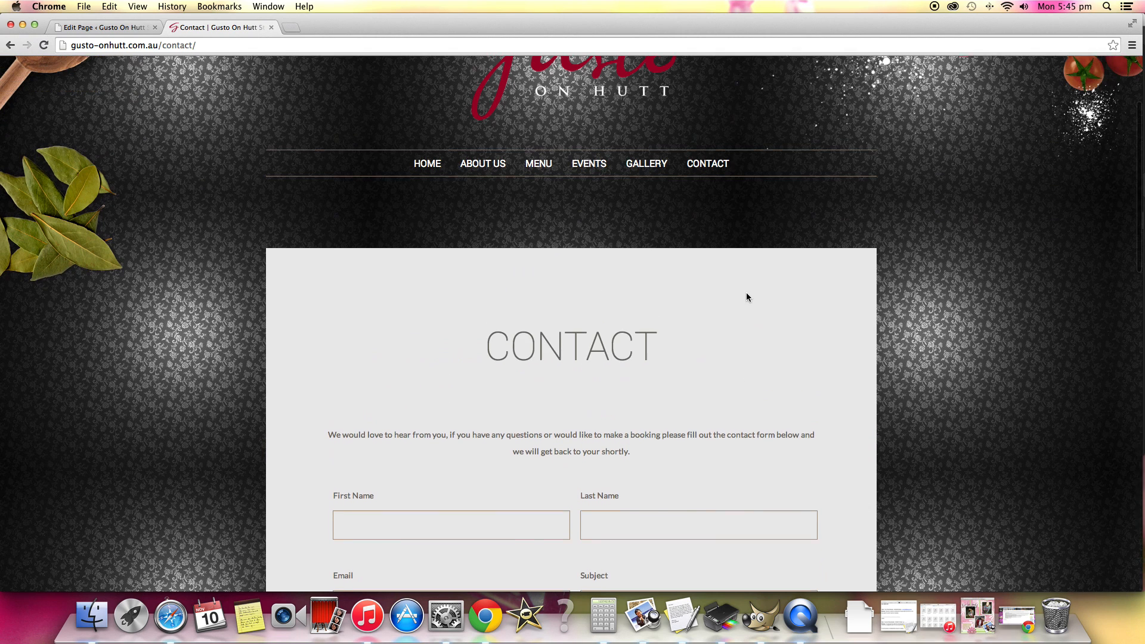
click(436, 305)
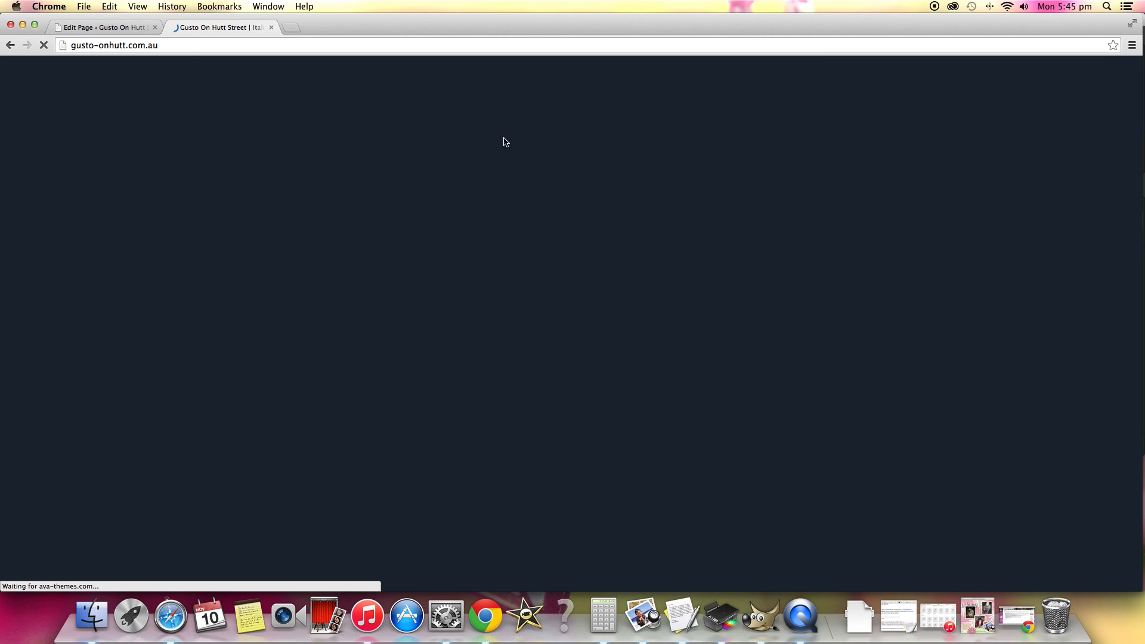
Return to the WordPress admin, open the list of all meals and look through its entries and page categories.
click(116, 29)
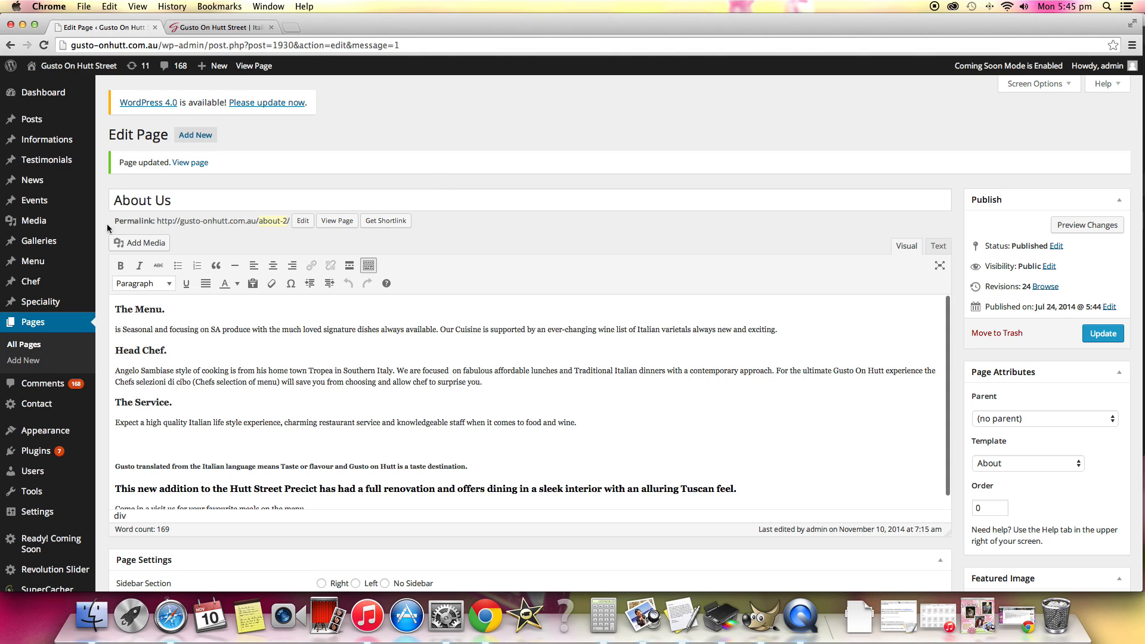
scroll(366, 298, down, 1)
mouse_move(56, 280)
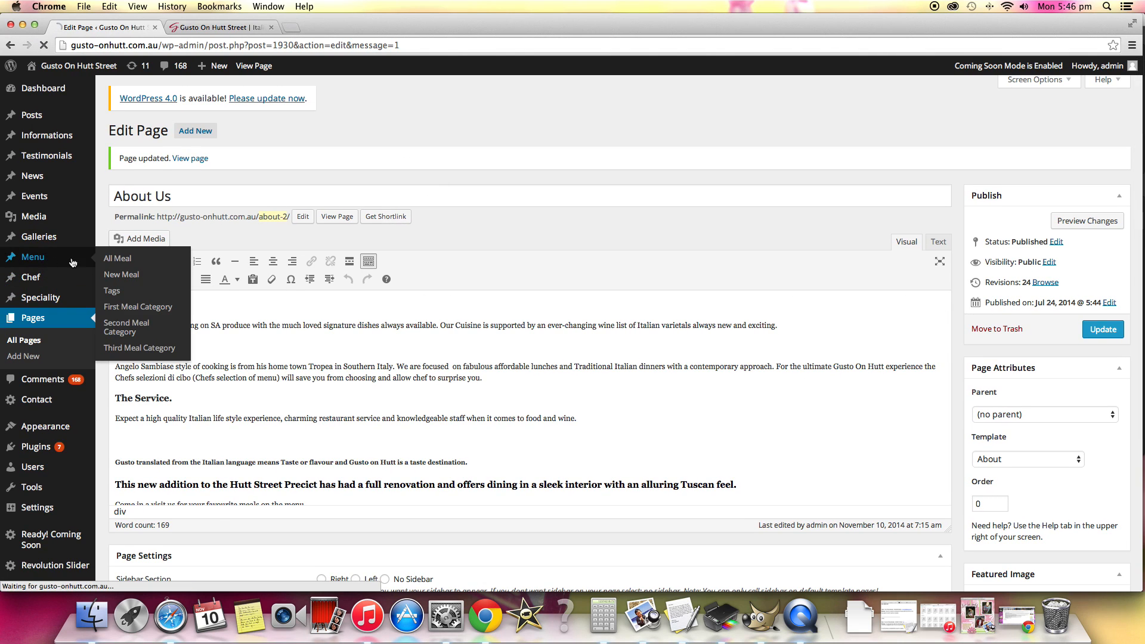
click(33, 256)
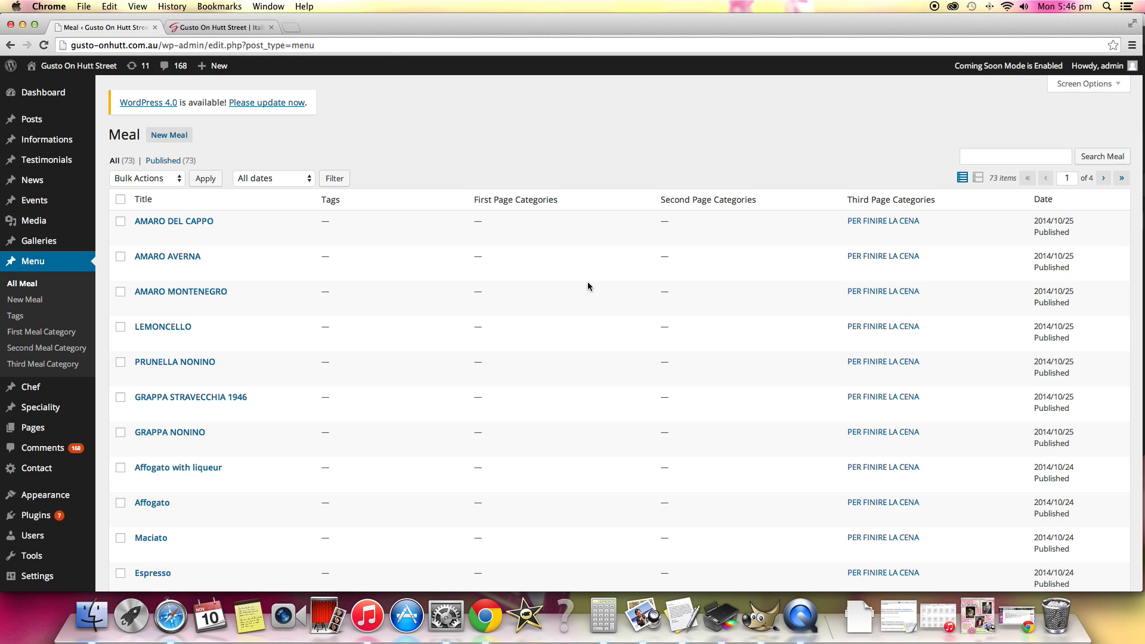
scroll(513, 320, down, 8)
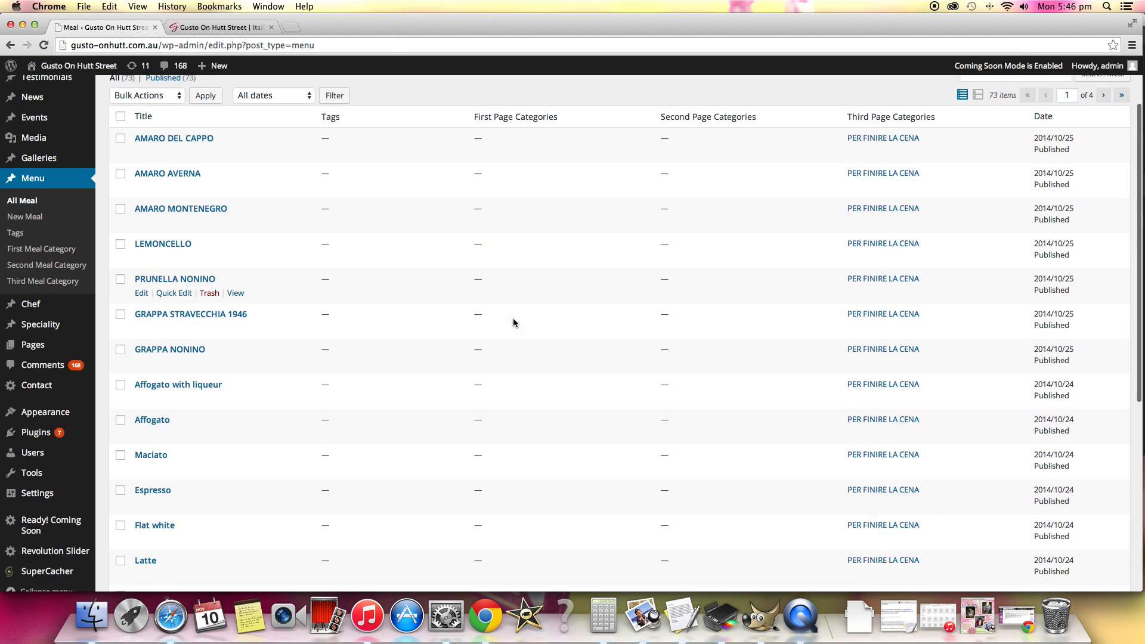
scroll(298, 395, down, 6)
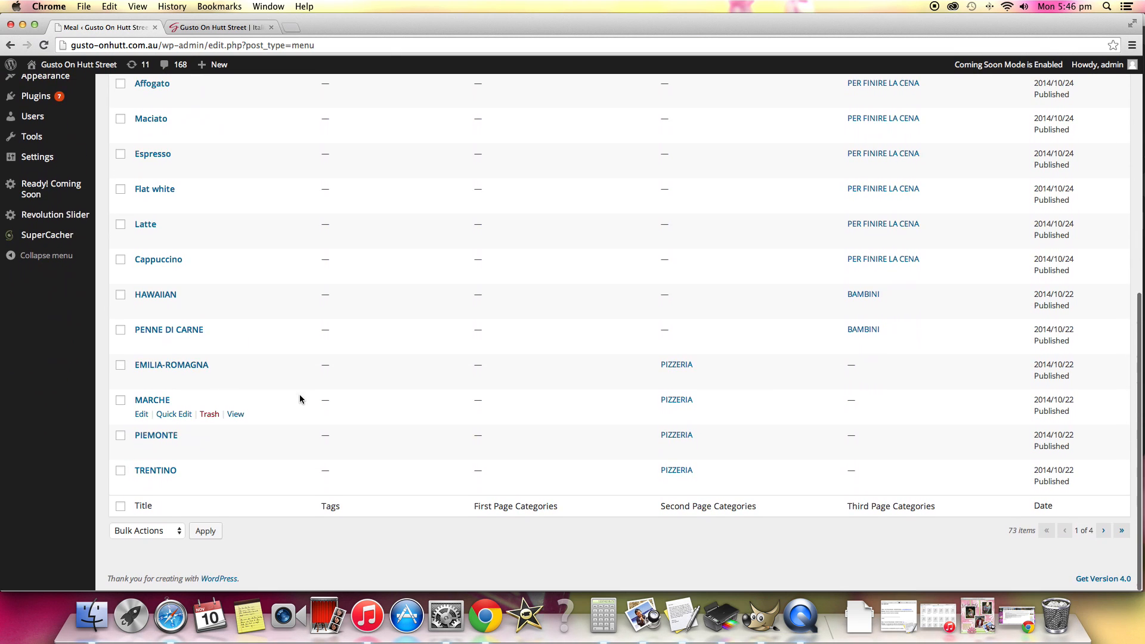
scroll(261, 420, up, 15)
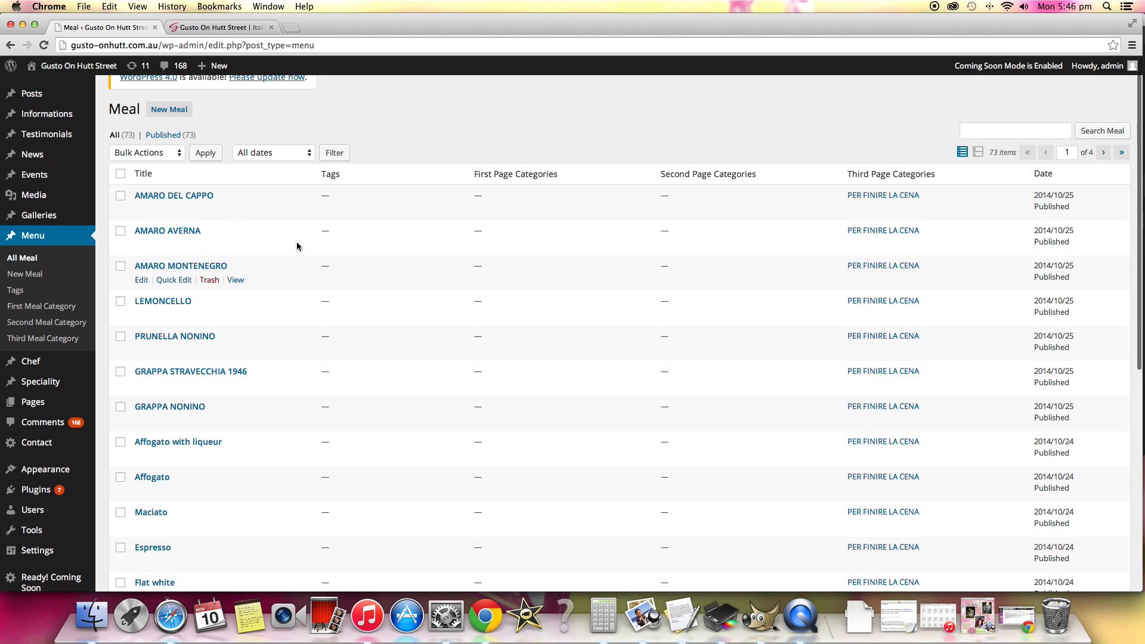
Open the AMARO DEL CAPPO meal for editing and examine its excerpt and category options.
click(198, 209)
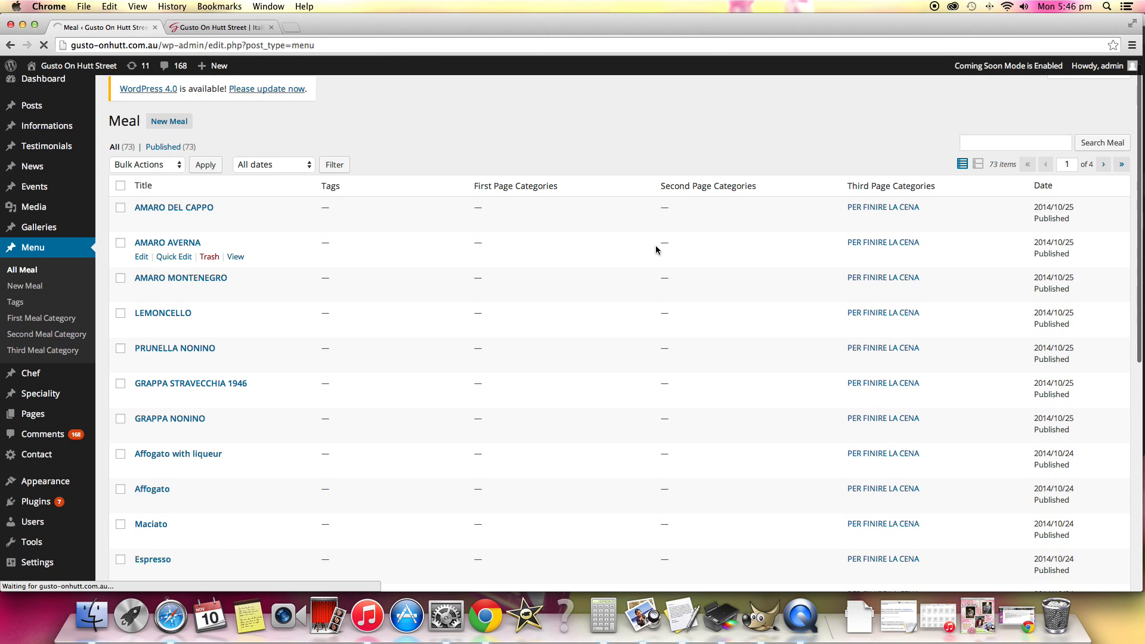
scroll(656, 245, down, 1)
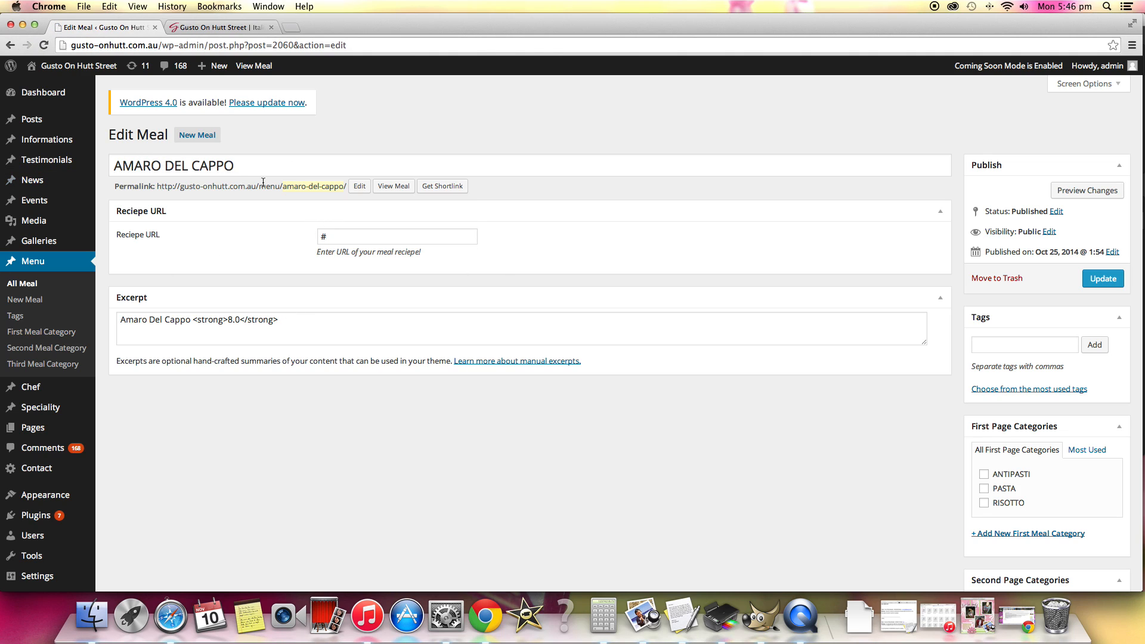
scroll(340, 178, down, 8)
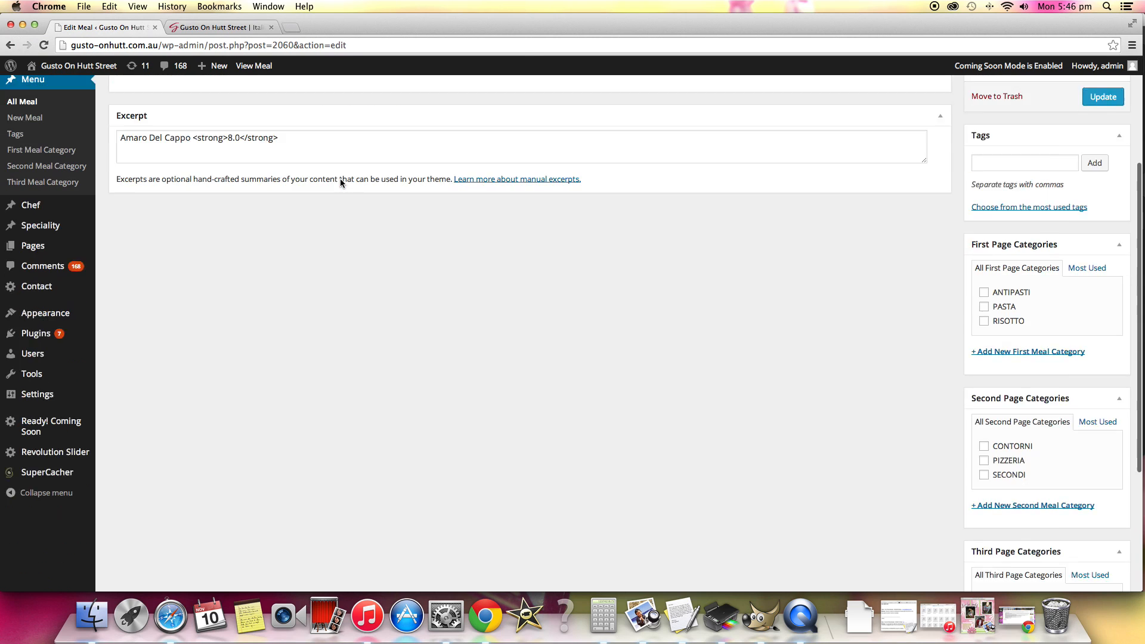
scroll(315, 177, up, 8)
Open a blank new meal form, examine its fields and category options, and return to the meal list.
click(9, 77)
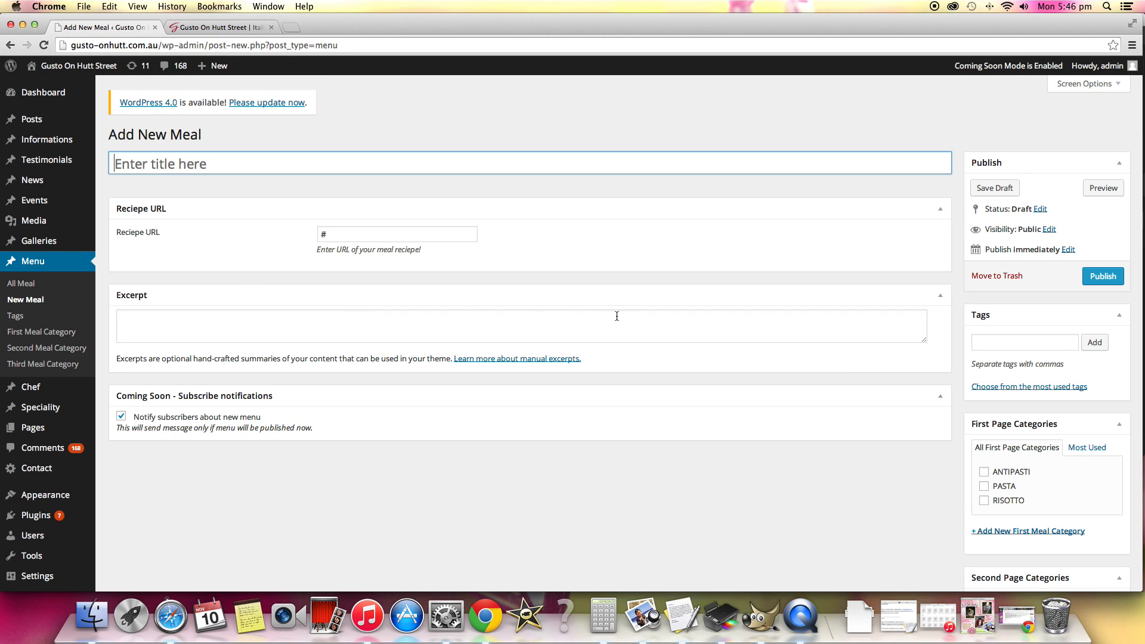
scroll(622, 315, down, 10)
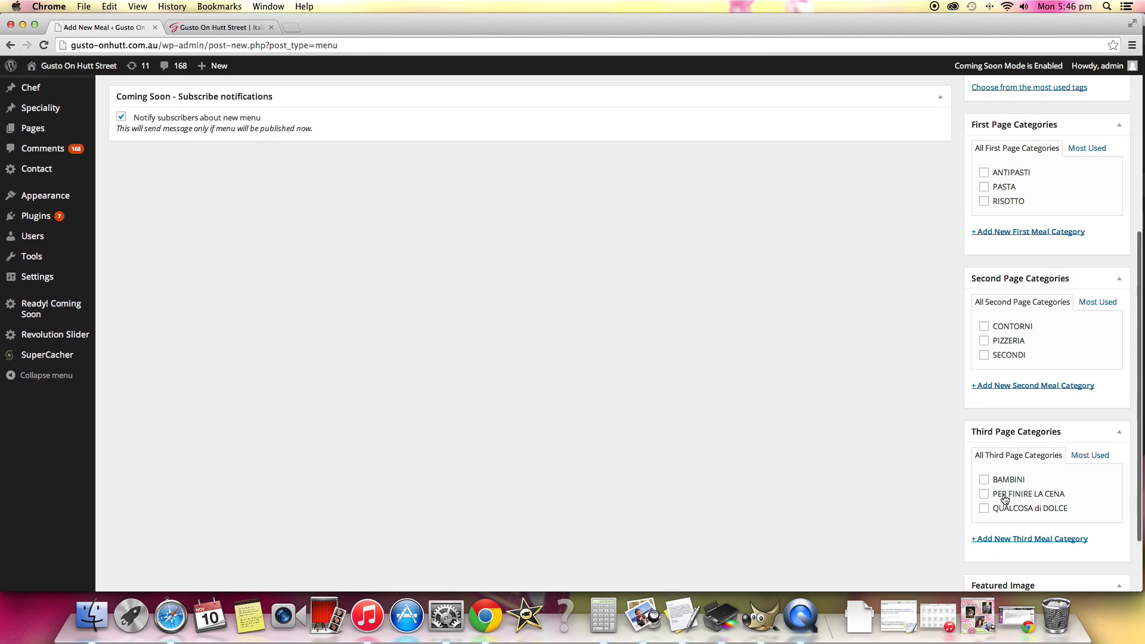
scroll(1004, 485, down, 3)
scroll(1003, 484, up, 5)
click(10, 45)
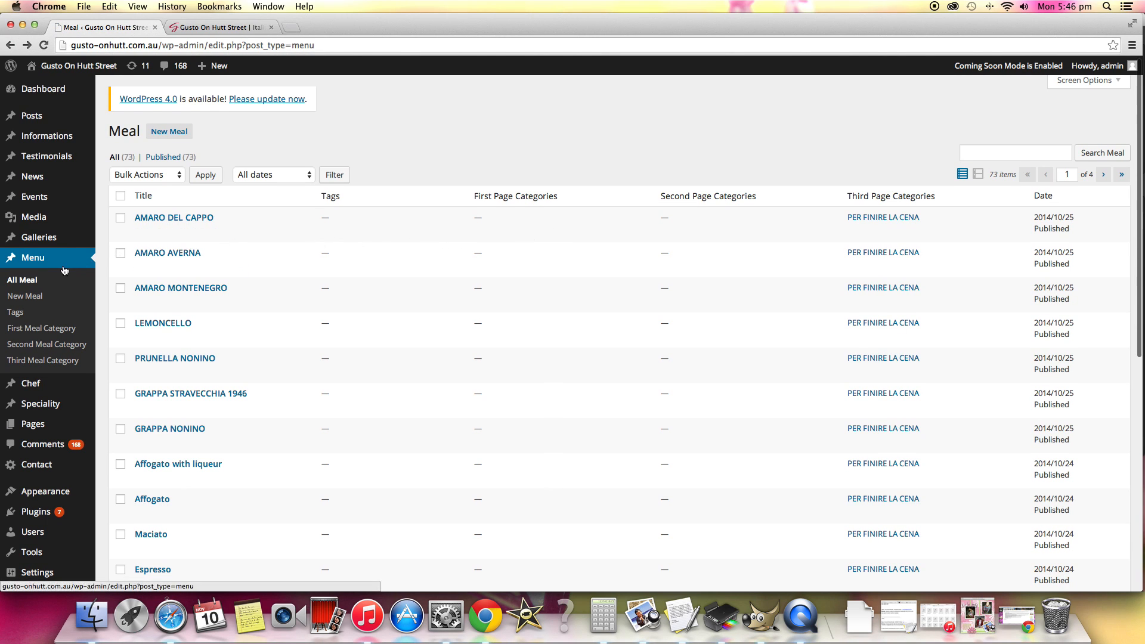
Open the site's navigation menu editor from the appearance settings.
scroll(67, 311, up, 1)
scroll(66, 311, down, 1)
scroll(66, 310, down, 3)
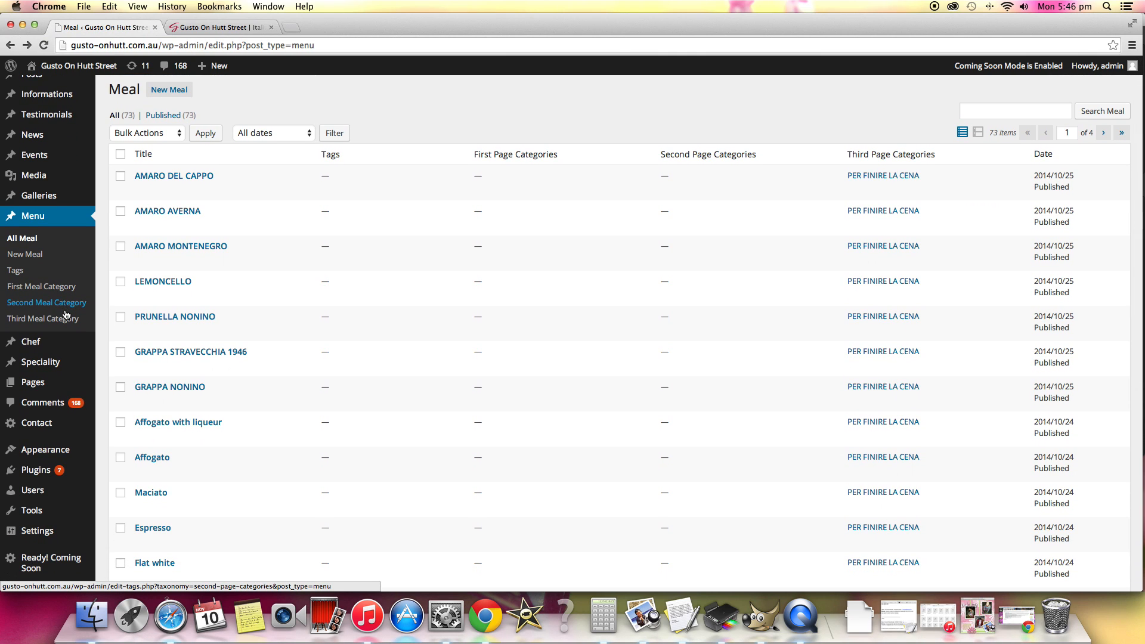
scroll(66, 315, down, 3)
mouse_move(52, 413)
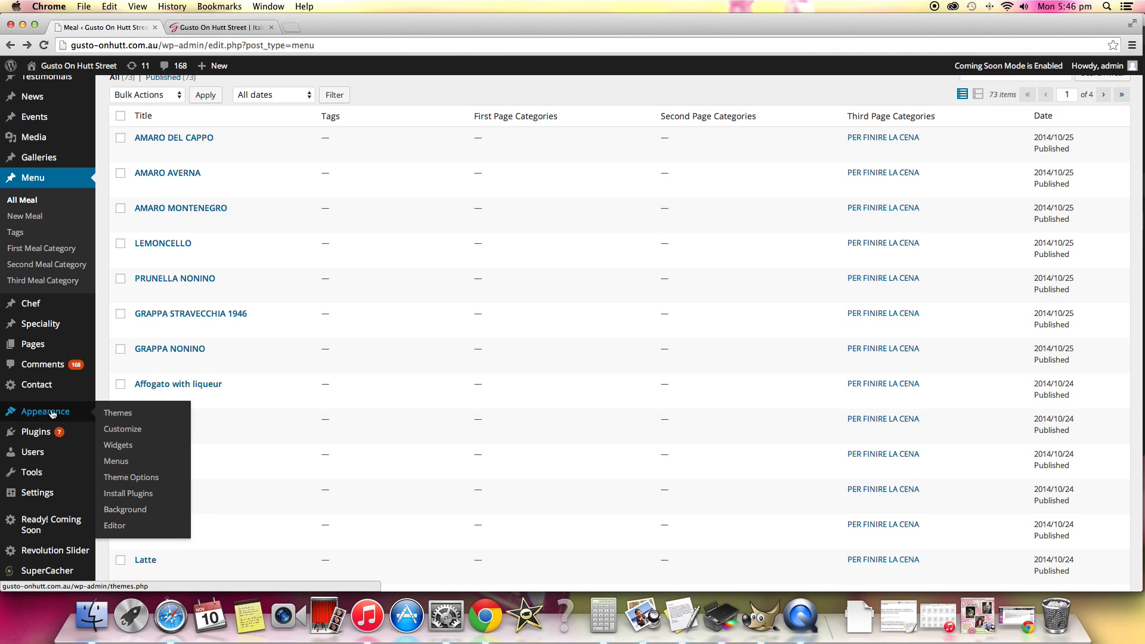
scroll(77, 424, up, 1)
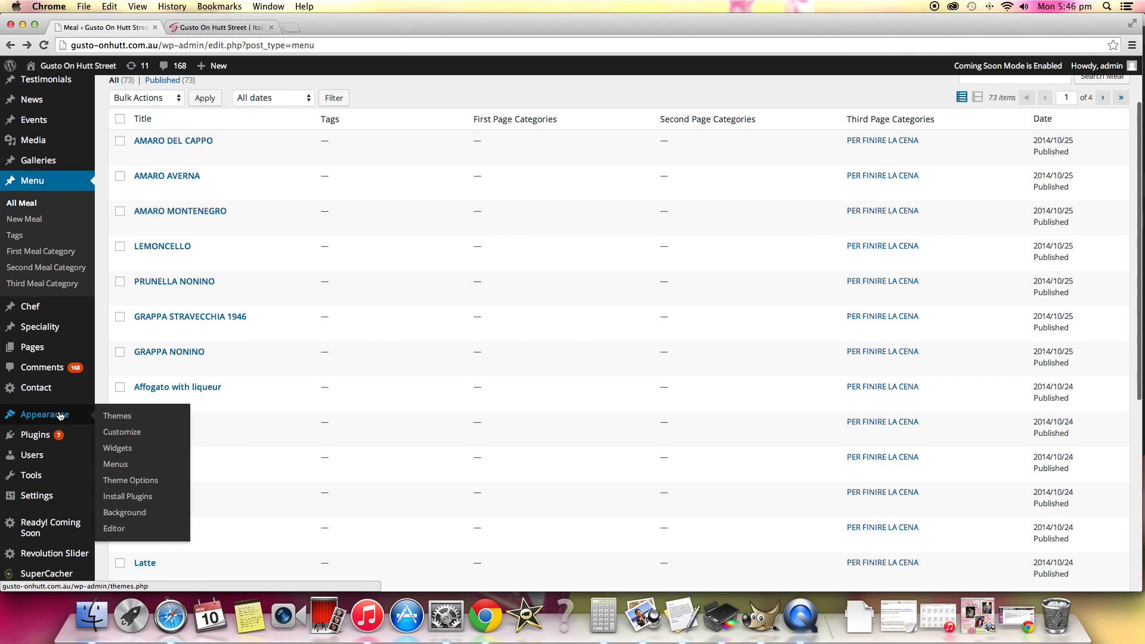
click(117, 464)
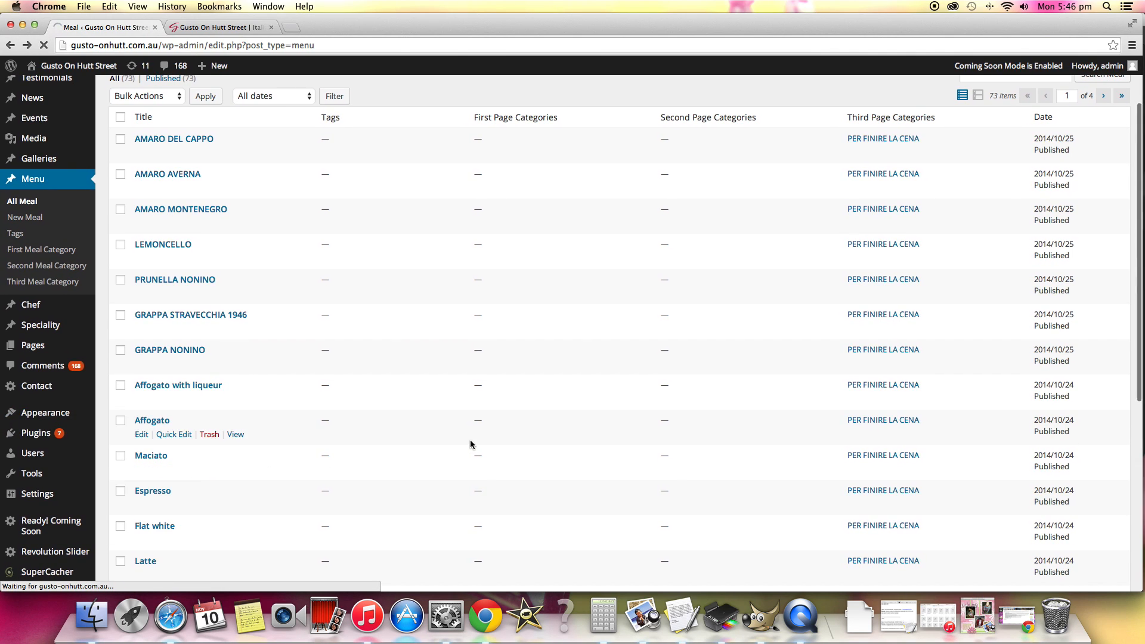
Compare the live home page's navigation with the All Pages menu structure and inspect the Book Specialities sub item's settings.
click(177, 27)
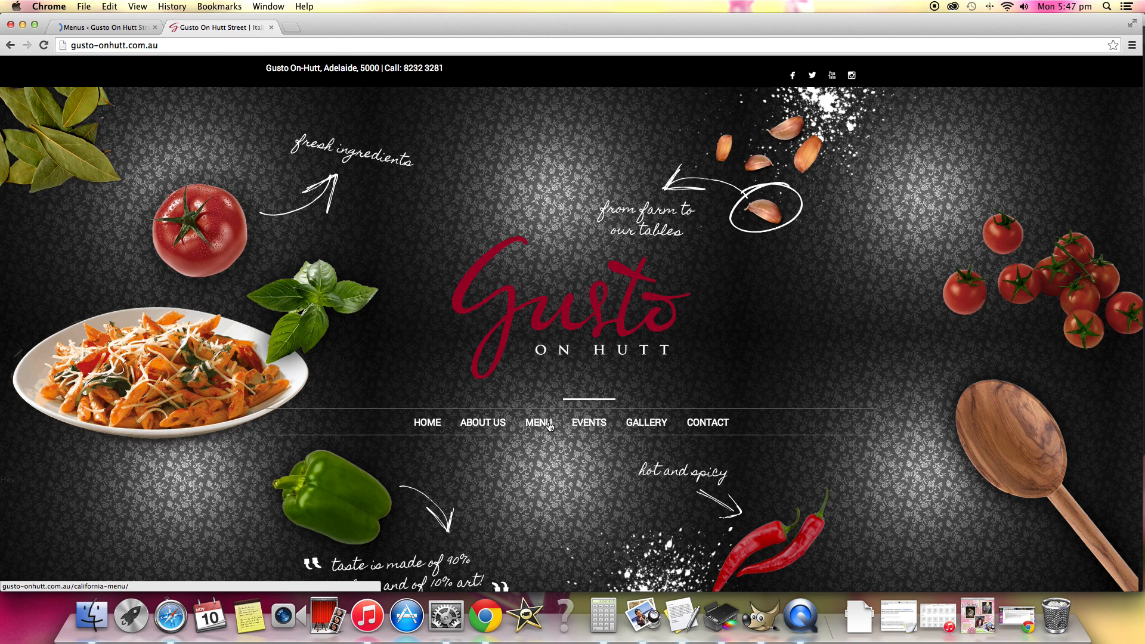
click(94, 29)
scroll(545, 329, down, 3)
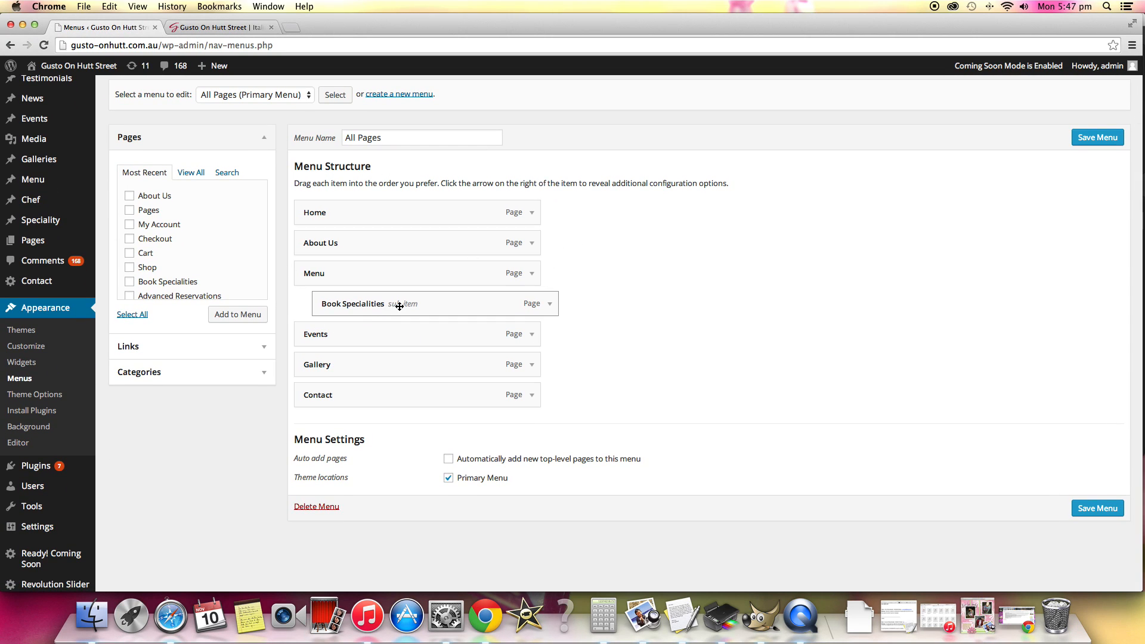
click(550, 305)
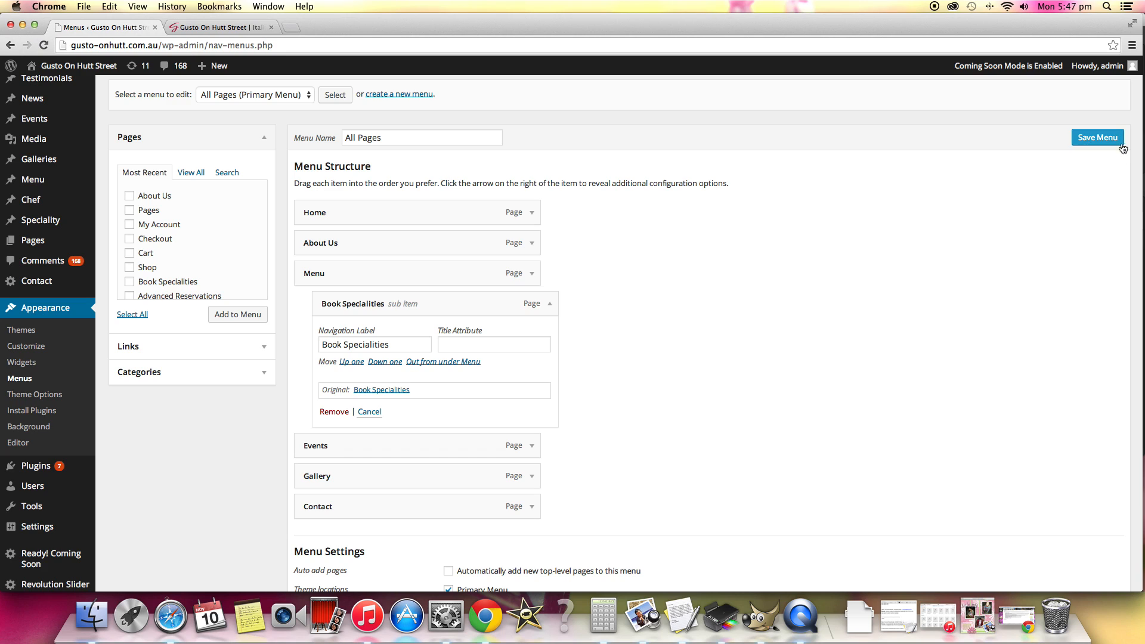
click(549, 303)
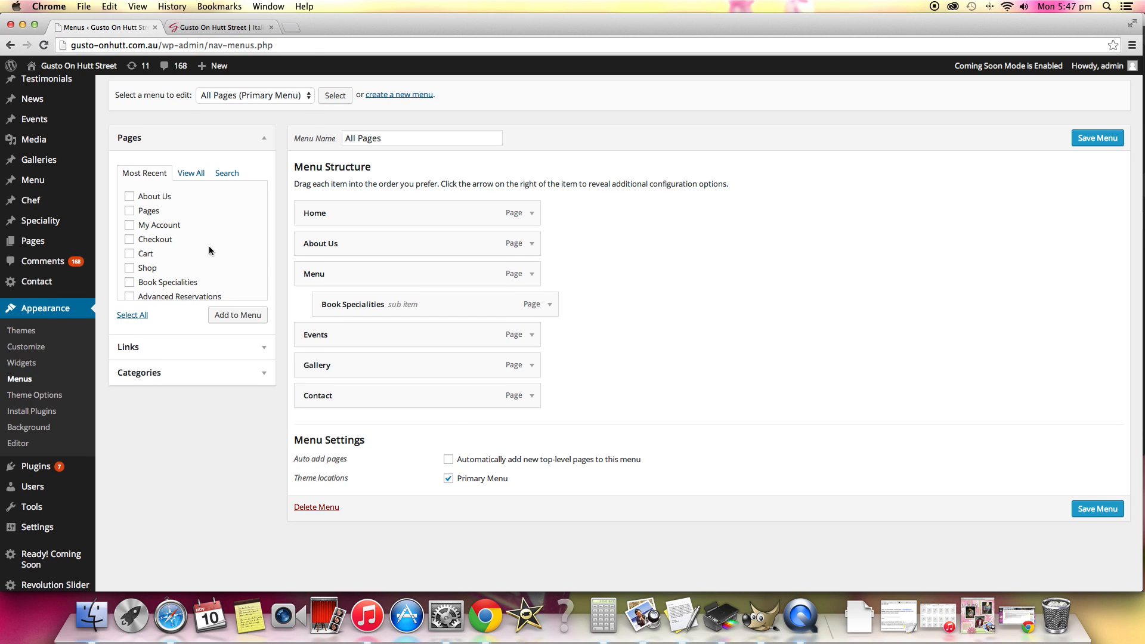
Add the page "Awesome Page" to the All Pages menu and save the menu.
scroll(209, 246, down, 5)
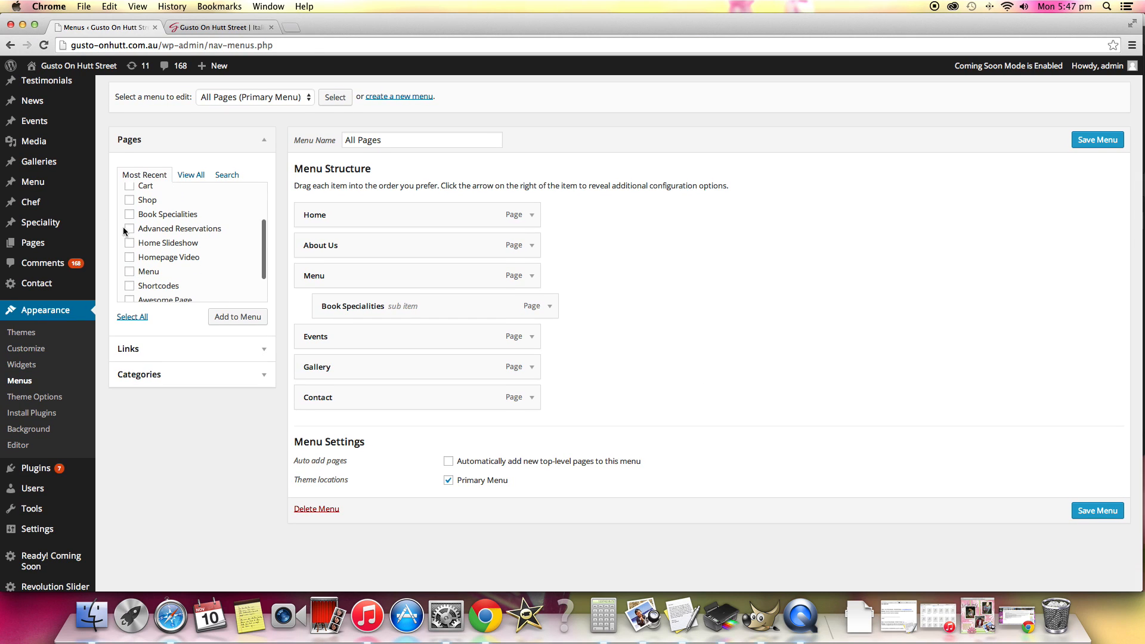
mouse_move(96, 253)
scroll(182, 262, down, 4)
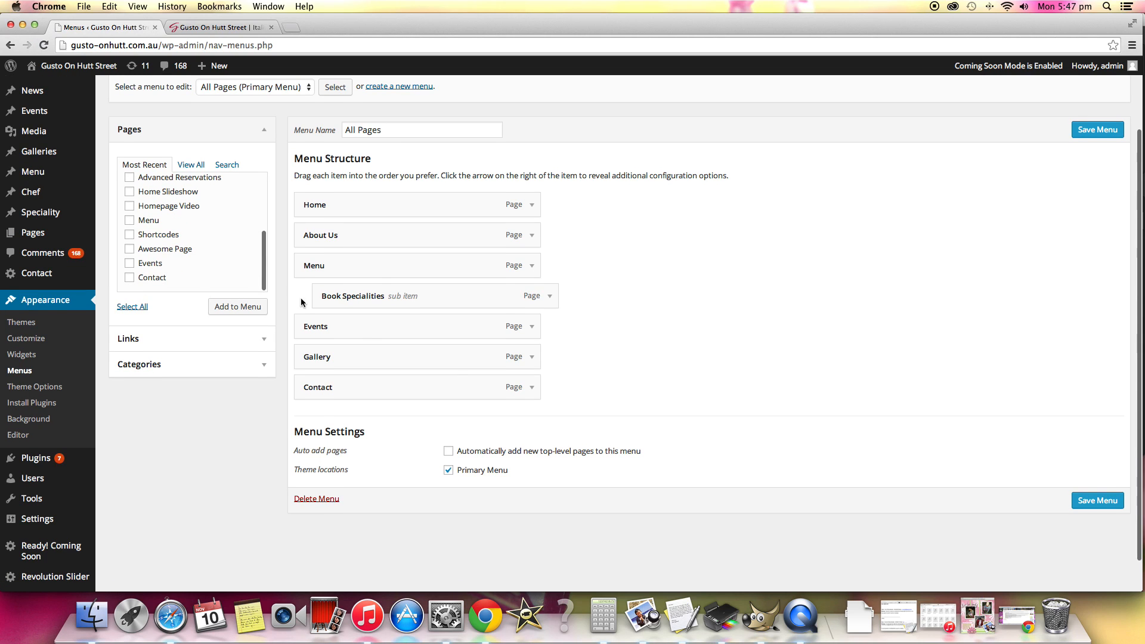
click(128, 249)
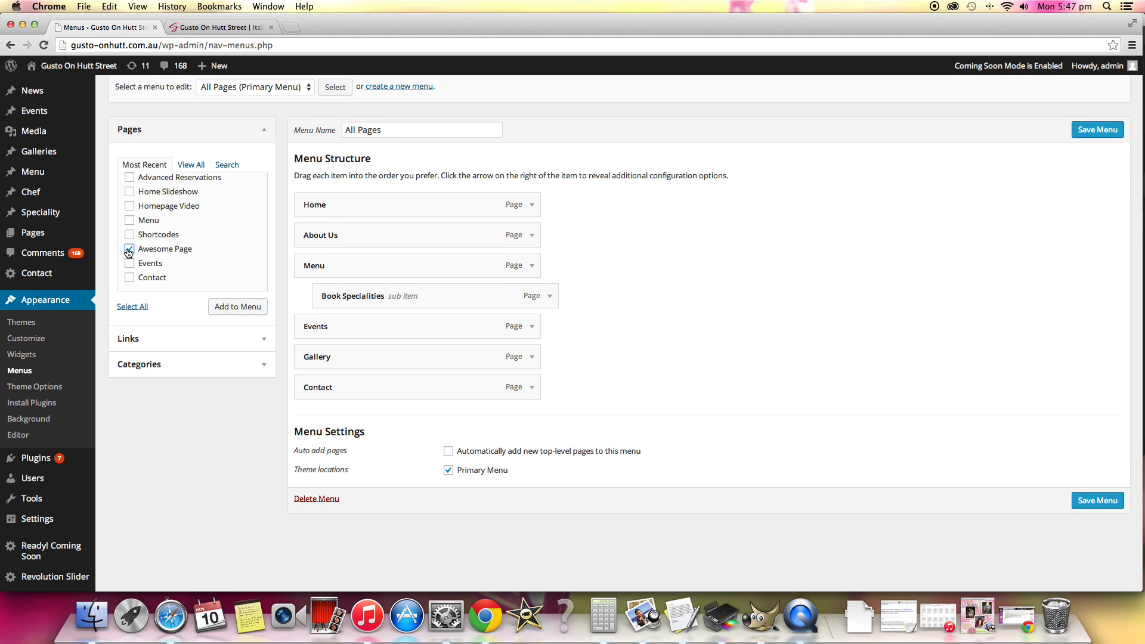
click(232, 306)
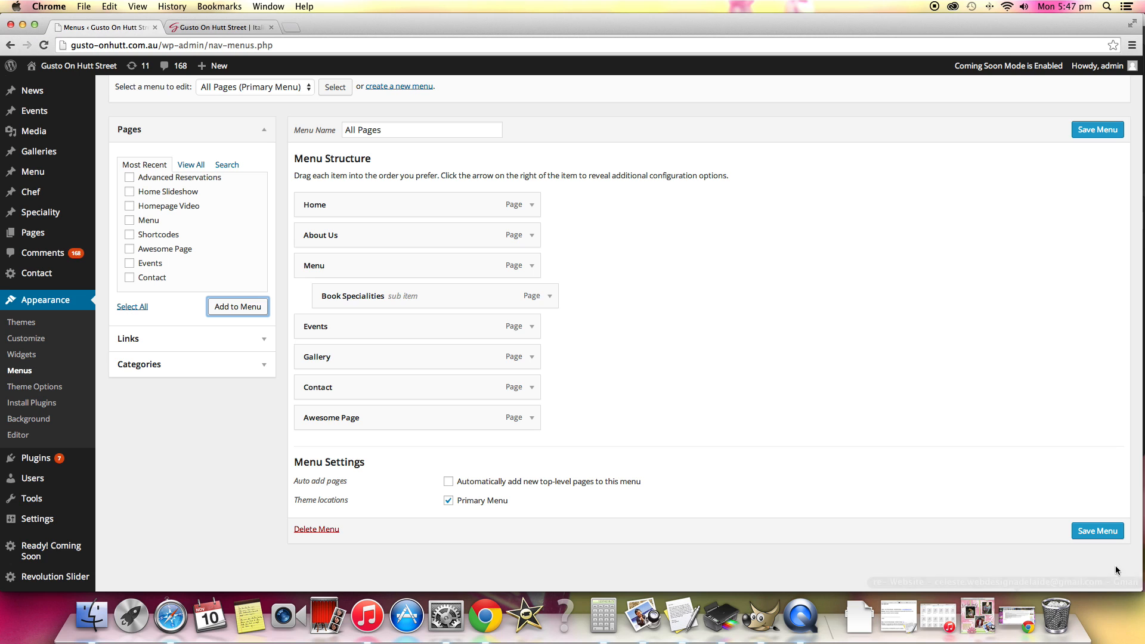
click(1099, 531)
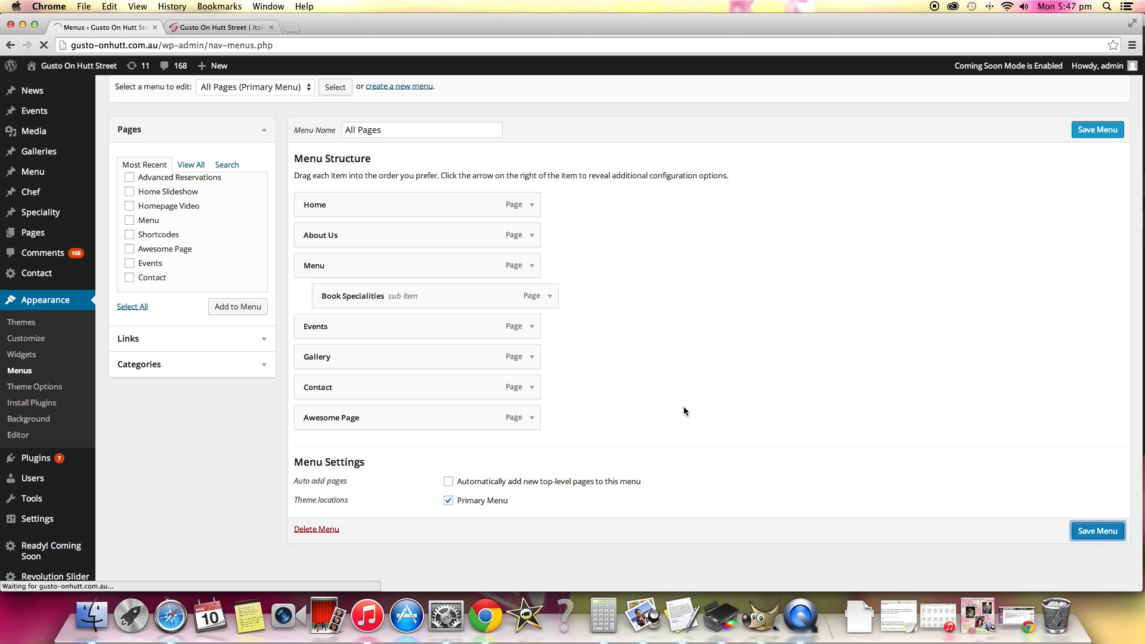
Reload the live home page and check its navigation bar for the added page.
click(193, 28)
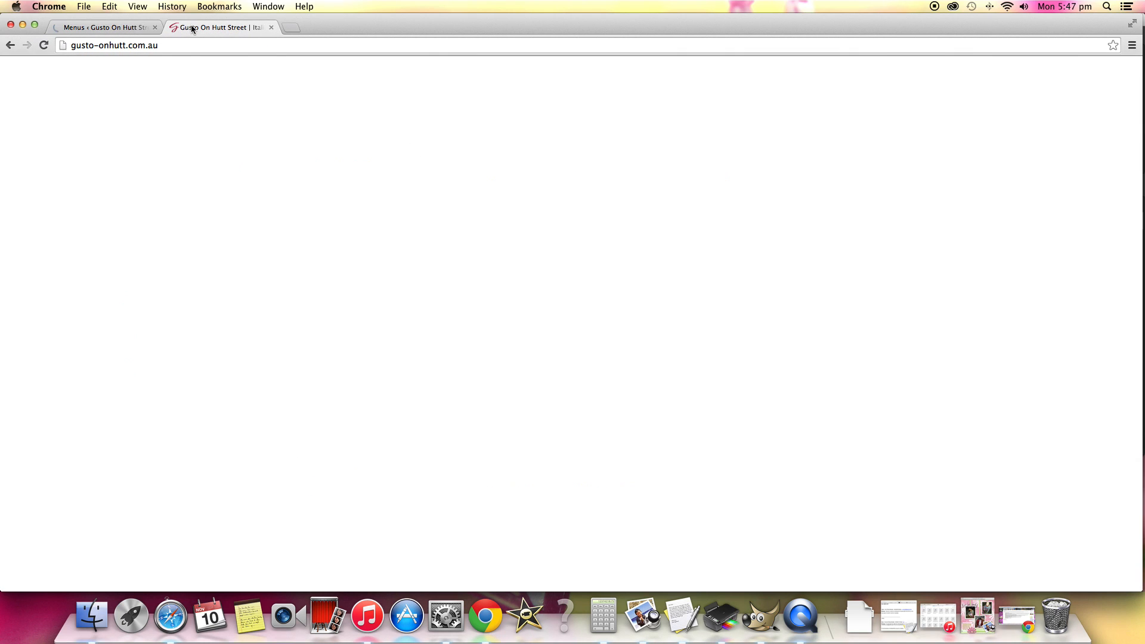
click(218, 46)
key(Return)
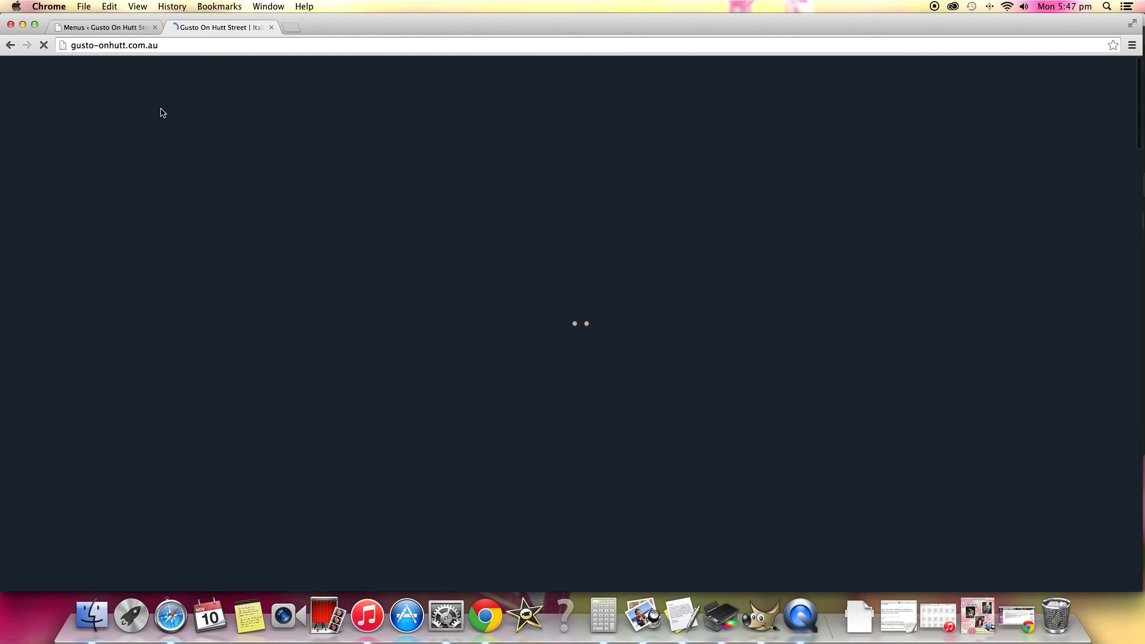
click(110, 27)
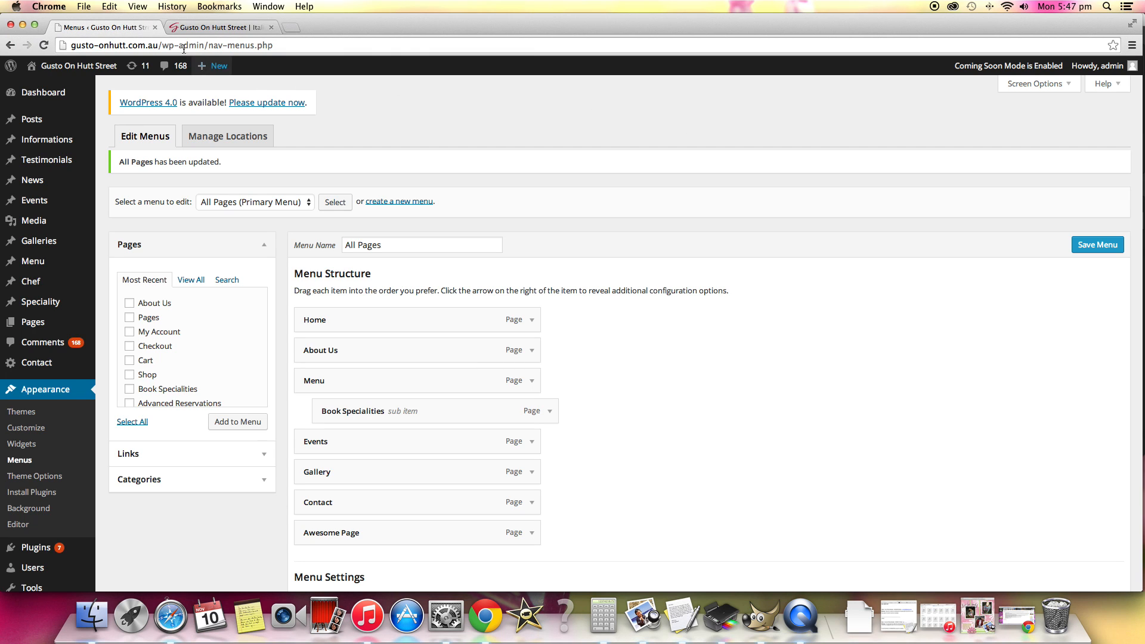
click(217, 27)
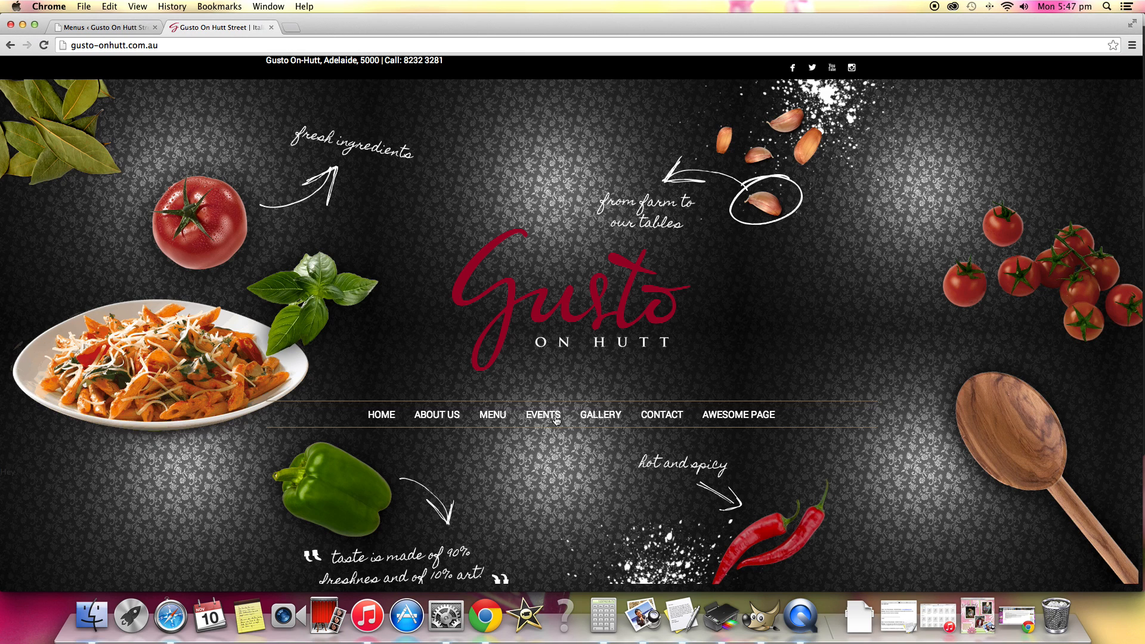
Open Awesome Page from the live site's navigation and look over its content.
click(736, 416)
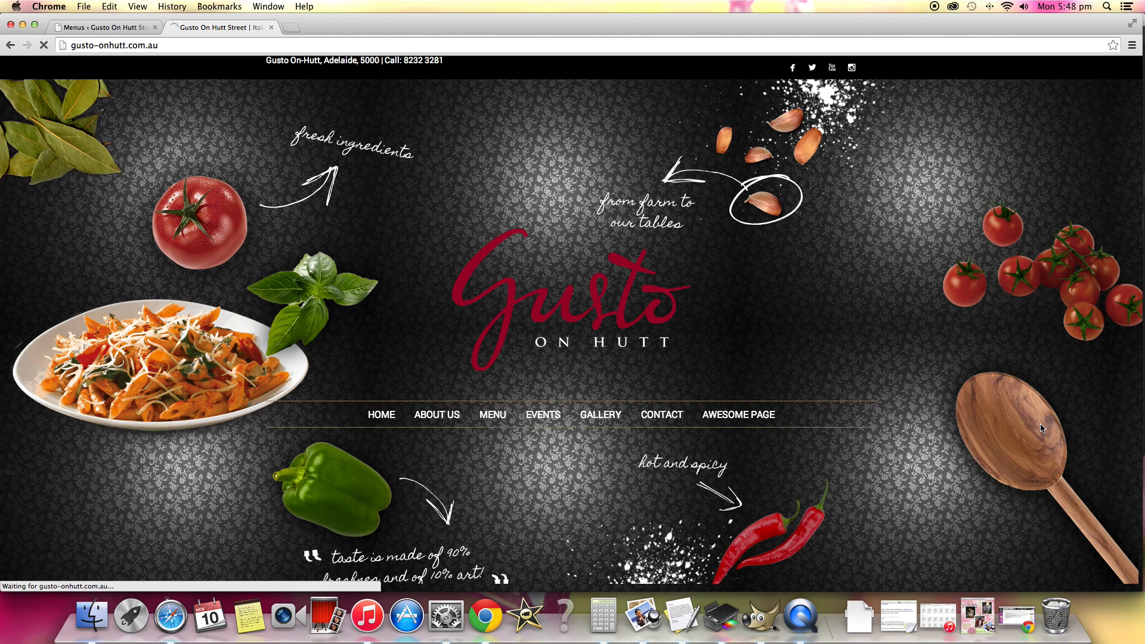
scroll(971, 423, down, 11)
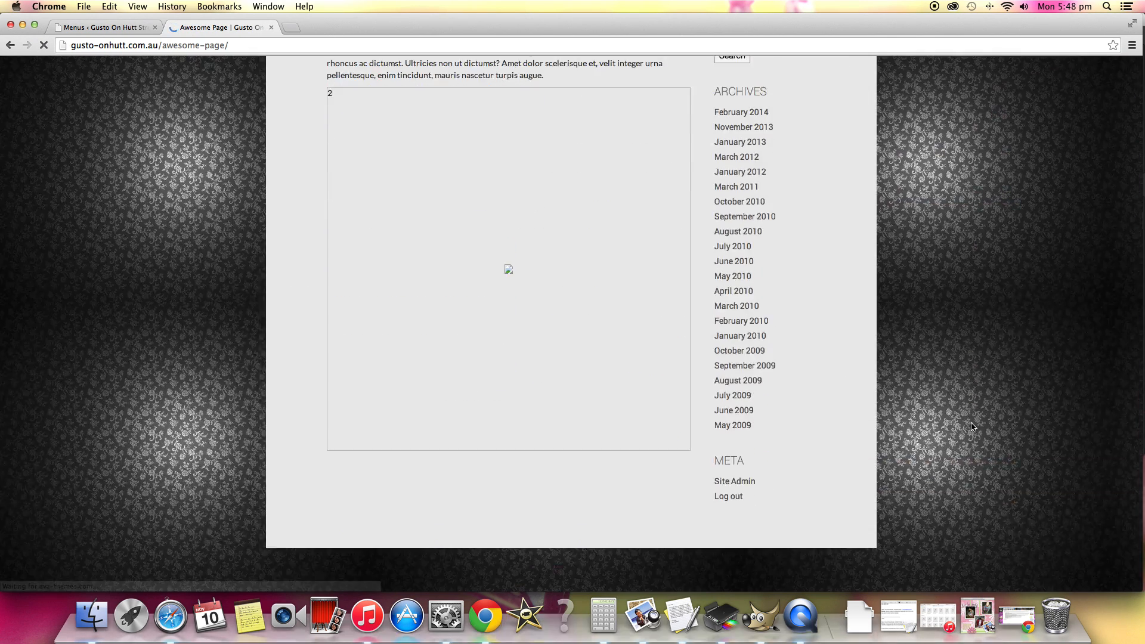
scroll(747, 416, up, 7)
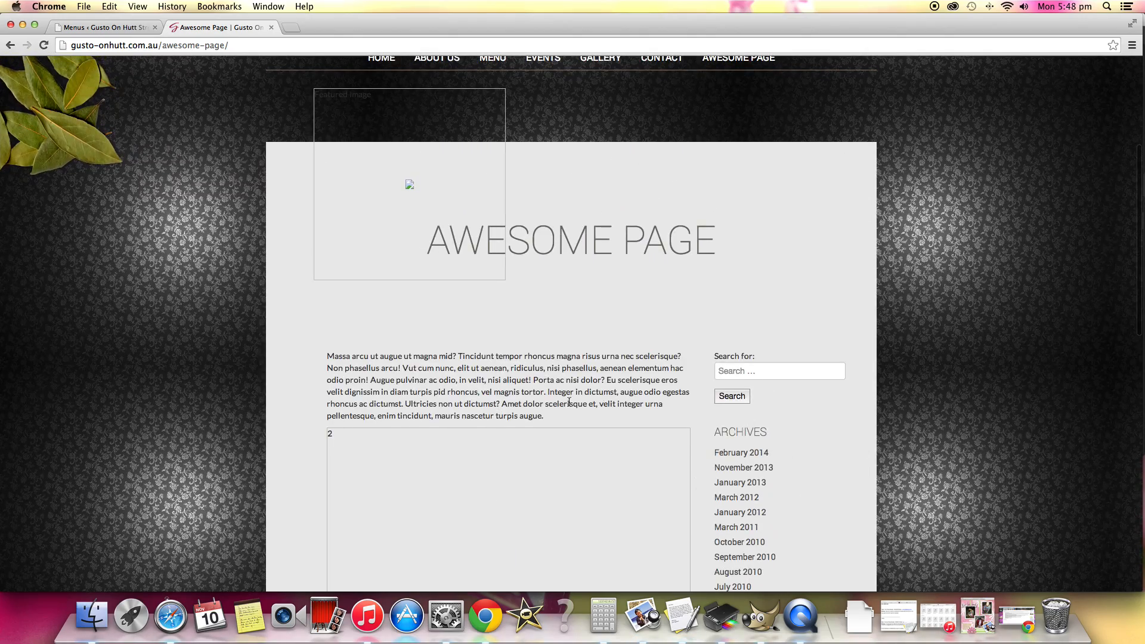
scroll(644, 393, up, 5)
scroll(767, 455, down, 10)
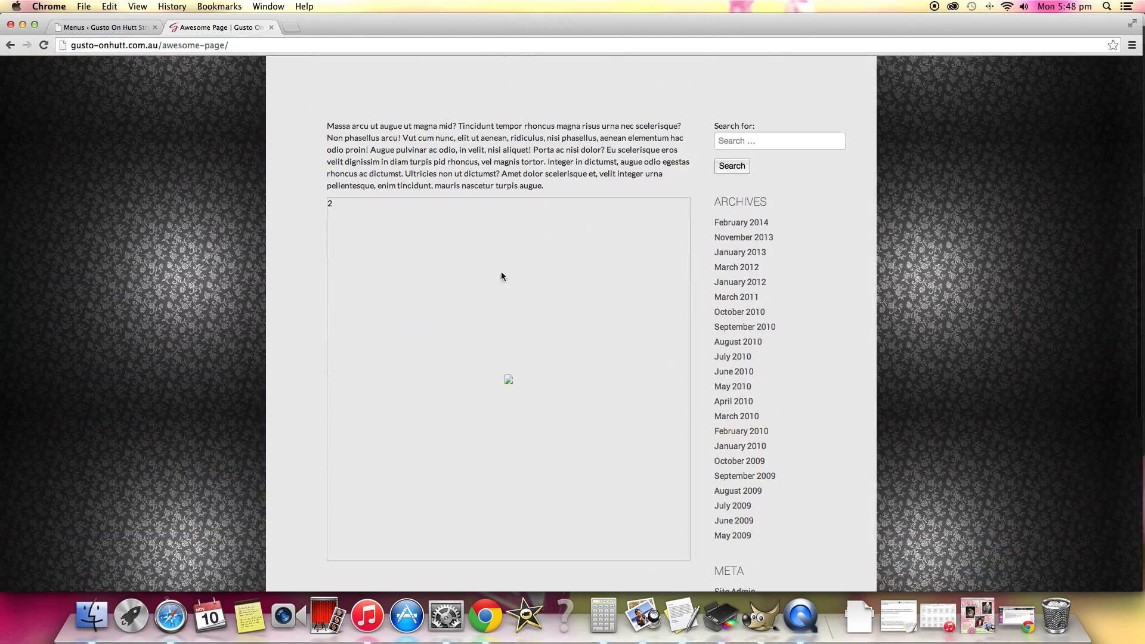
Return the live site to its home page, then remove Awesome Page from the All Pages menu and save the menu.
scroll(561, 250, up, 10)
click(385, 307)
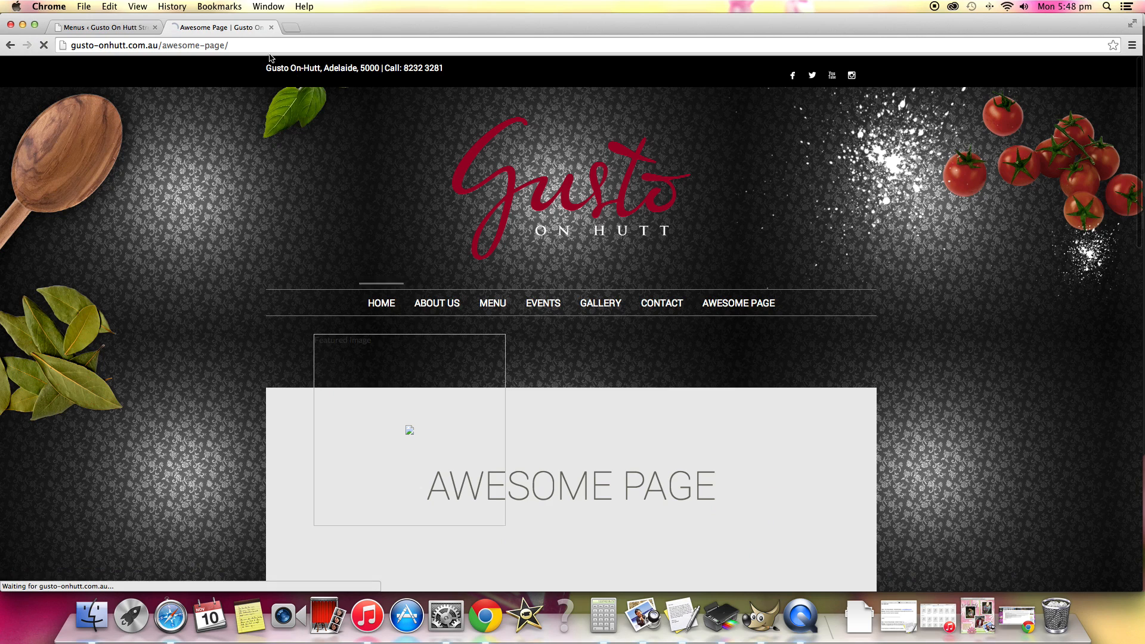
click(104, 28)
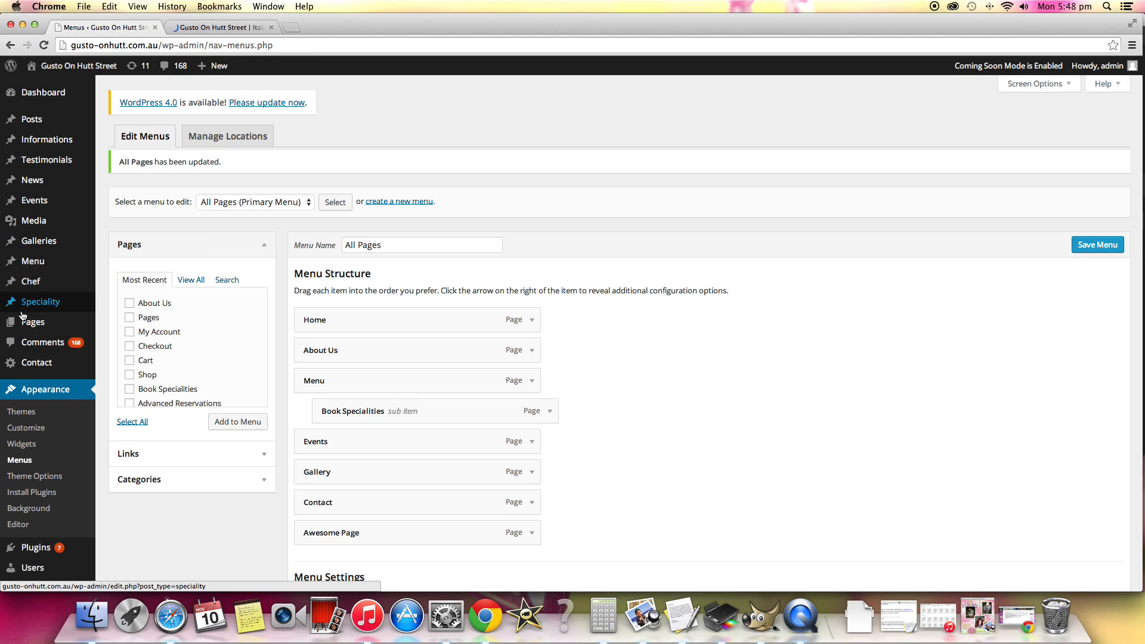
scroll(292, 341, down, 3)
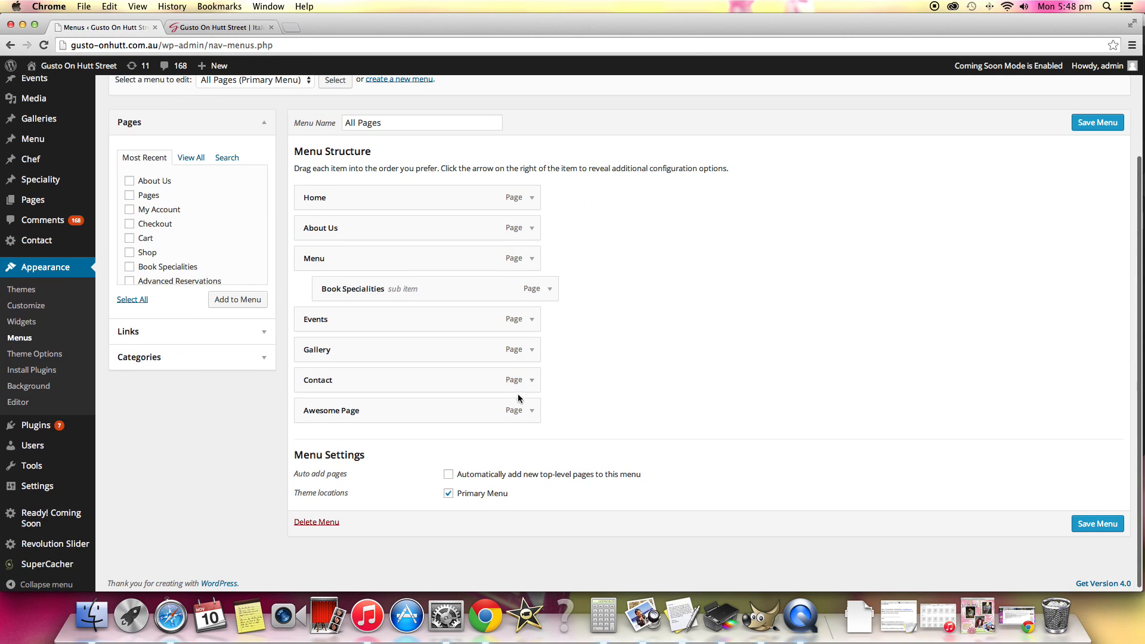
click(530, 410)
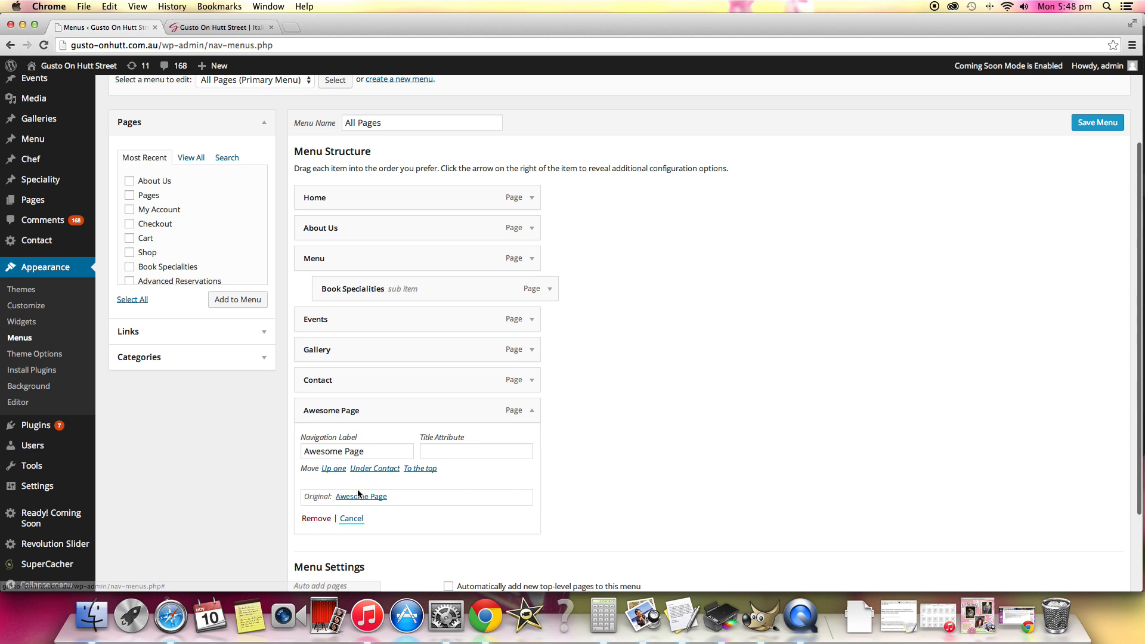
click(303, 520)
click(1097, 120)
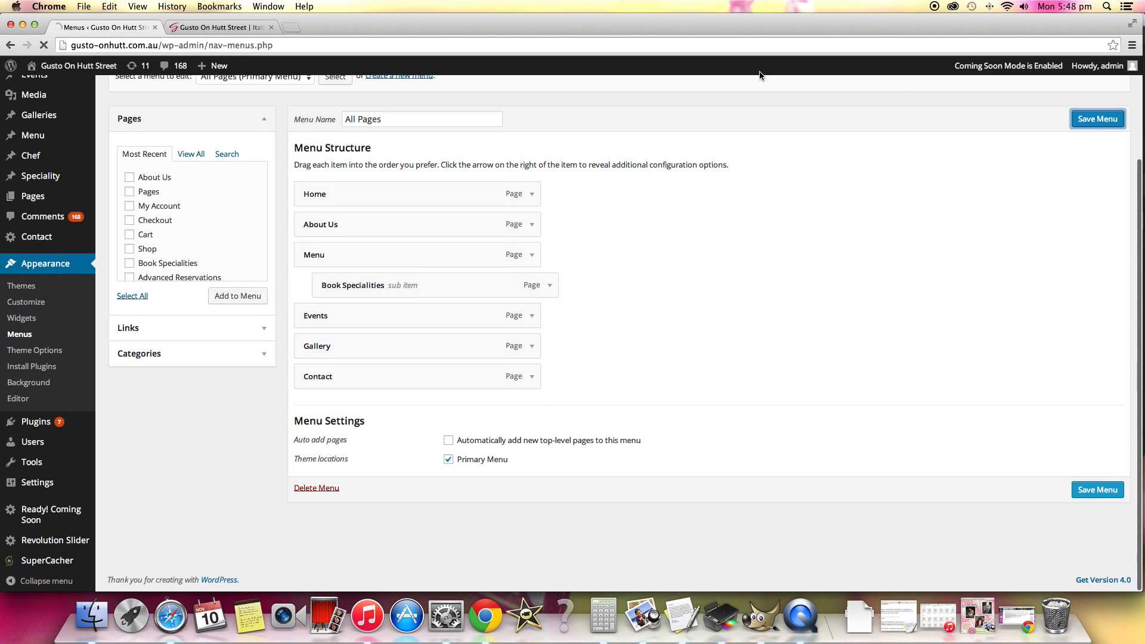
Check the live home page's navigation bar for the removed Awesome Page and return to the All Pages menu structure.
click(218, 27)
click(649, 272)
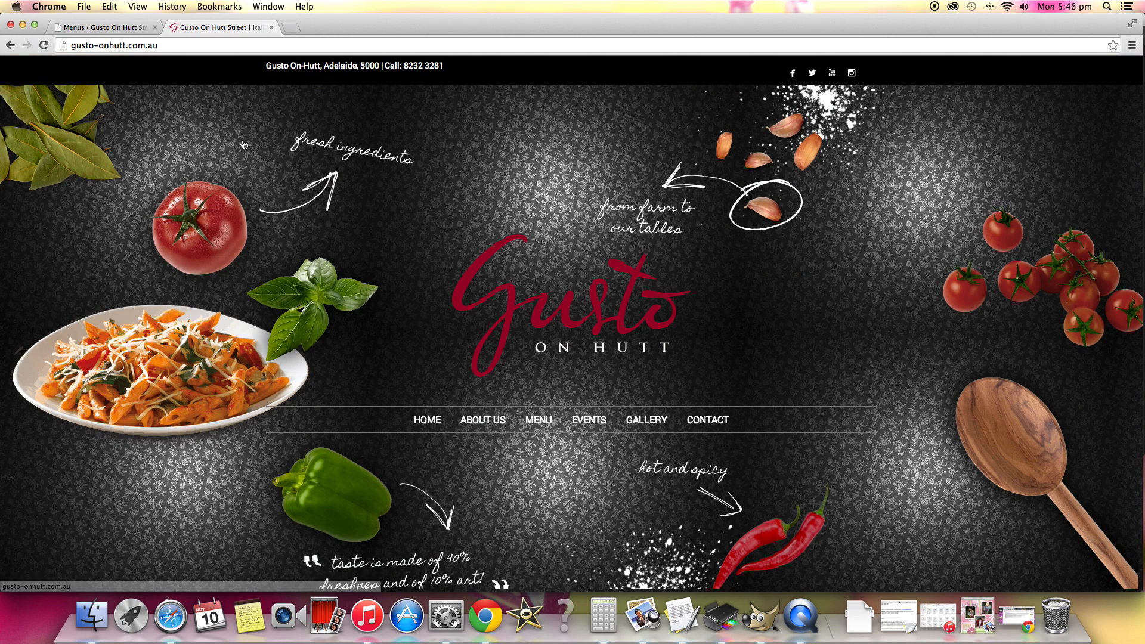
click(103, 27)
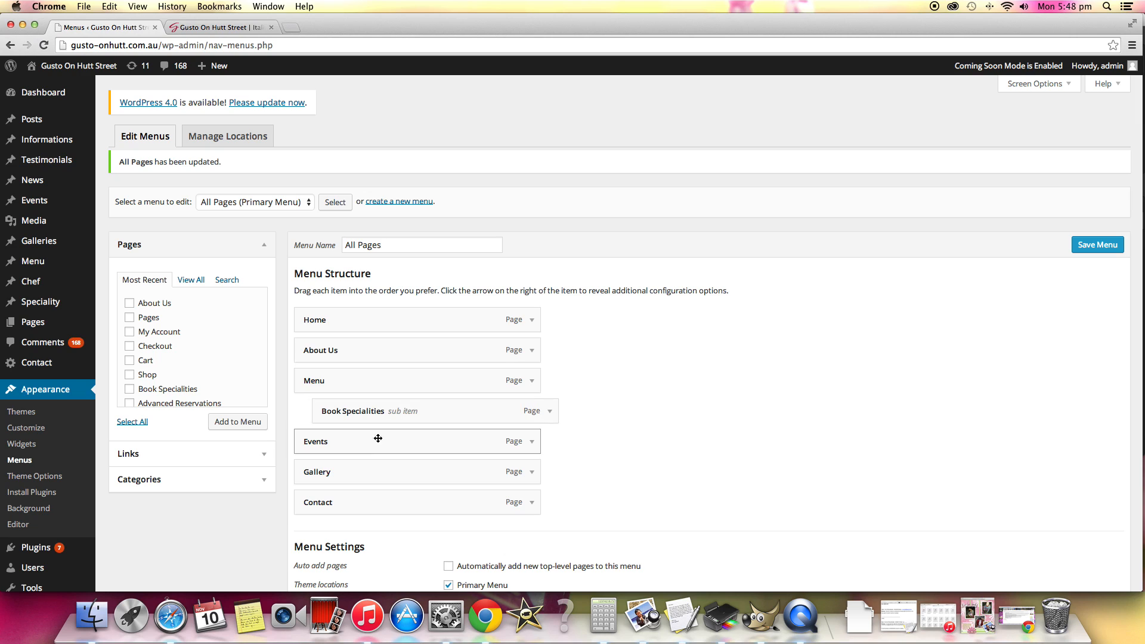
mouse_move(365, 470)
mouse_down()
mouse_move(370, 431)
mouse_move(384, 473)
mouse_move(374, 475)
mouse_up()
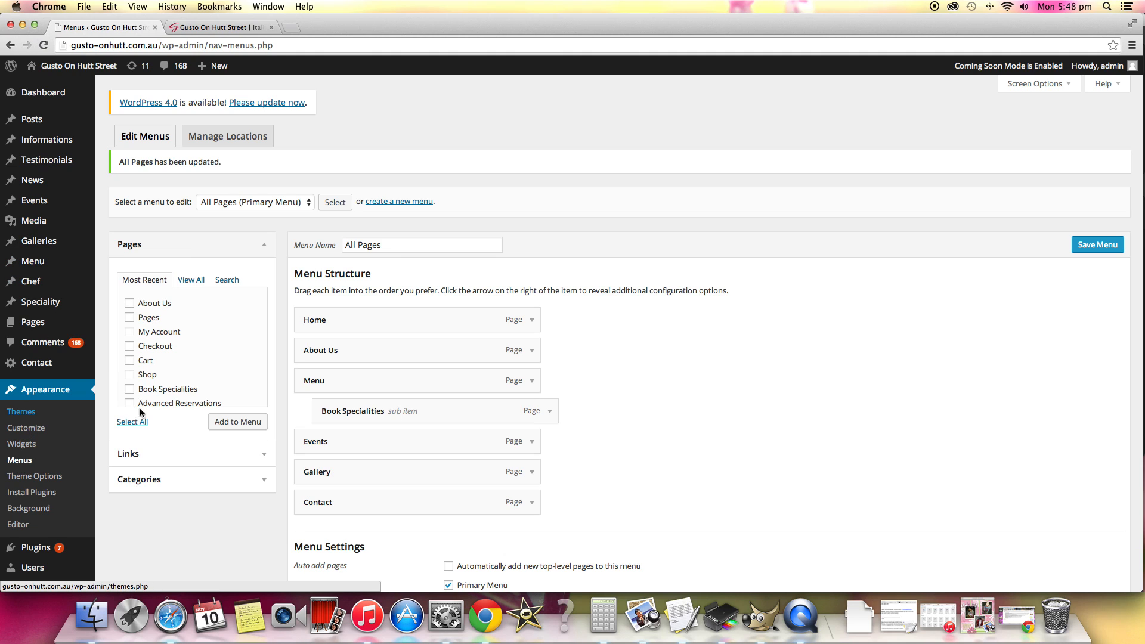
Look at the installed themes and open the California theme's options.
click(21, 411)
click(629, 215)
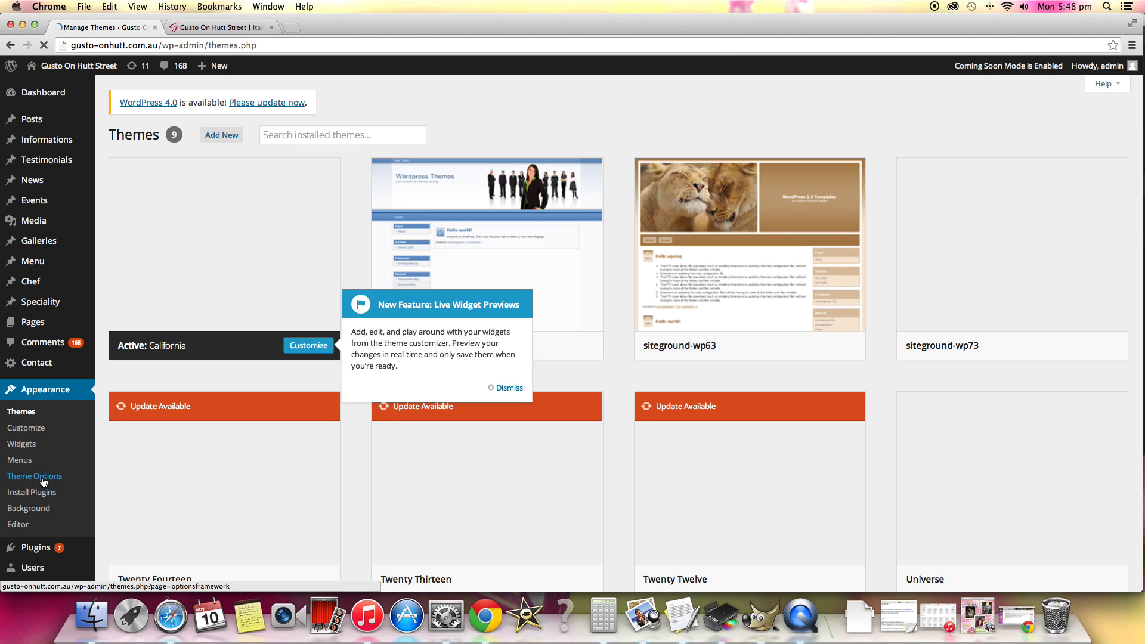
click(33, 475)
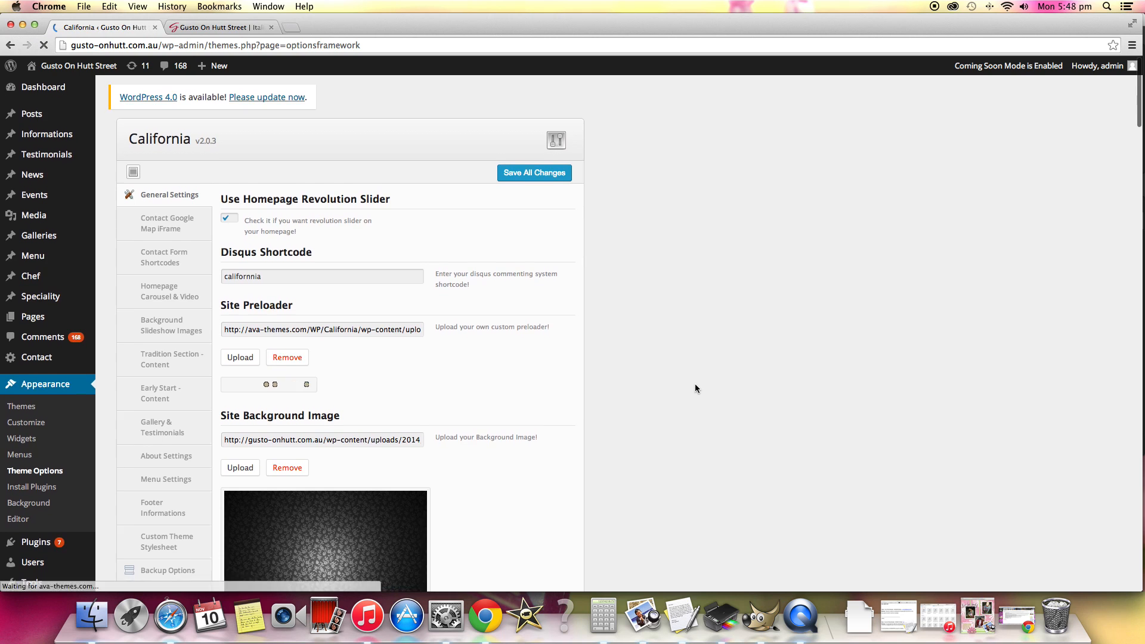
Review the site preloader, site background image and logo fields in the theme's general settings.
scroll(696, 387, down, 5)
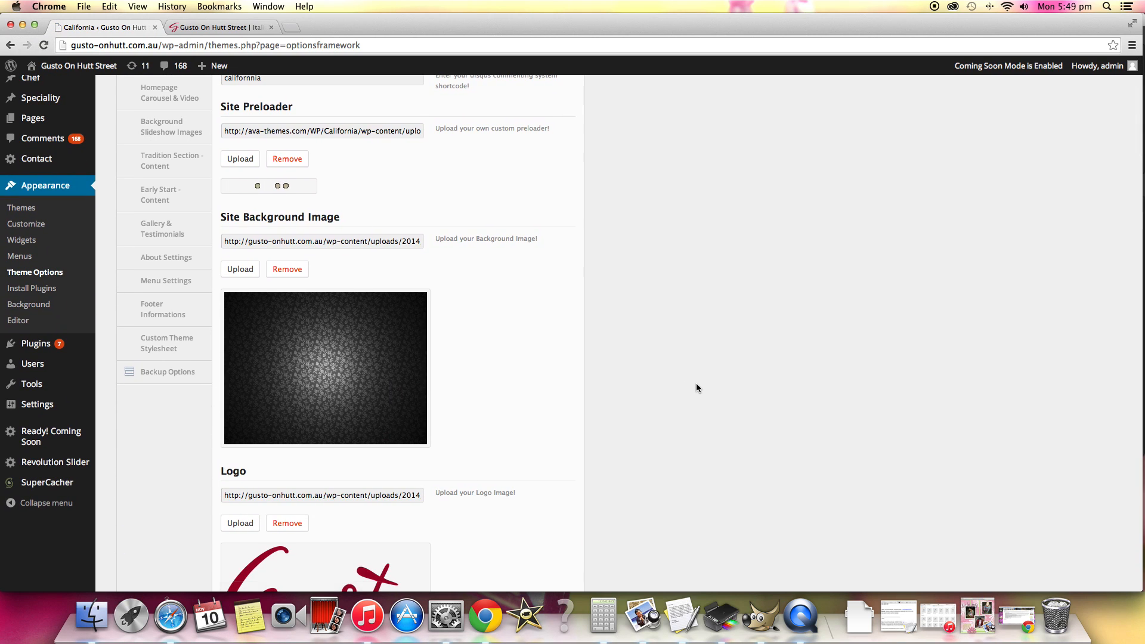
scroll(641, 382, down, 3)
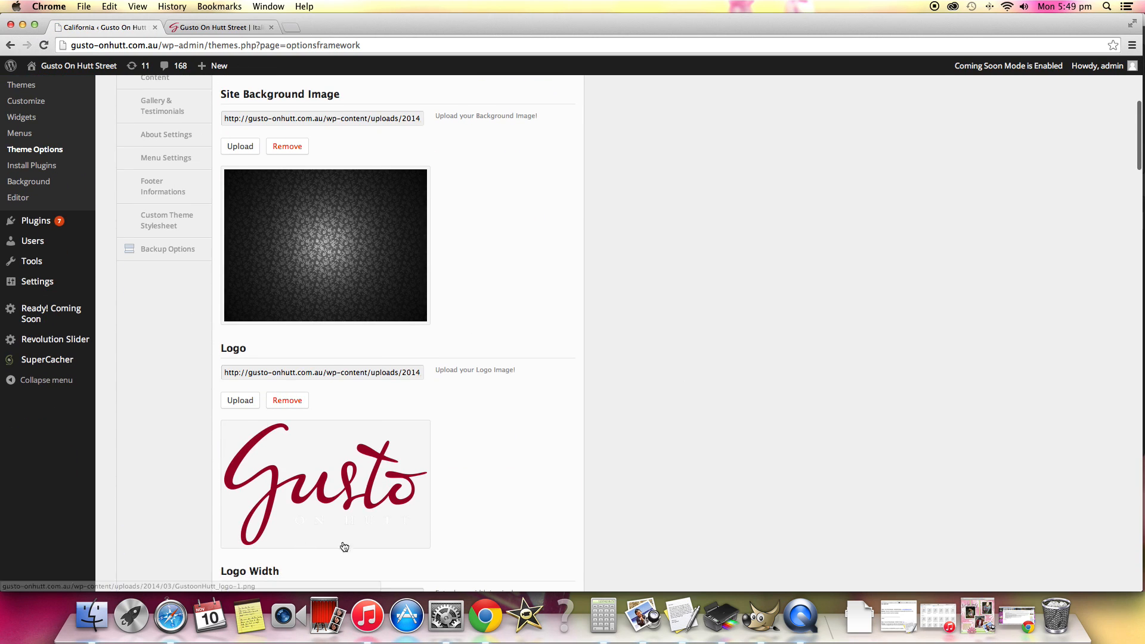
scroll(584, 432, up, 1)
scroll(585, 431, down, 2)
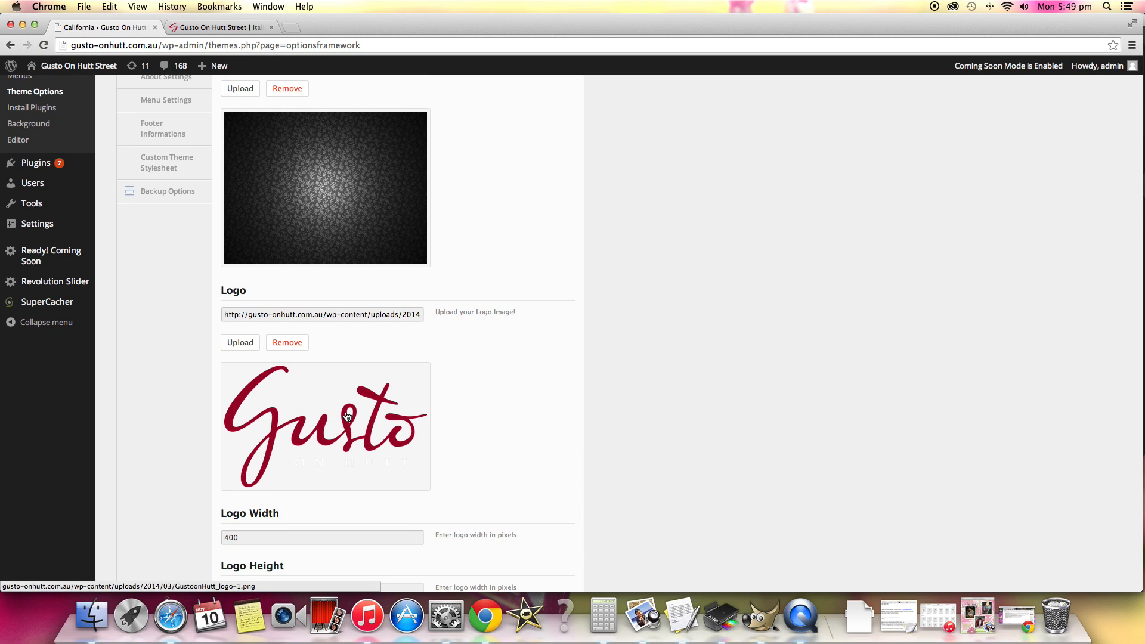
scroll(345, 411, down, 2)
scroll(464, 349, down, 6)
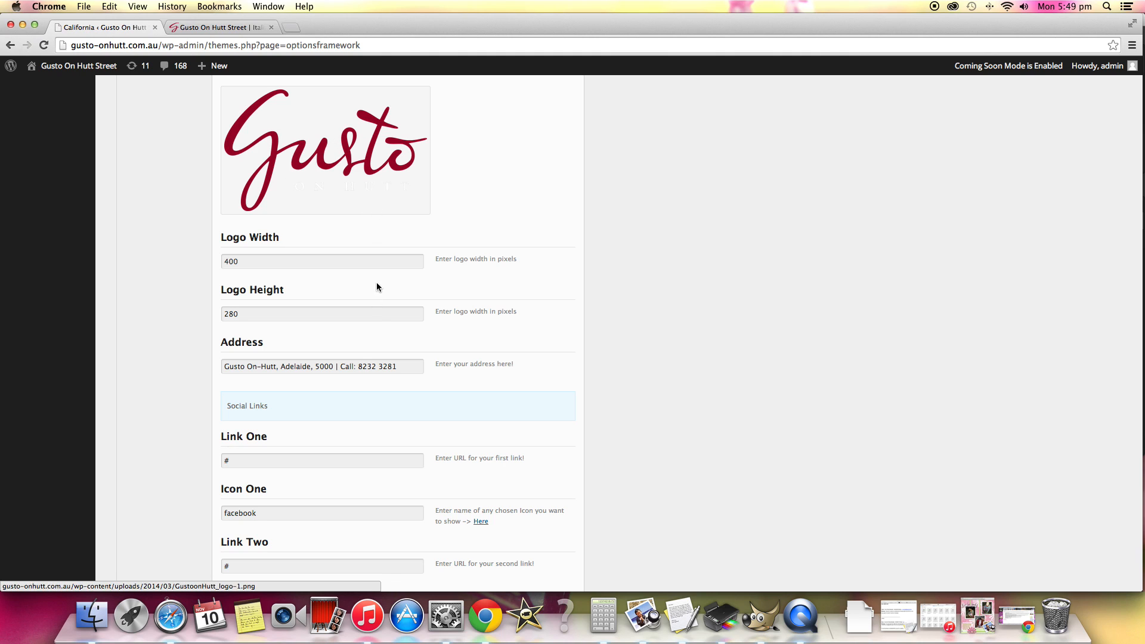
Review the address, social links and icons, Twitter username, favicon and Apple touch icon fields in the general settings.
scroll(565, 334, down, 3)
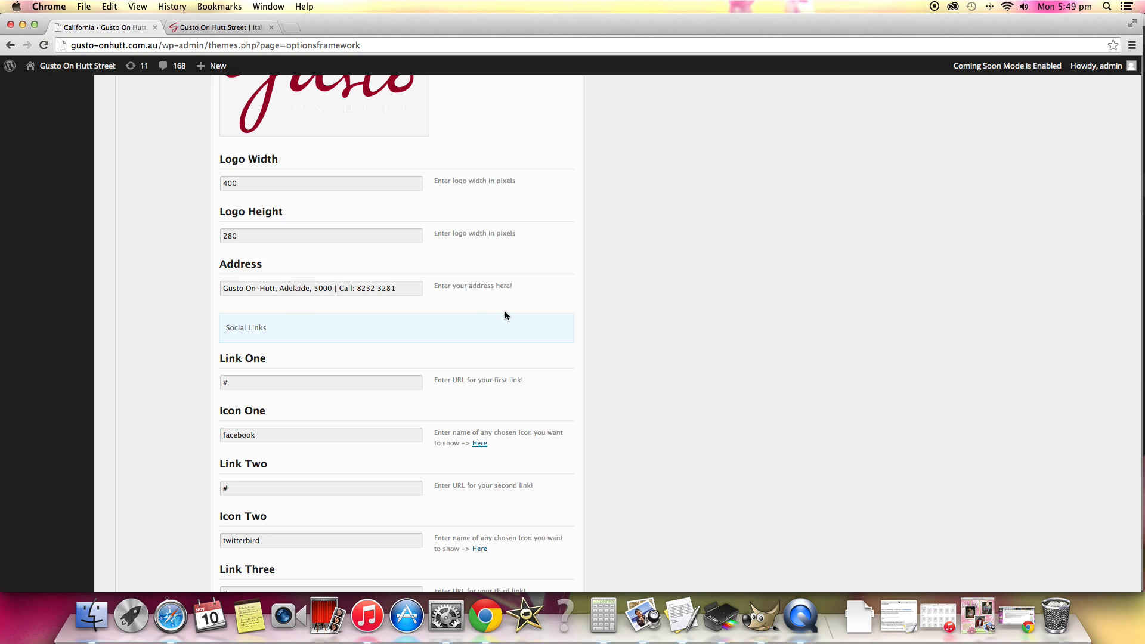
scroll(504, 313, down, 3)
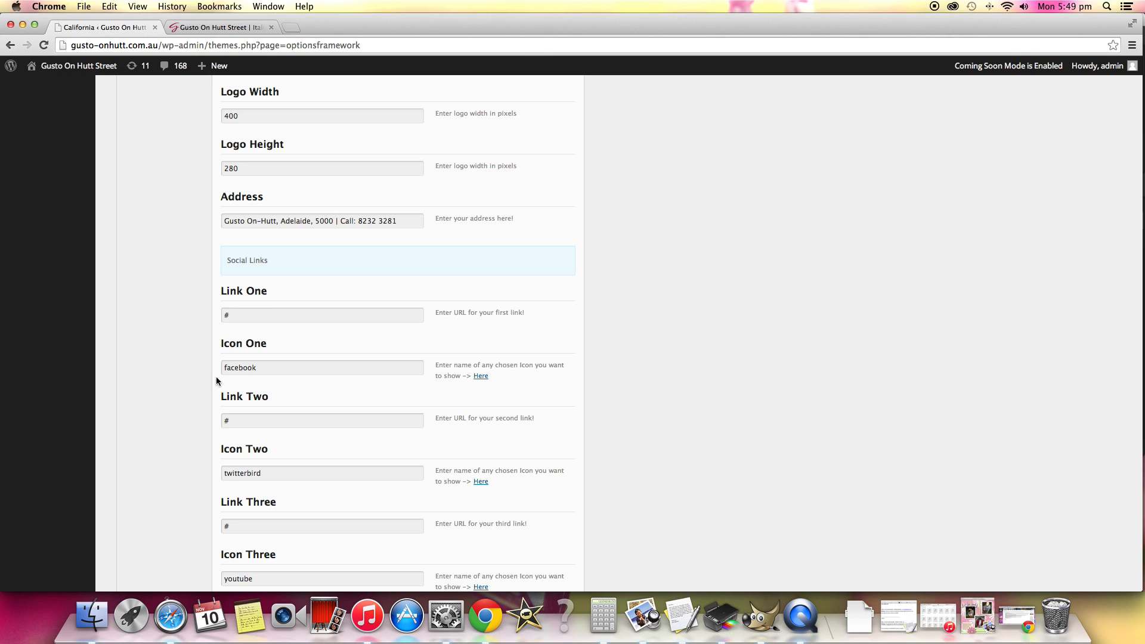
scroll(377, 334, down, 3)
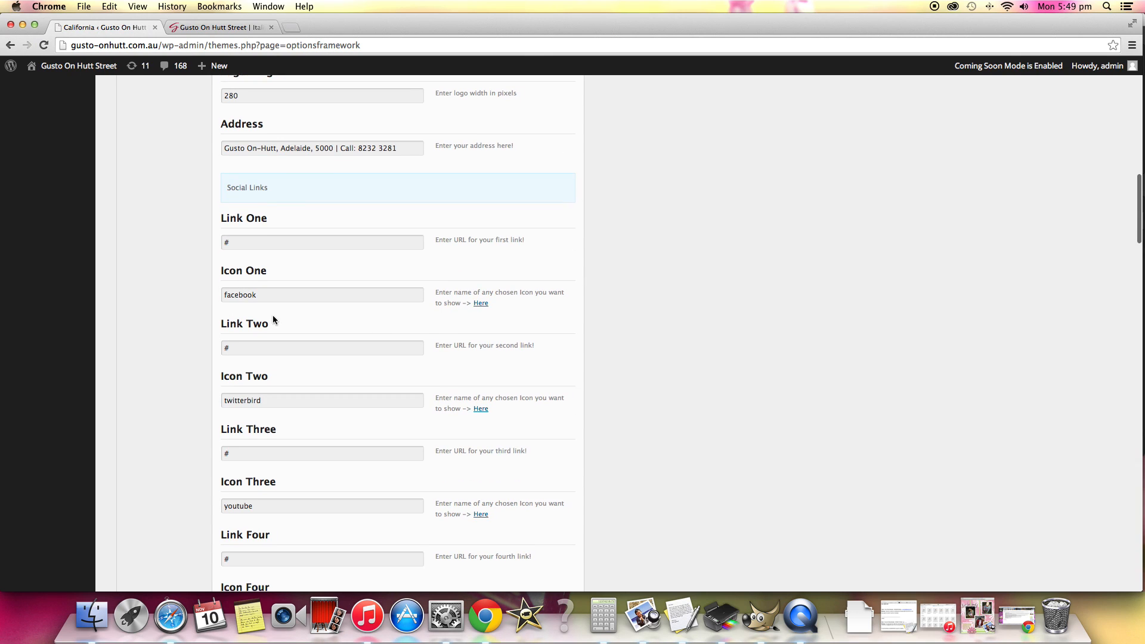
scroll(274, 315, down, 4)
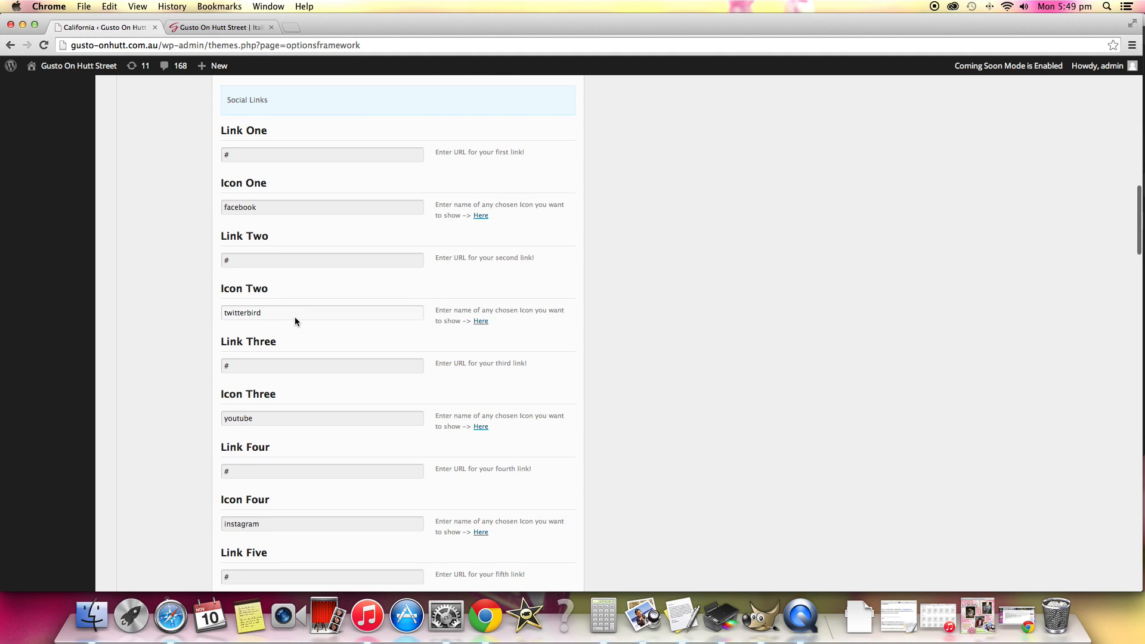
scroll(295, 320, down, 10)
scroll(295, 318, down, 3)
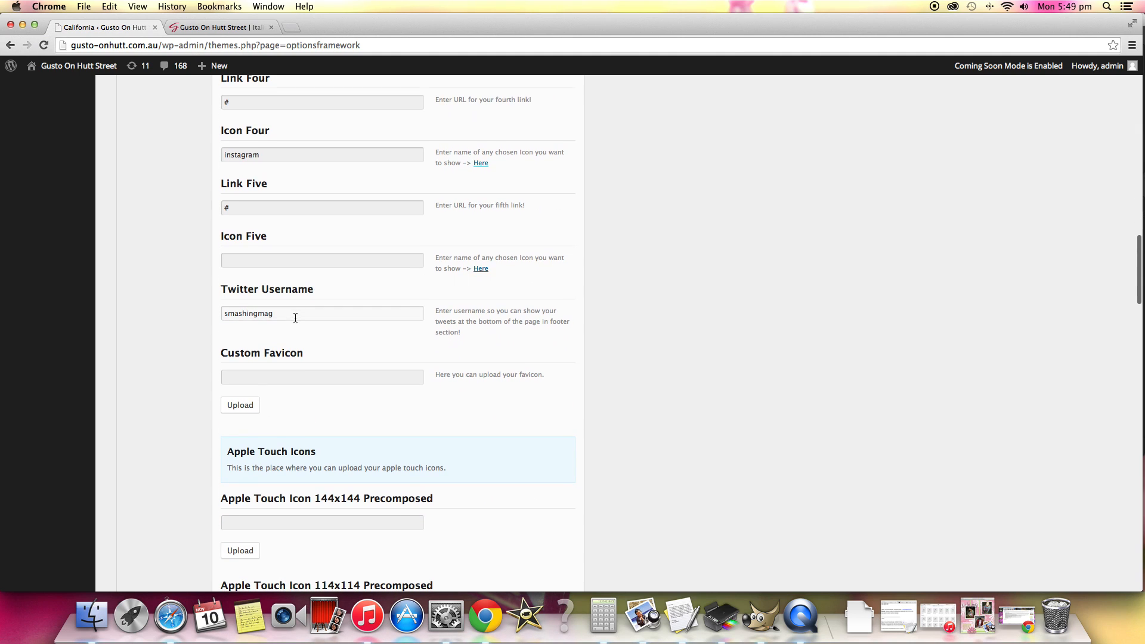
scroll(324, 334, down, 10)
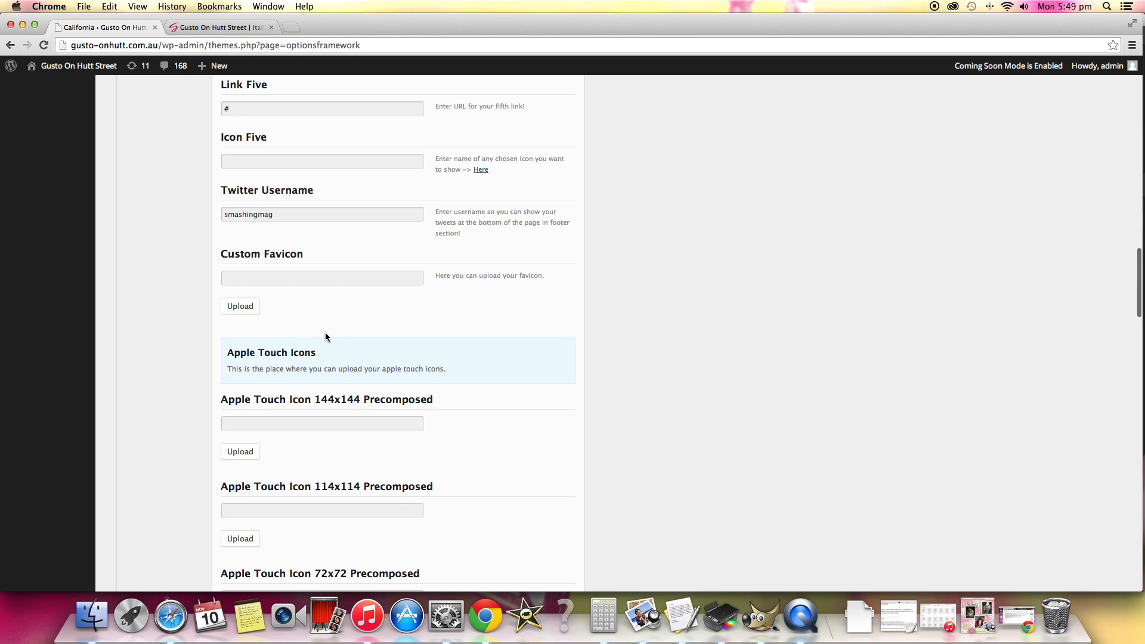
Examine the decorative image uploads and the homepage news, gallery and testimonials options in the rest of the general settings.
scroll(325, 335, down, 20)
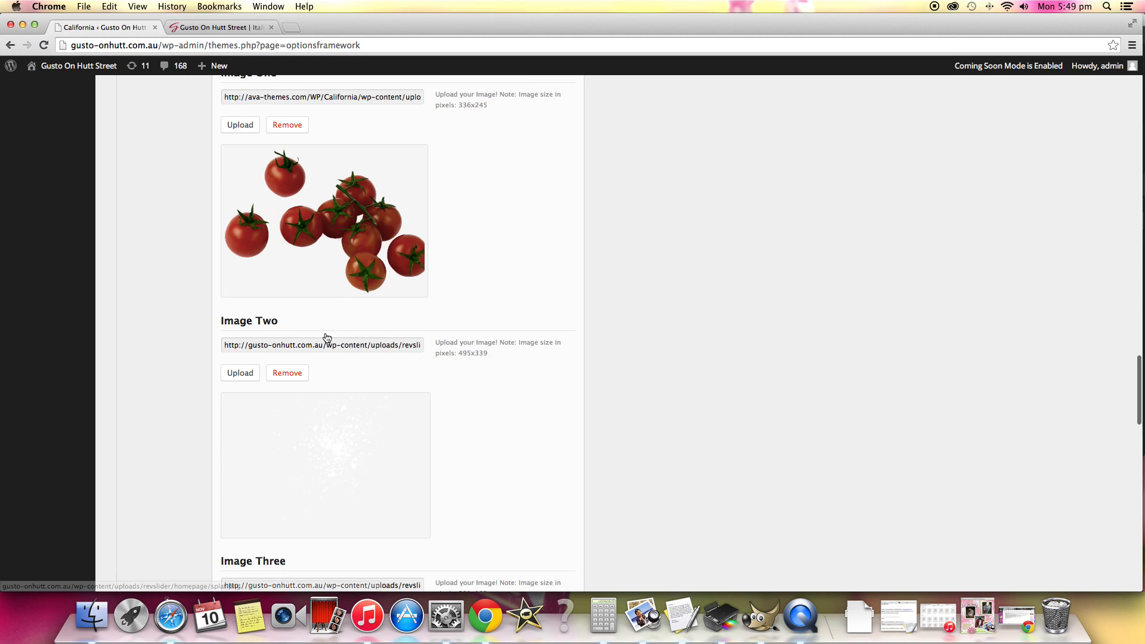
scroll(263, 271, up, 2)
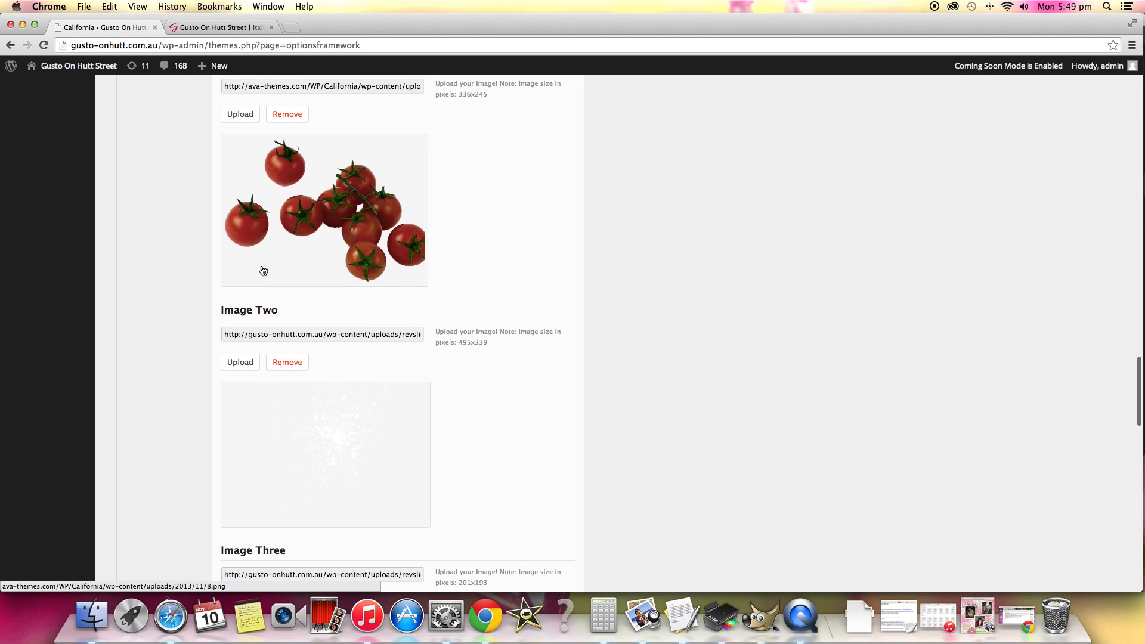
scroll(439, 273, down, 4)
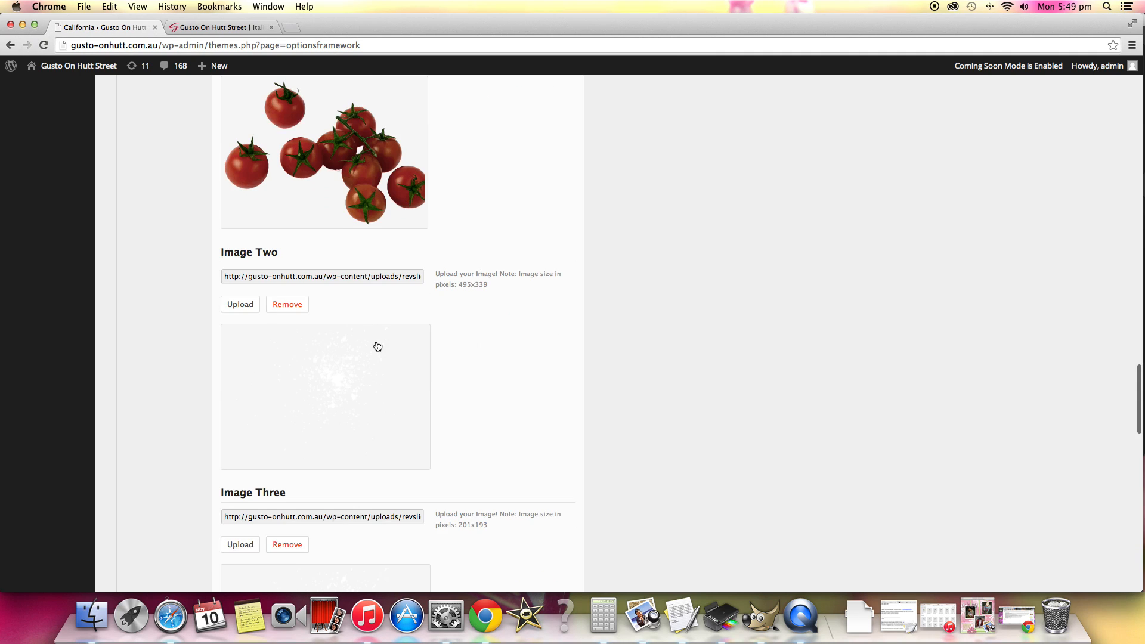
scroll(534, 317, down, 10)
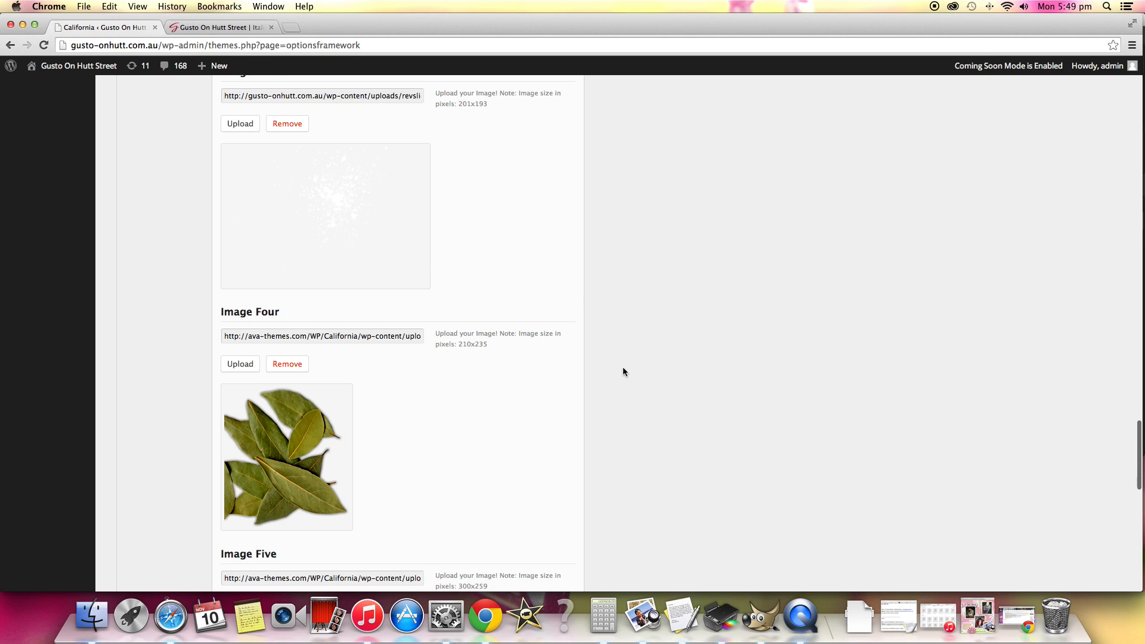
scroll(623, 367, down, 18)
scroll(623, 367, down, 6)
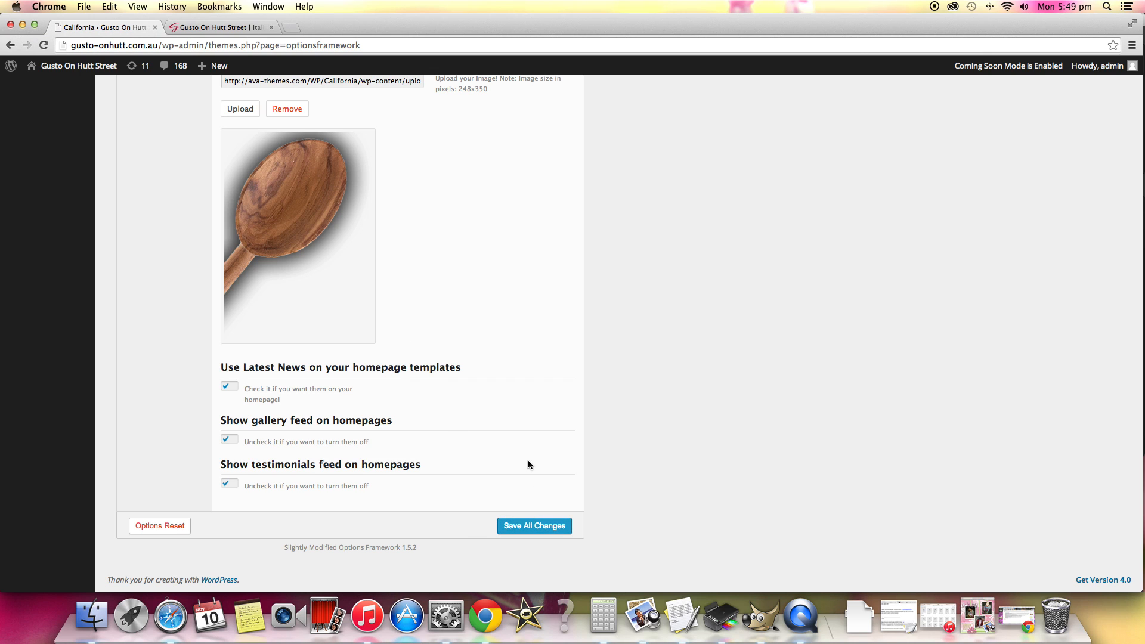
Inspect the theme's Contact Google Map iFrame, Contact Form Shortcodes and Background Slideshow Images settings.
scroll(514, 363, up, 20)
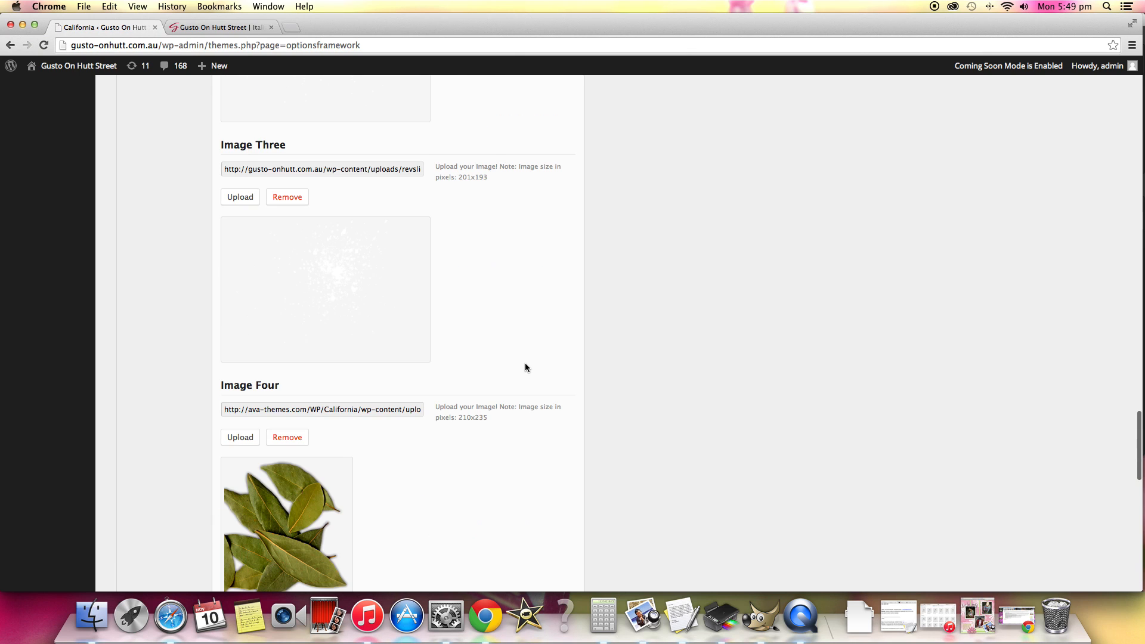
scroll(536, 361, up, 20)
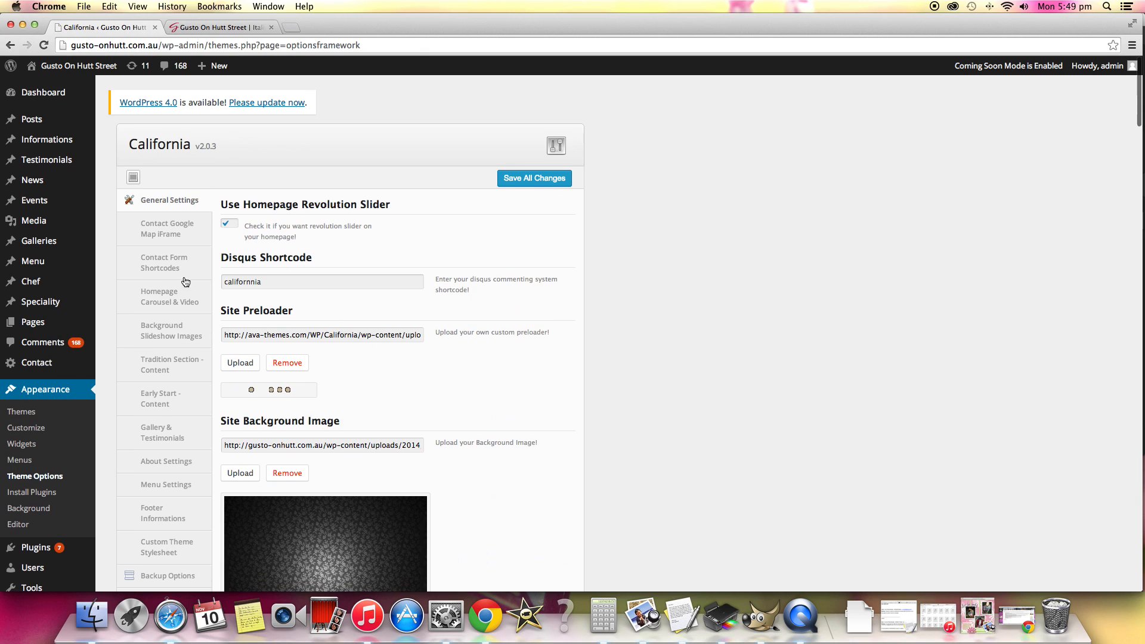
click(166, 235)
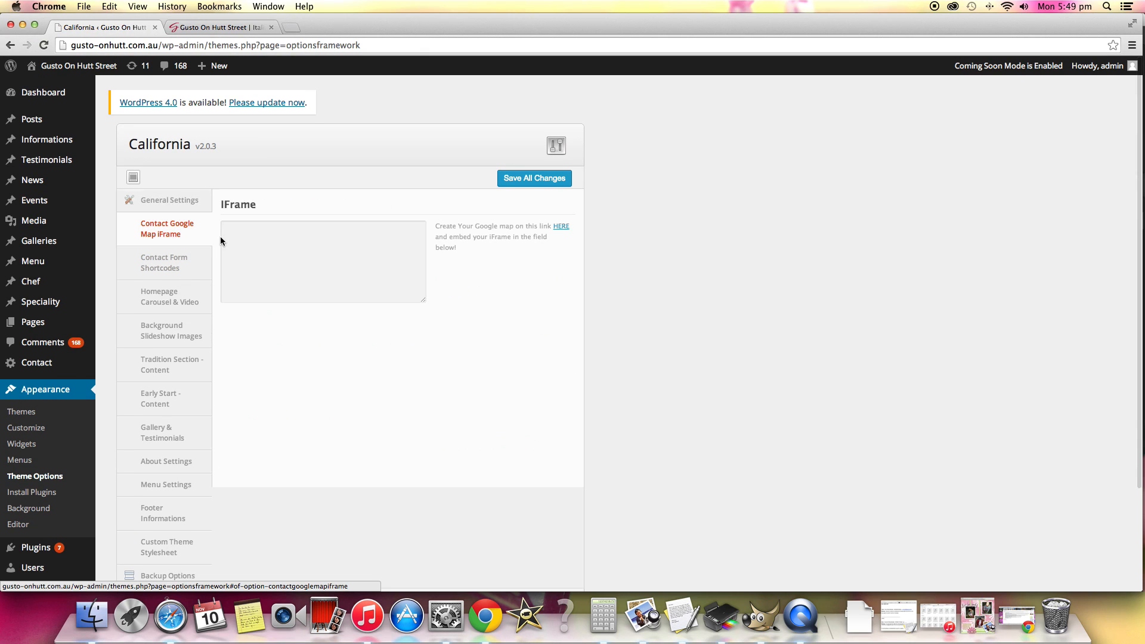
click(159, 278)
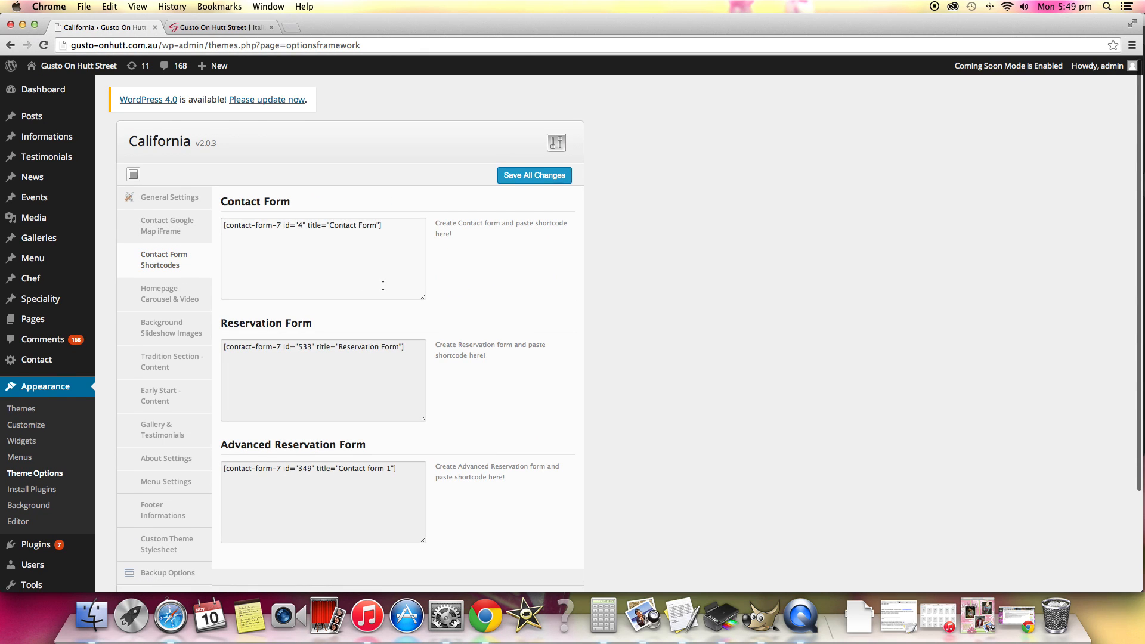
scroll(269, 285, down, 1)
scroll(269, 285, down, 2)
click(161, 259)
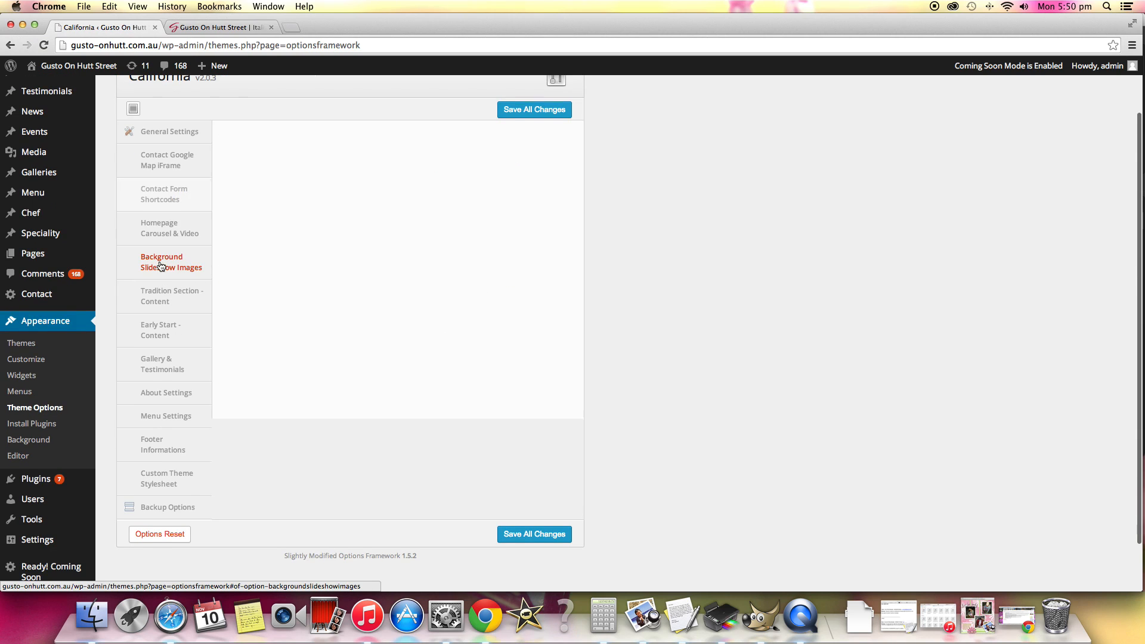
Examine the Homepage Carousel & Video settings, including the carousel sliders, video URLs and menu animated icons.
click(169, 223)
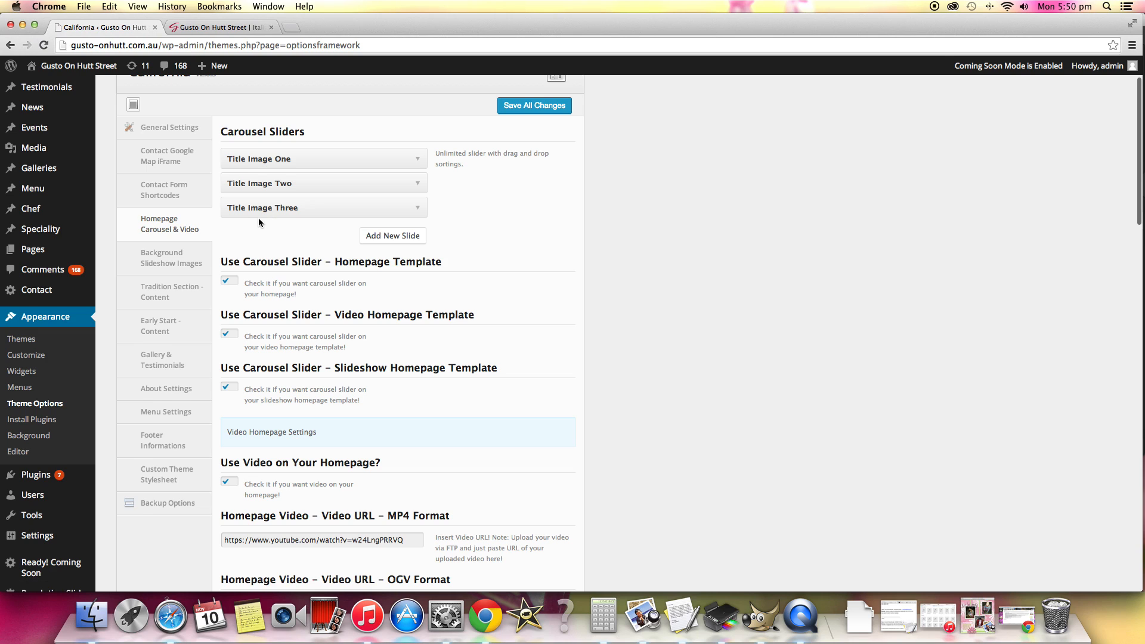
scroll(435, 269, down, 4)
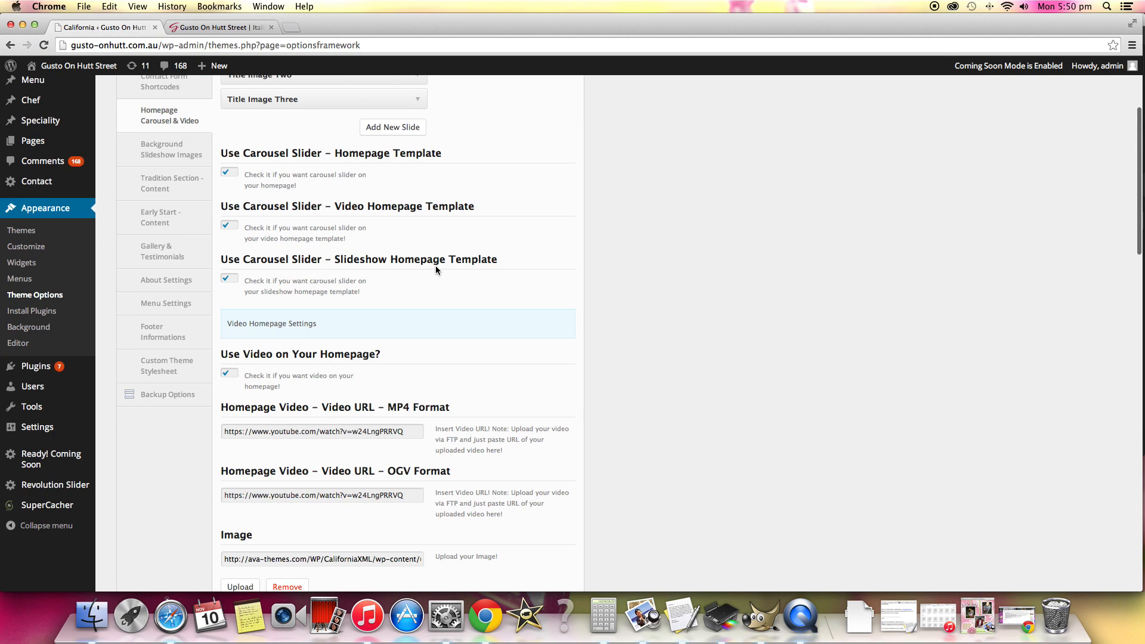
scroll(435, 266, down, 6)
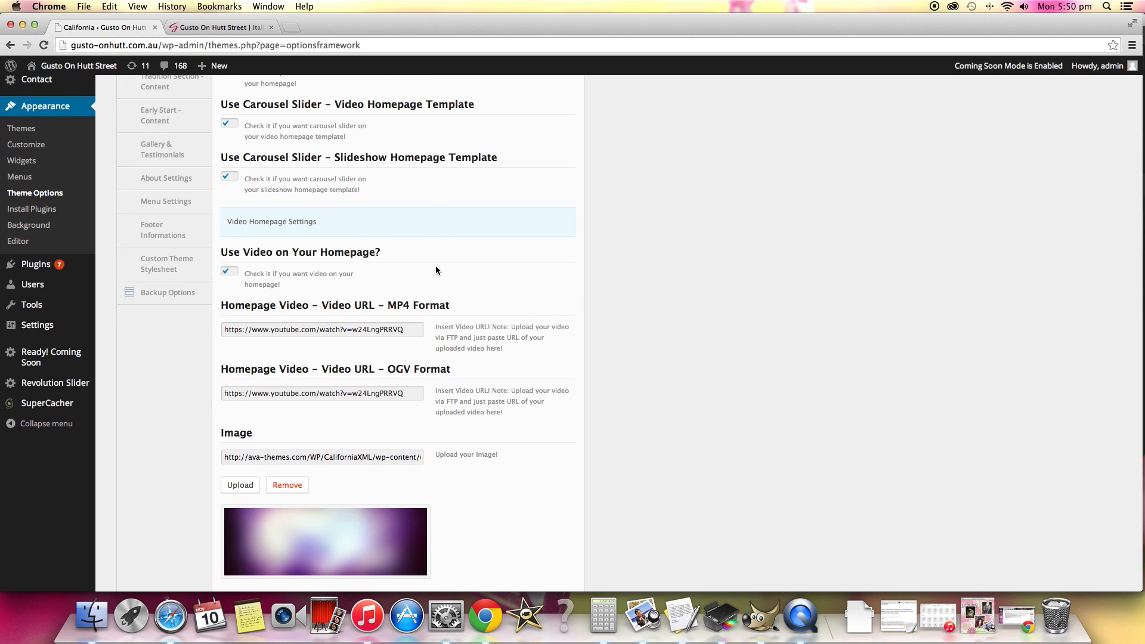
scroll(435, 266, down, 1)
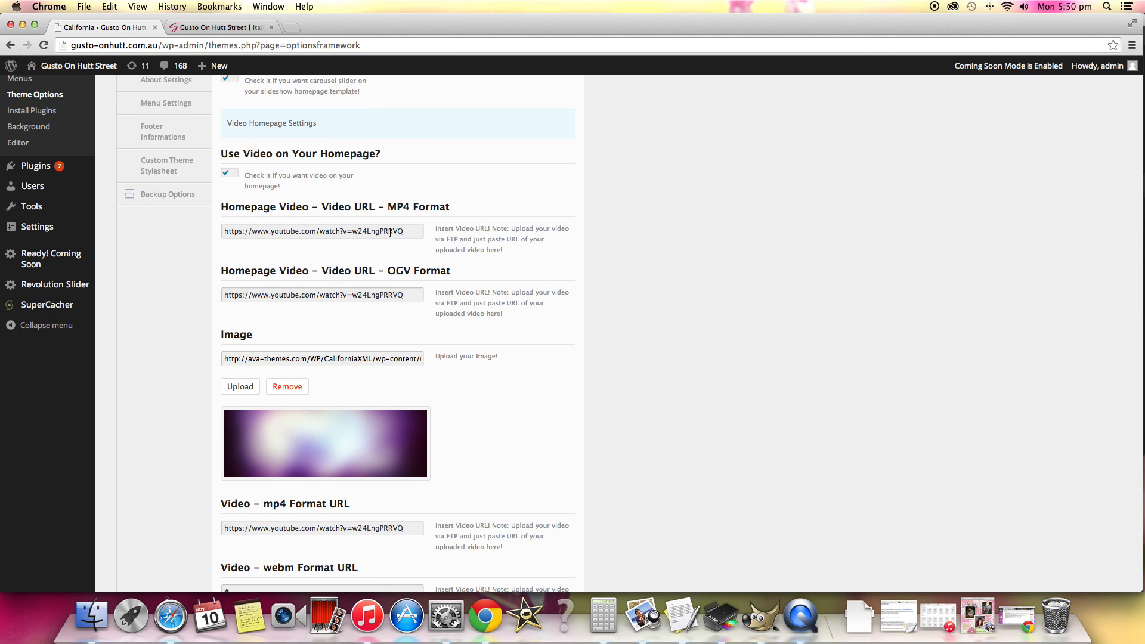
scroll(492, 251, down, 15)
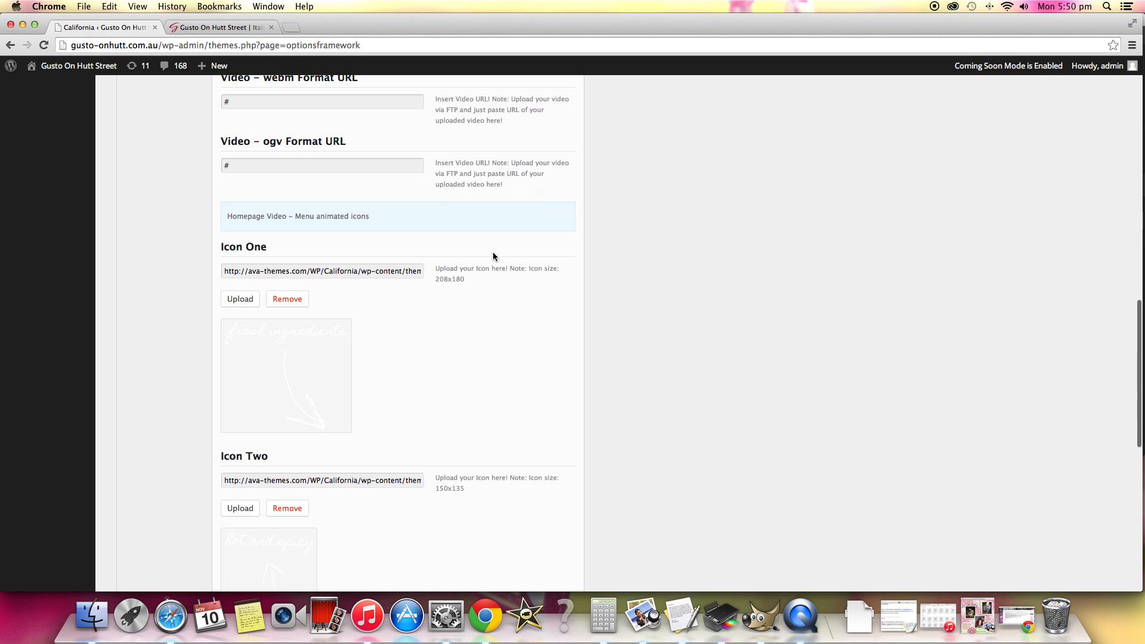
Examine the remaining homepage menu animated icons and recheck the carousel slider and homepage video options.
scroll(498, 258, down, 15)
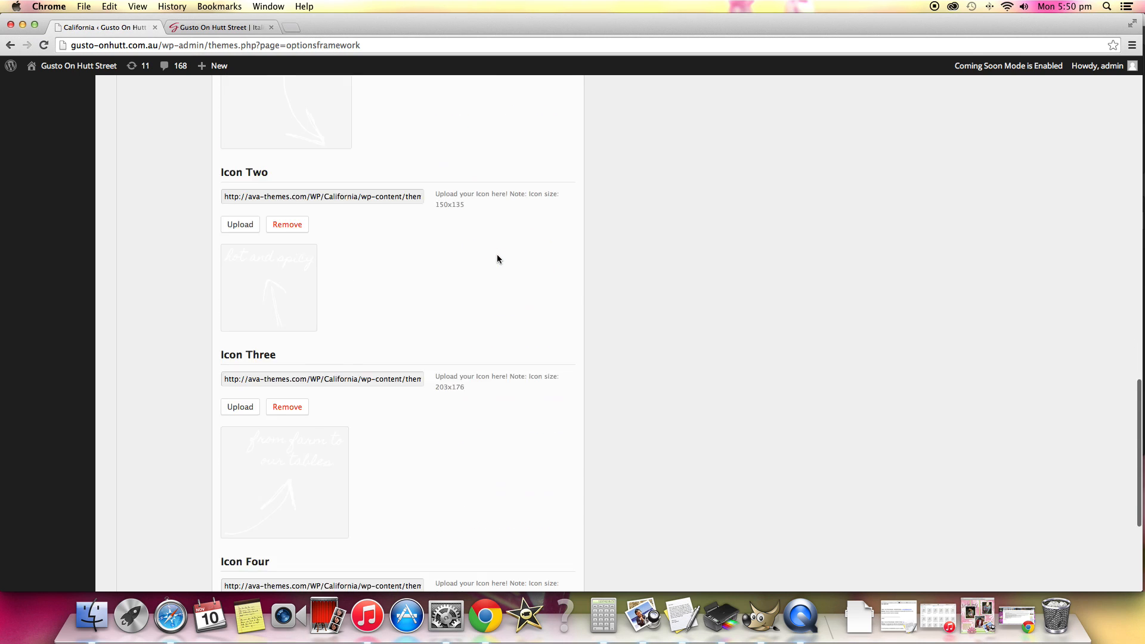
scroll(498, 258, up, 20)
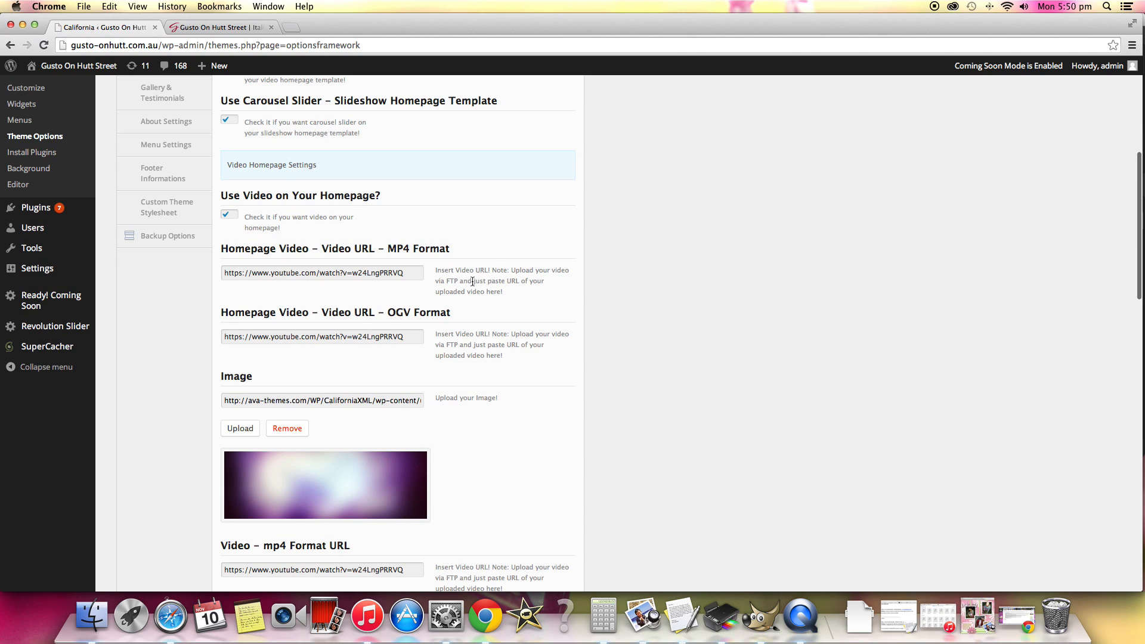
scroll(471, 286, up, 4)
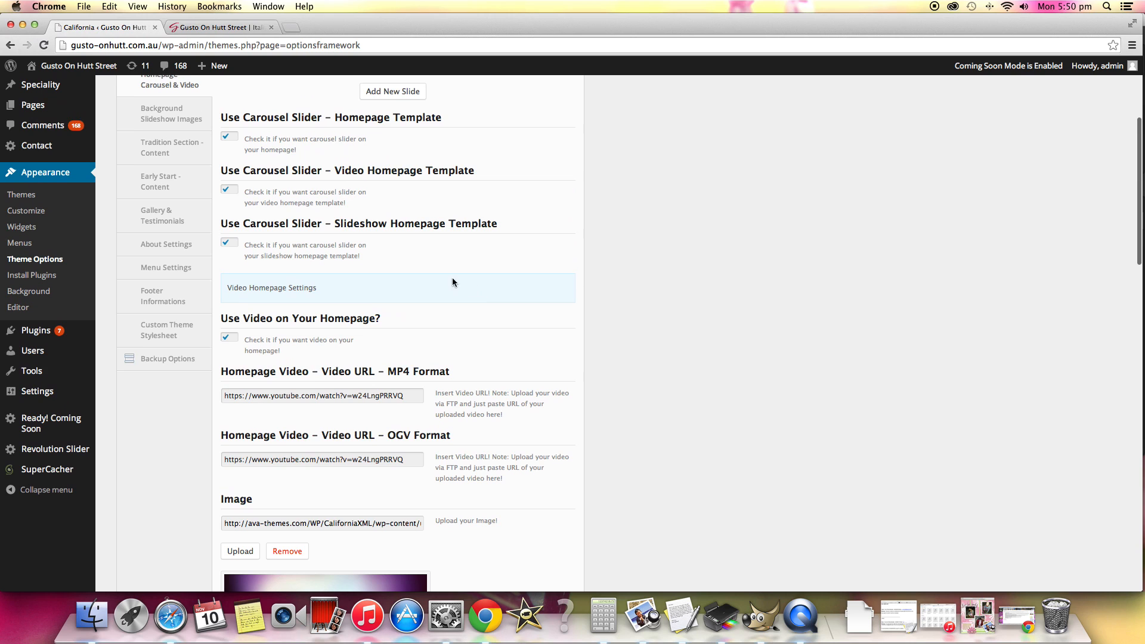
scroll(342, 256, up, 2)
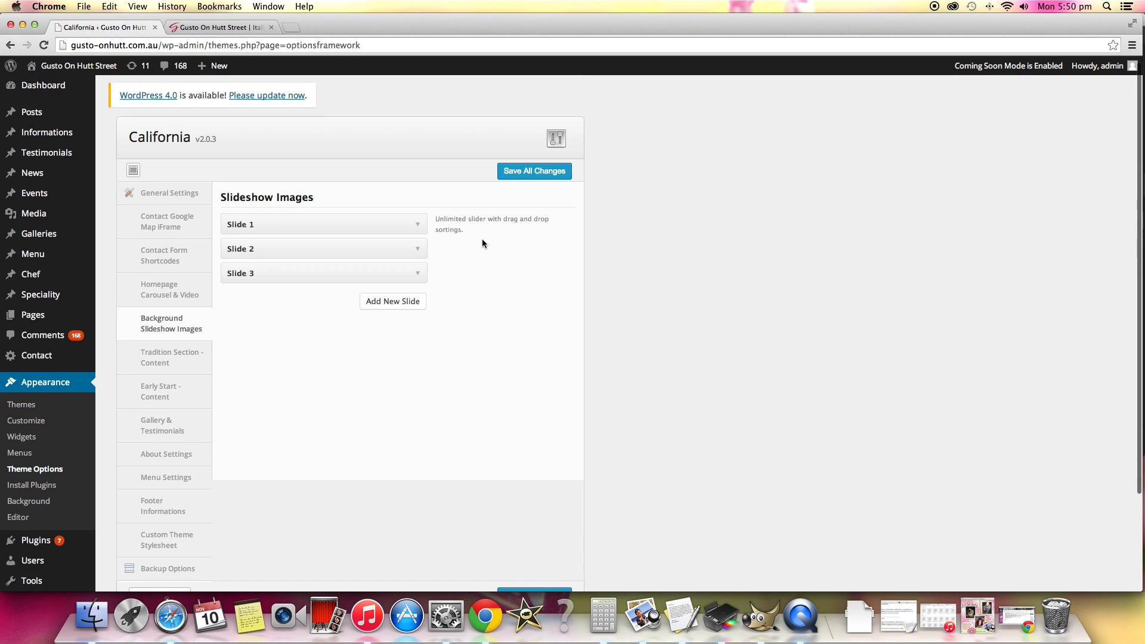
Expand Slide 1 and Slide 2 in the Background Slideshow Images settings to inspect their image, link and description fields.
click(417, 232)
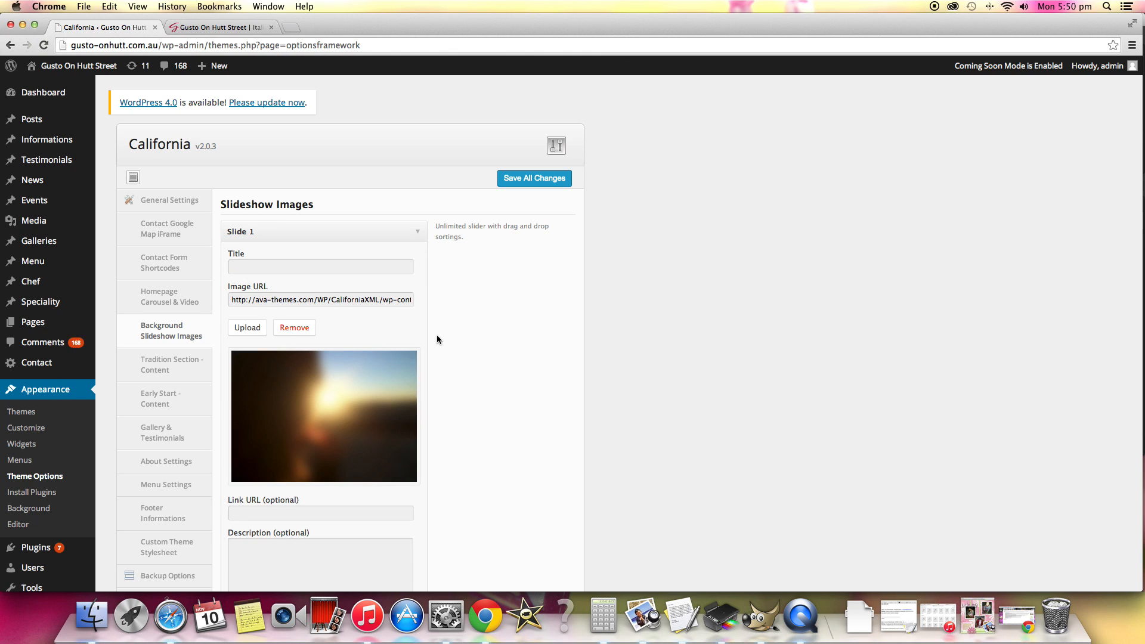
scroll(436, 335, down, 5)
click(417, 430)
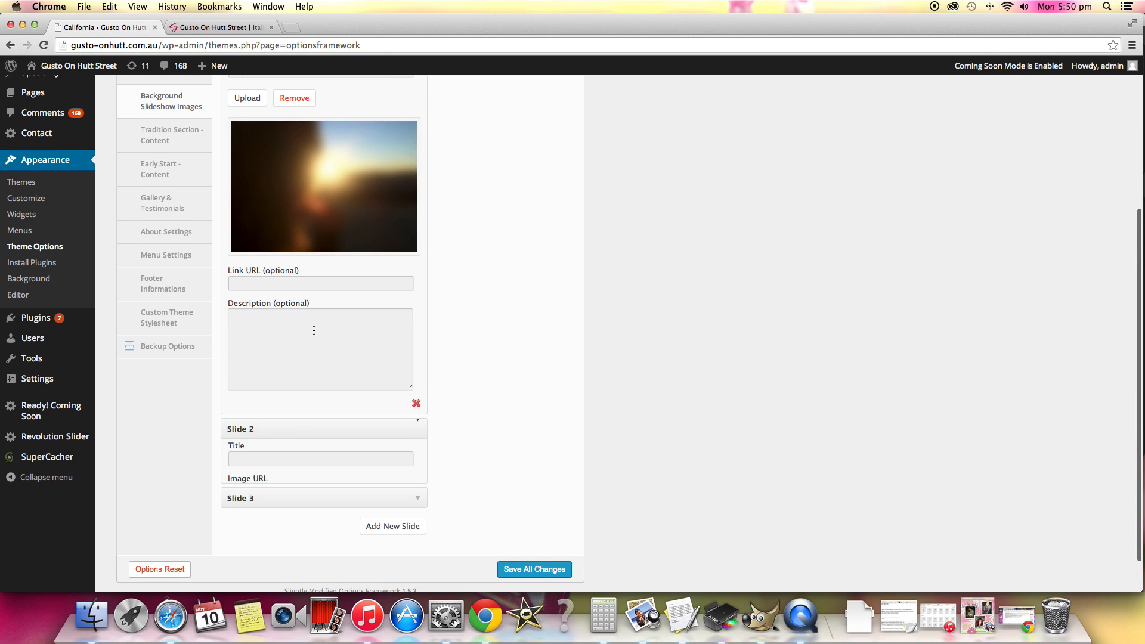
Review the Early Start content and image, and the section titles in the Gallery & Testimonials settings.
click(159, 169)
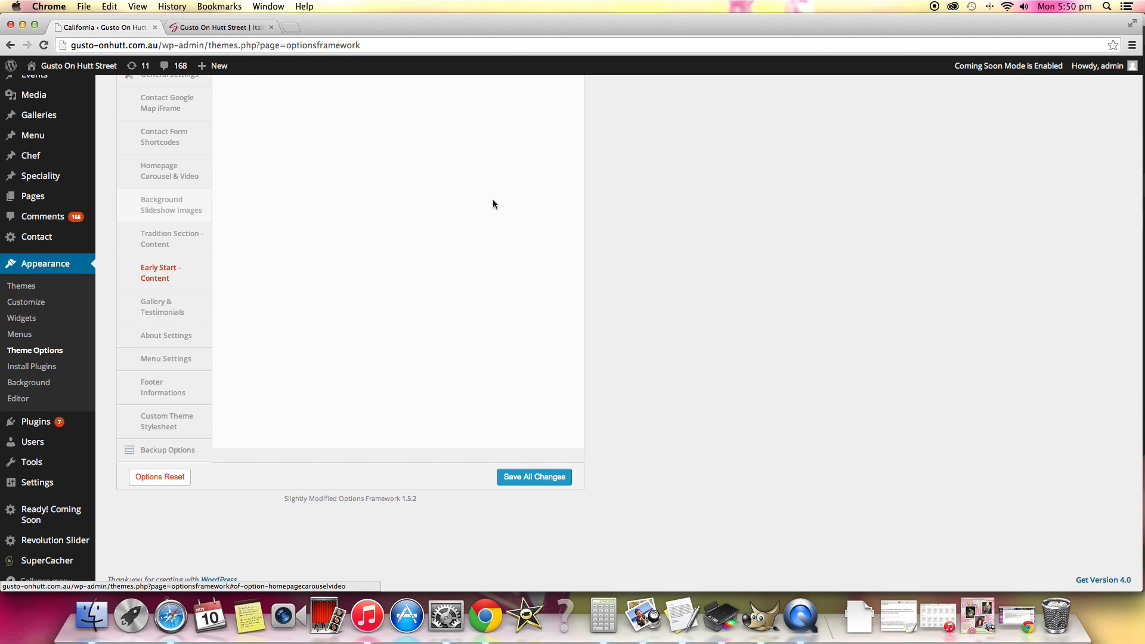
click(192, 312)
scroll(493, 326, up, 2)
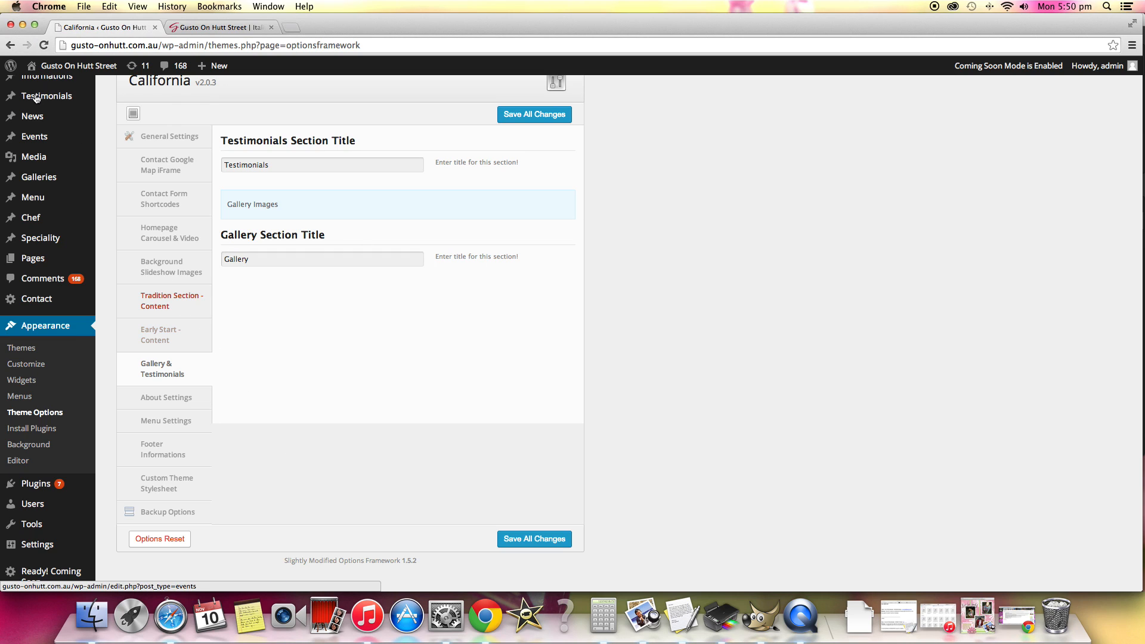
mouse_move(25, 99)
Inspect the About Settings section and wrapper images, and the Menu Settings arrows, texture, title, icon and contact fields.
click(179, 398)
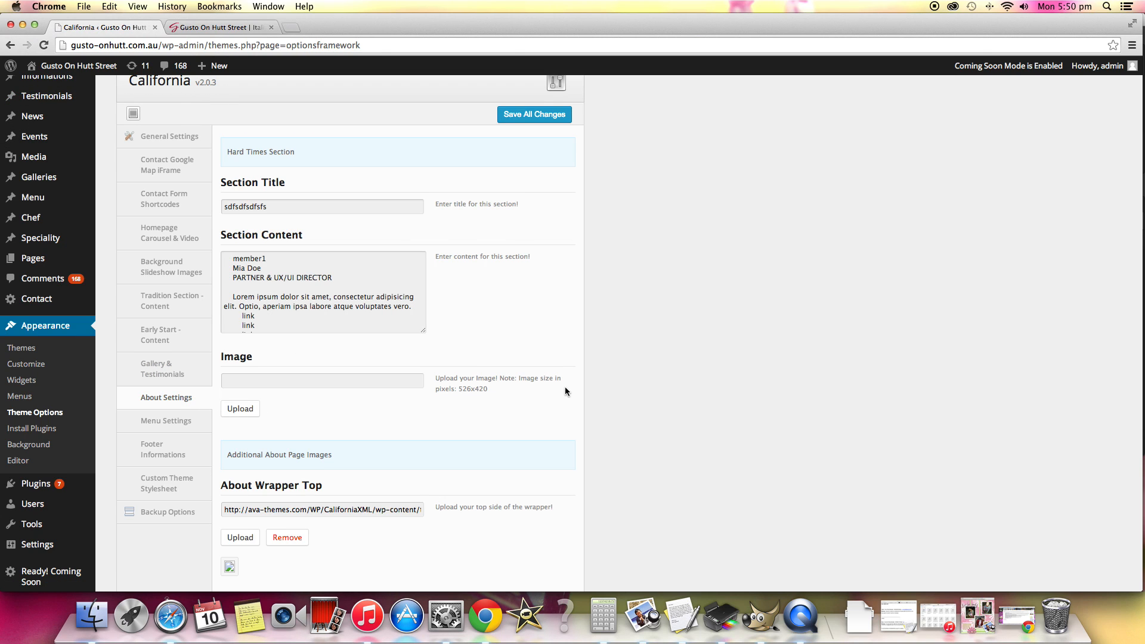
scroll(565, 391, down, 4)
click(175, 319)
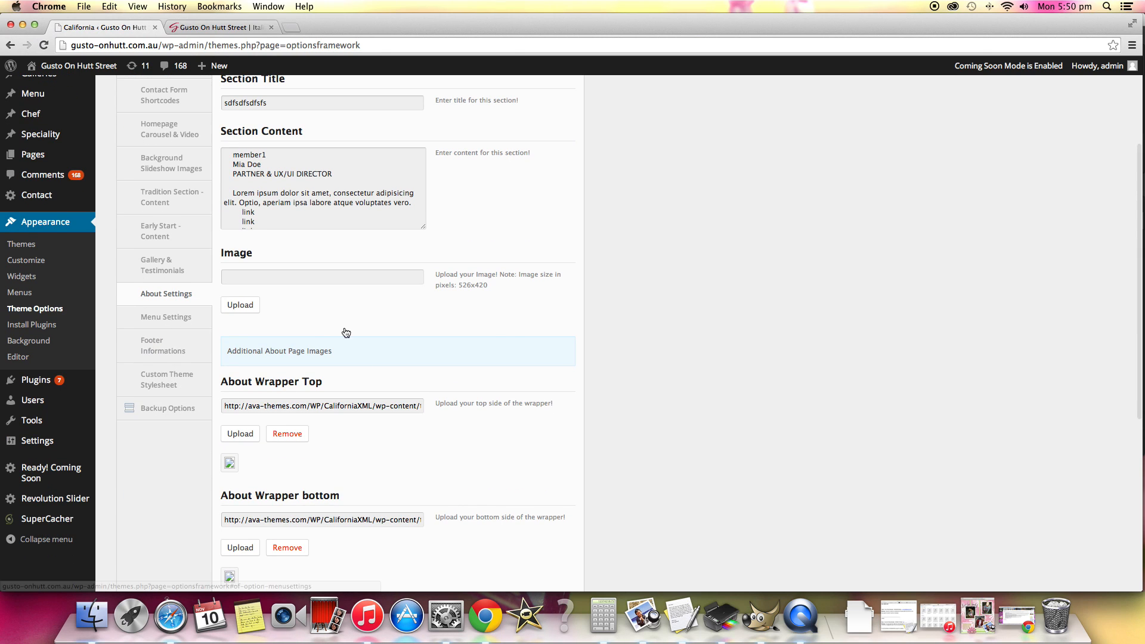
scroll(544, 332, down, 10)
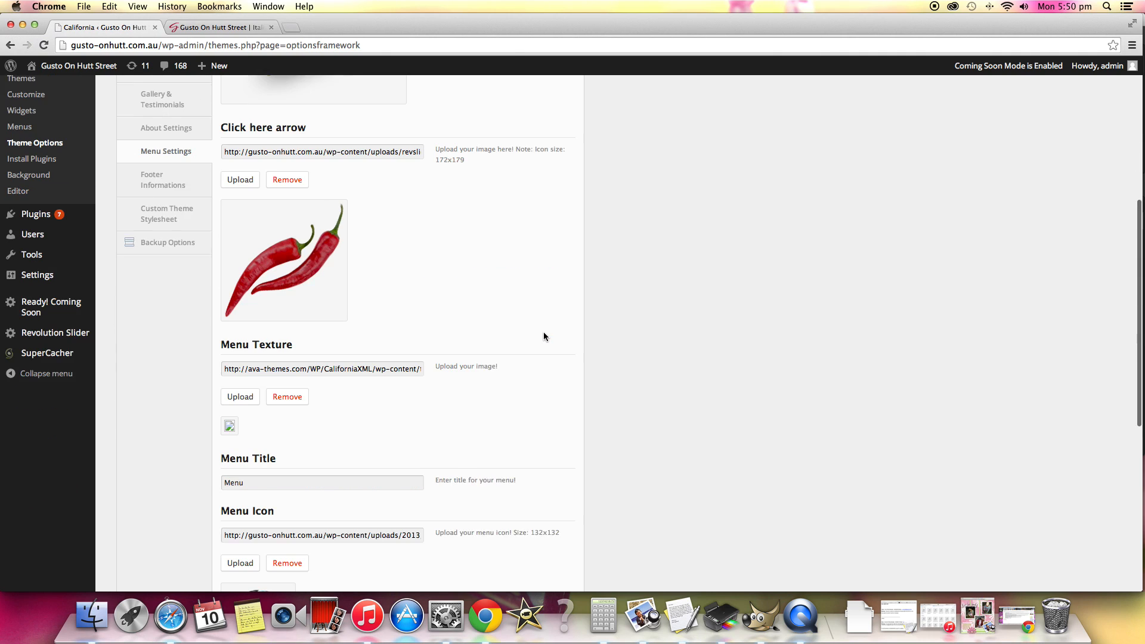
scroll(543, 334, down, 3)
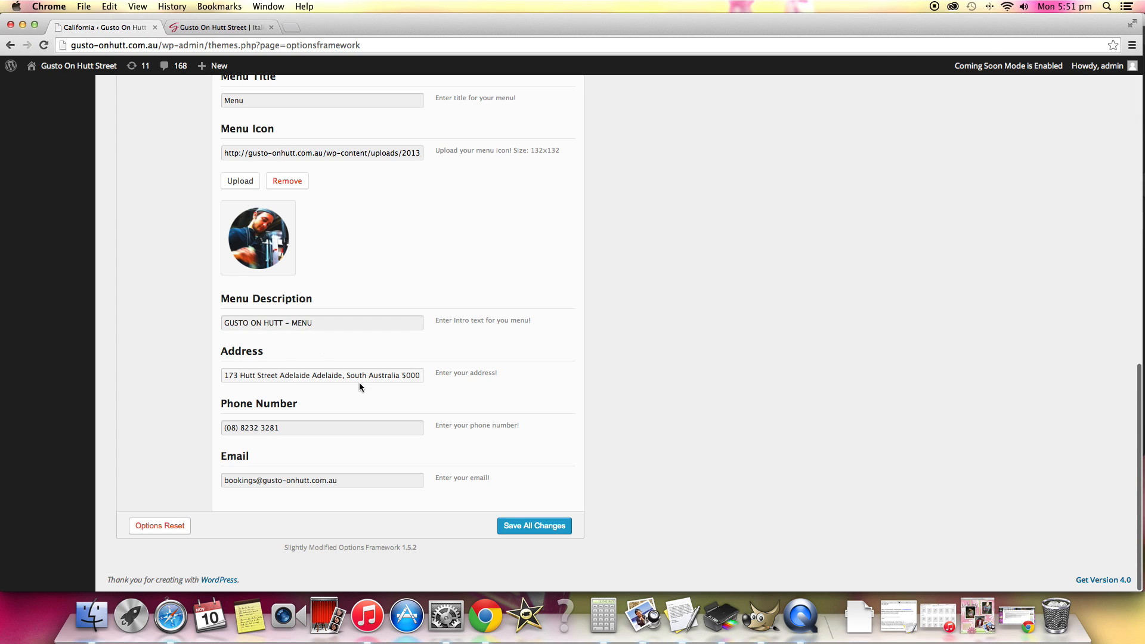
scroll(426, 441, up, 7)
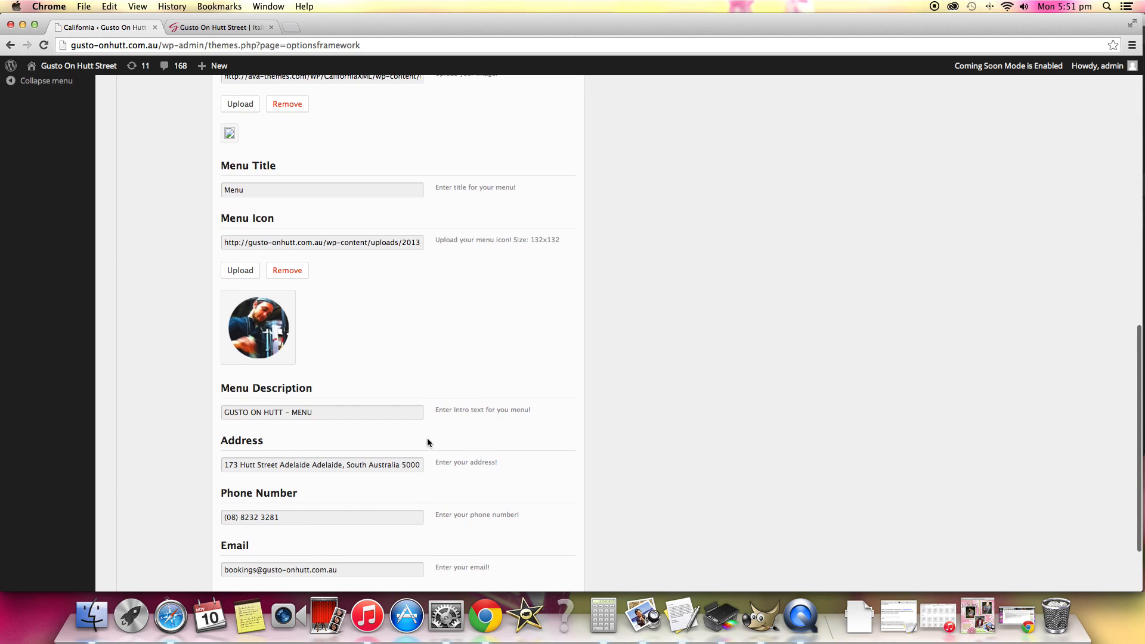
scroll(427, 439, up, 5)
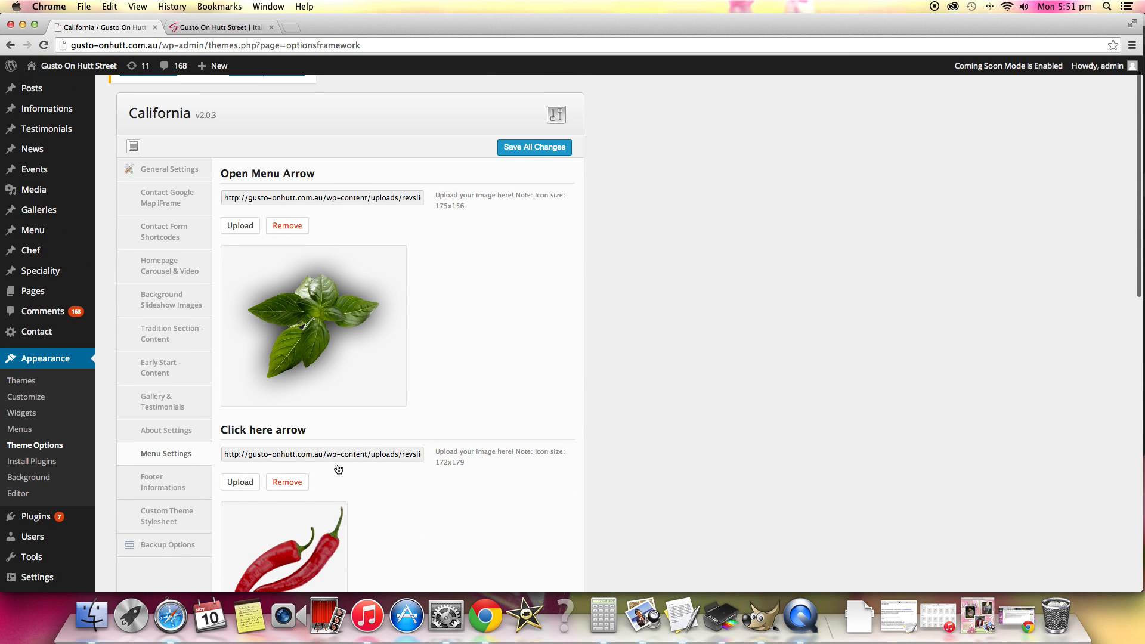
Review the Footer Informations settings, covering the footer logo, about content, button URL and opening-hours schedule.
click(158, 495)
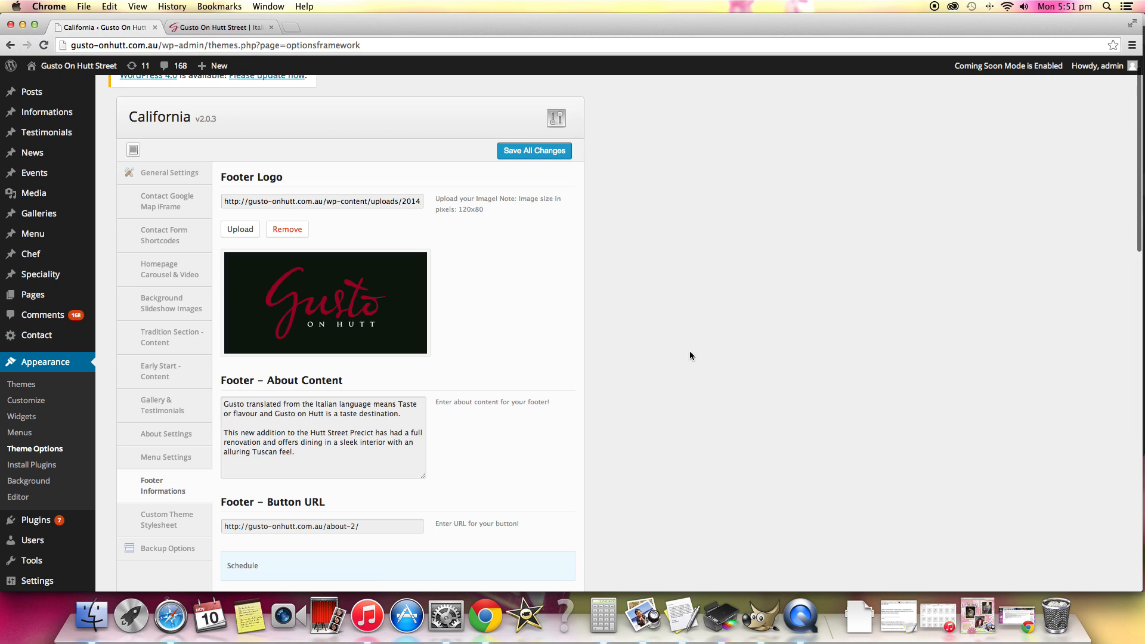
scroll(350, 396, down, 2)
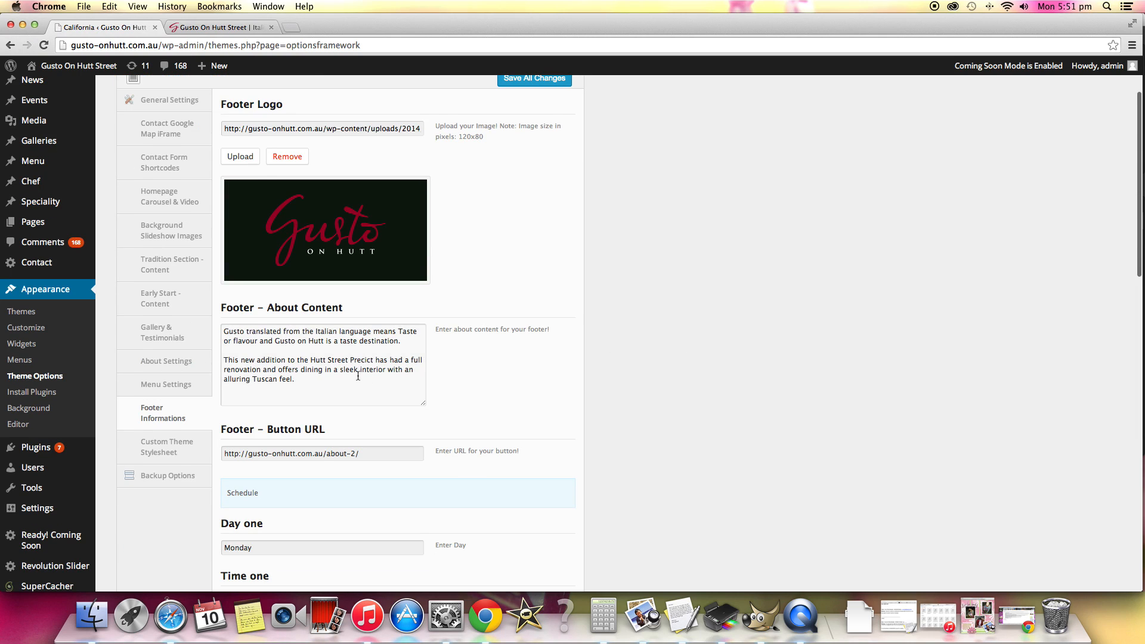
scroll(360, 365, down, 9)
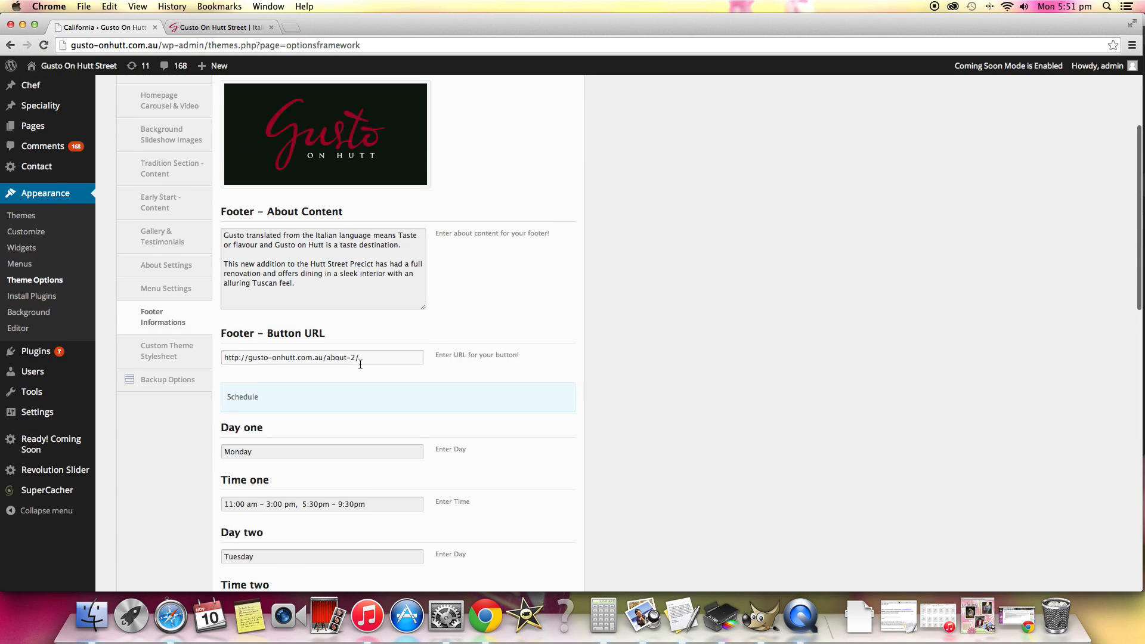
scroll(413, 371, down, 9)
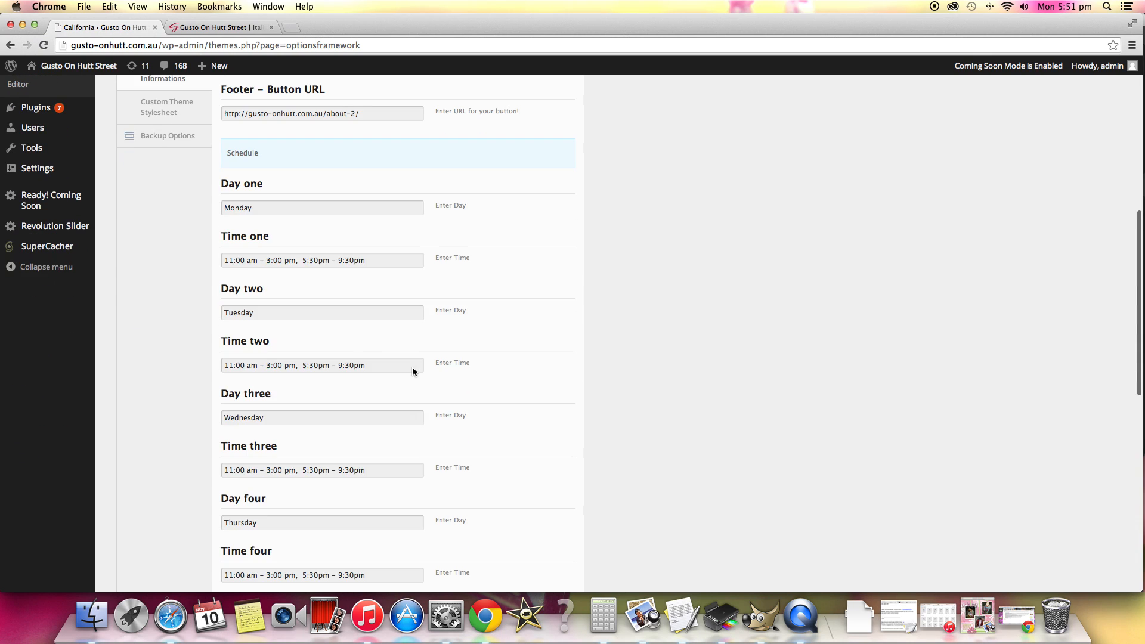
scroll(413, 373, up, 4)
scroll(414, 373, up, 15)
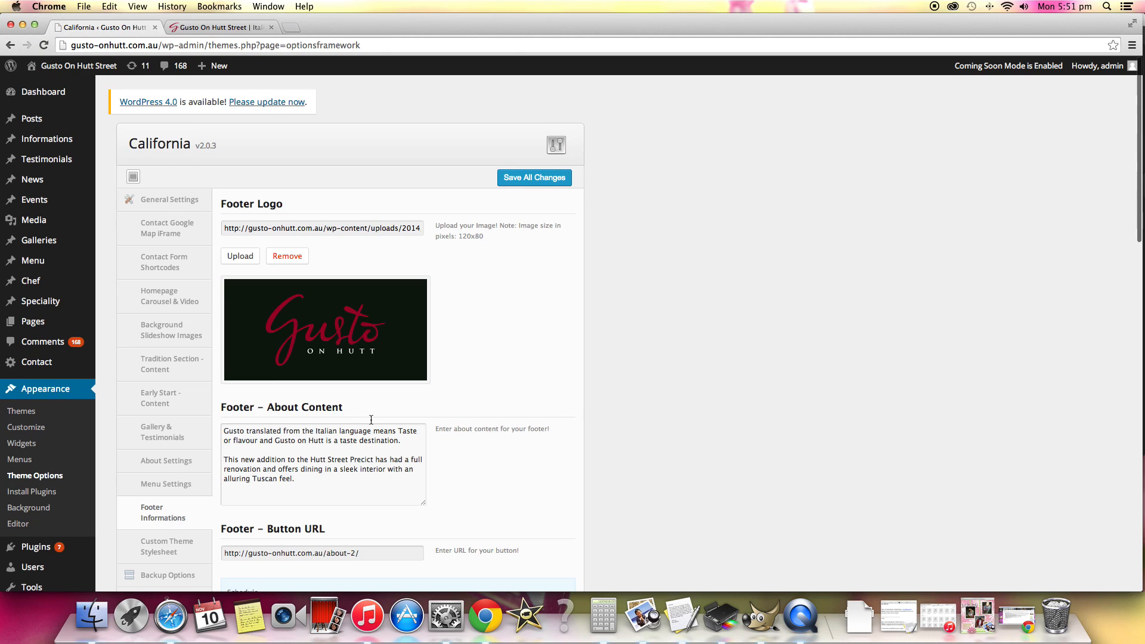
scroll(370, 420, down, 1)
scroll(370, 420, down, 1)
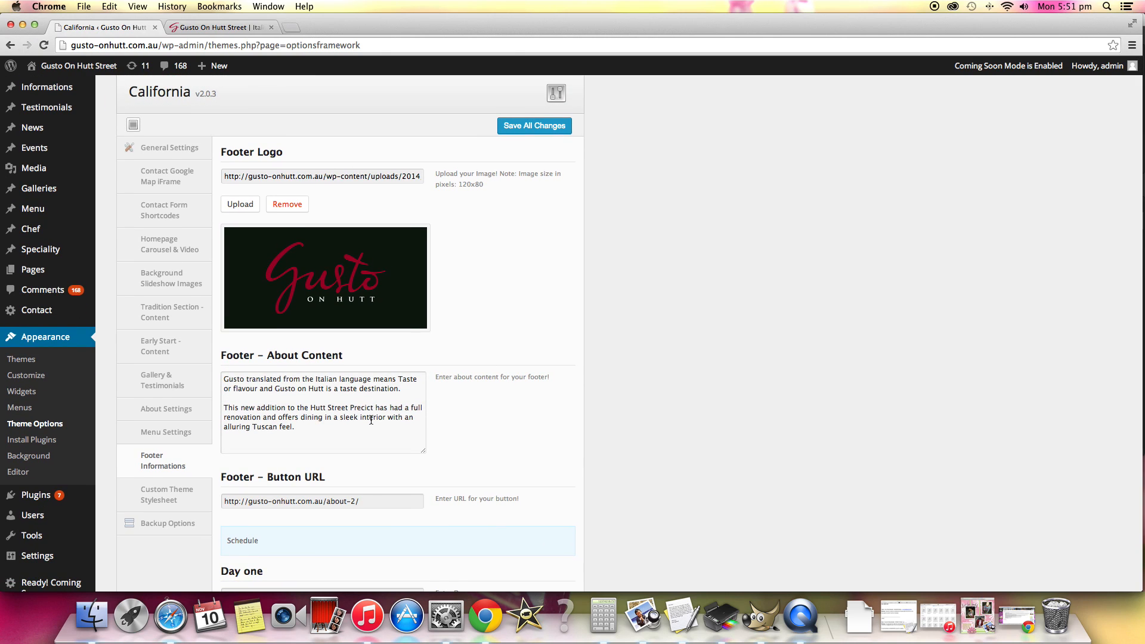
click(533, 131)
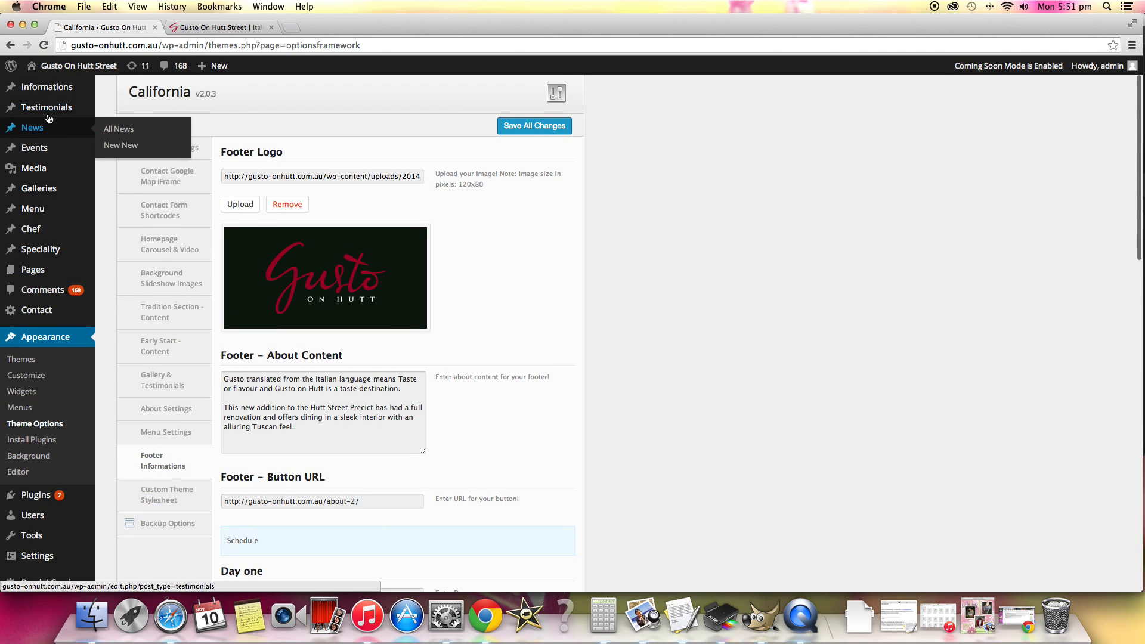
Open the list of all testimonials and check the testimonials section near the bottom of the live homepage.
mouse_move(50, 112)
scroll(121, 123, up, 1)
click(121, 123)
scroll(643, 218, down, 1)
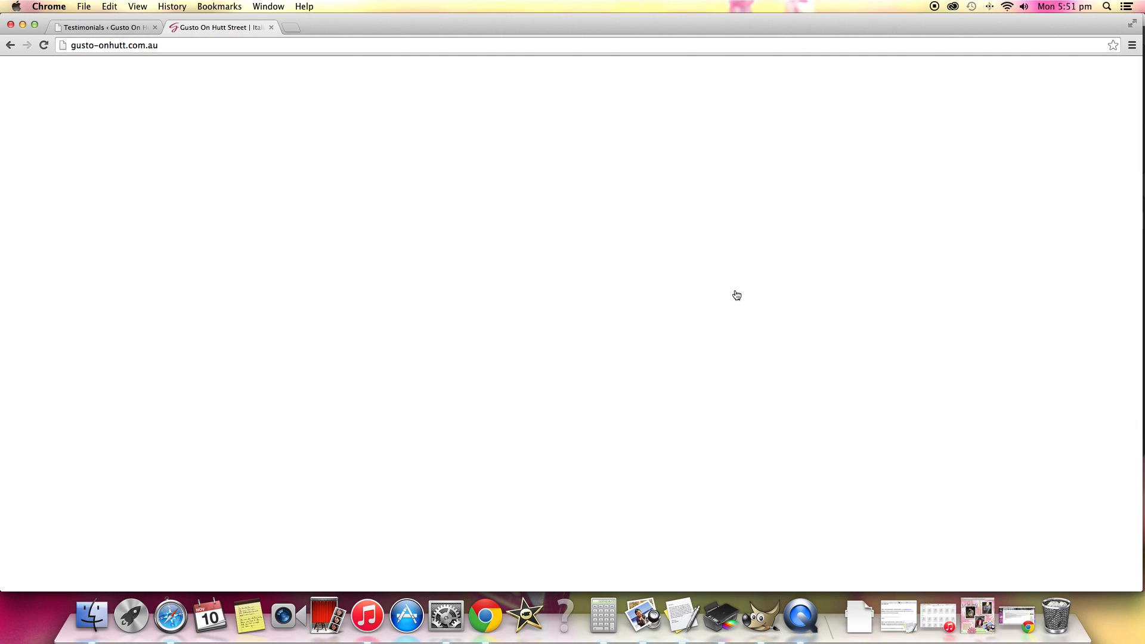
scroll(781, 386, down, 15)
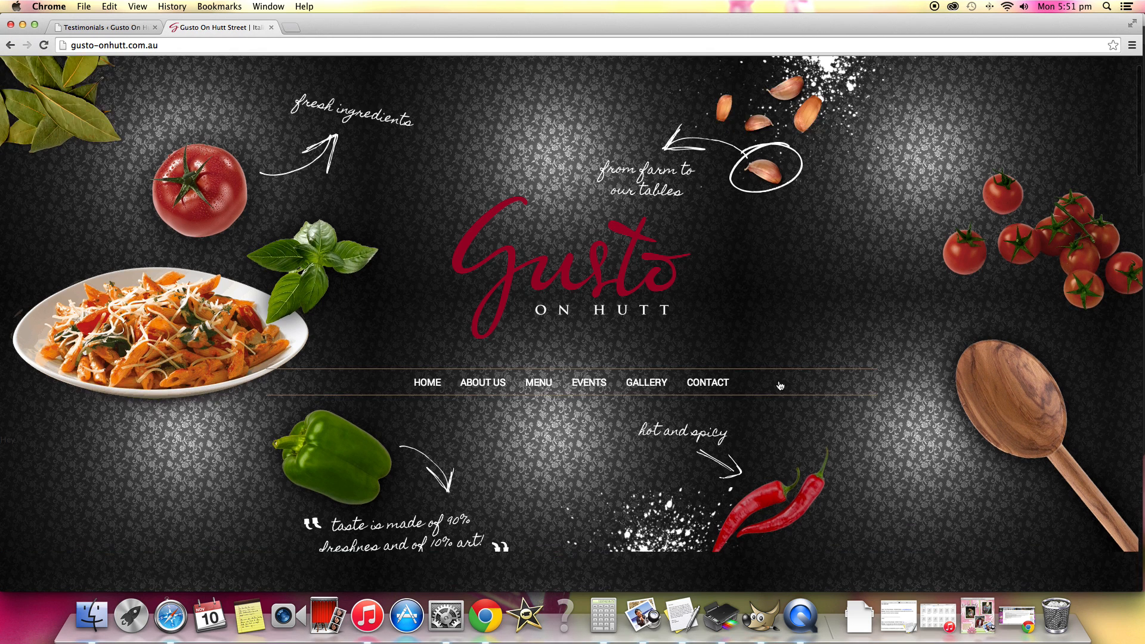
scroll(779, 385, down, 10)
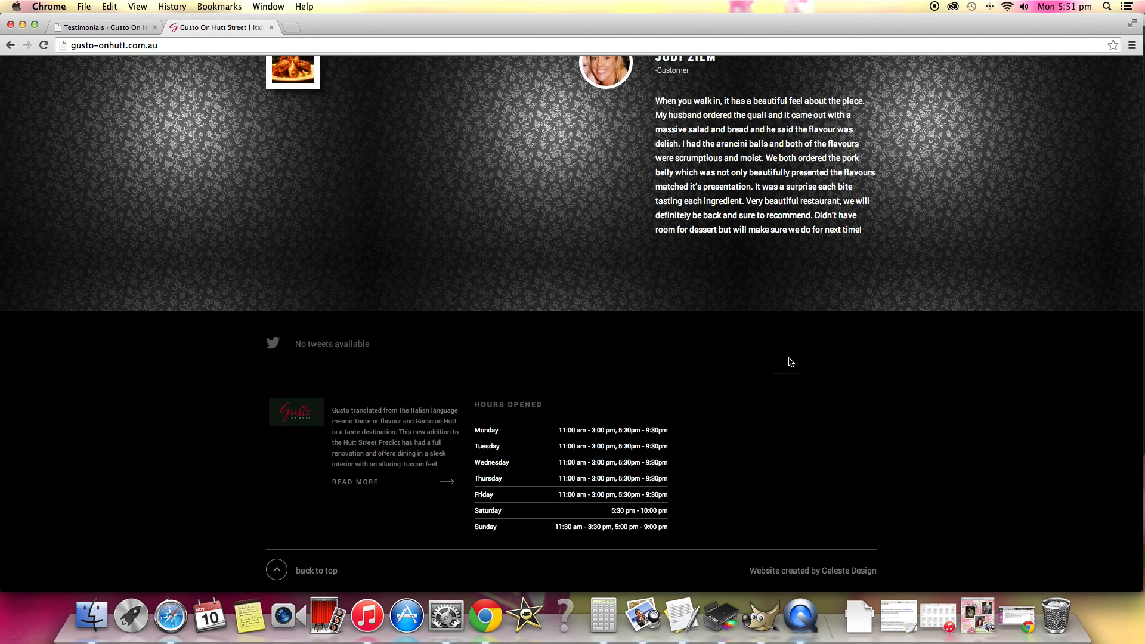
scroll(748, 269, up, 3)
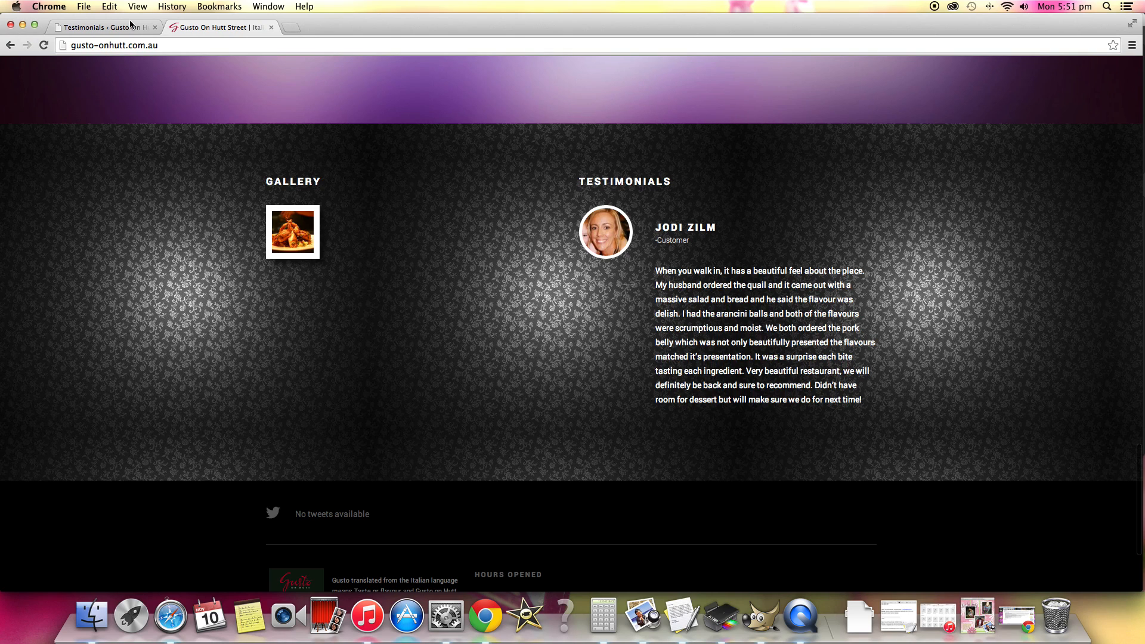
Return to the testimonials list in the admin area and open the named customer's testimonial for editing.
click(76, 26)
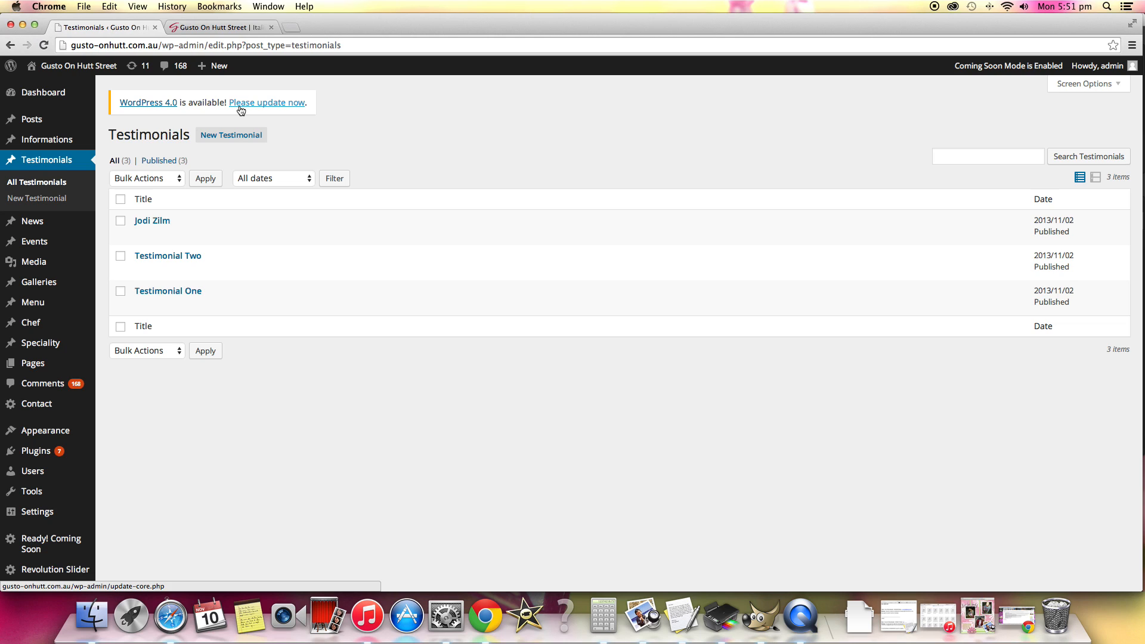
mouse_move(170, 261)
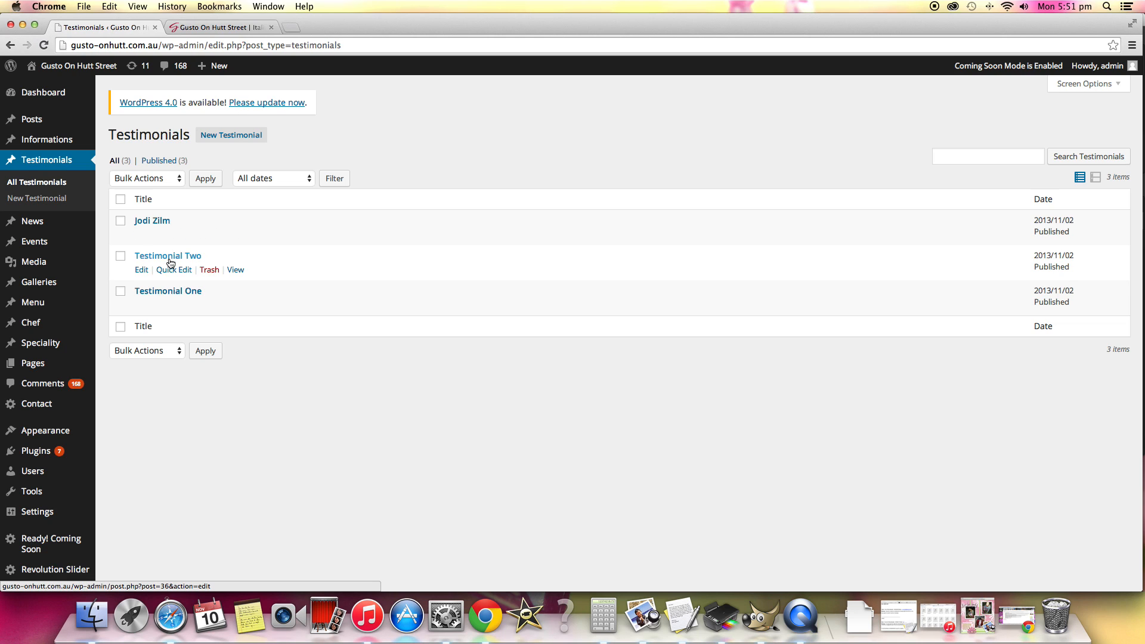
mouse_move(170, 238)
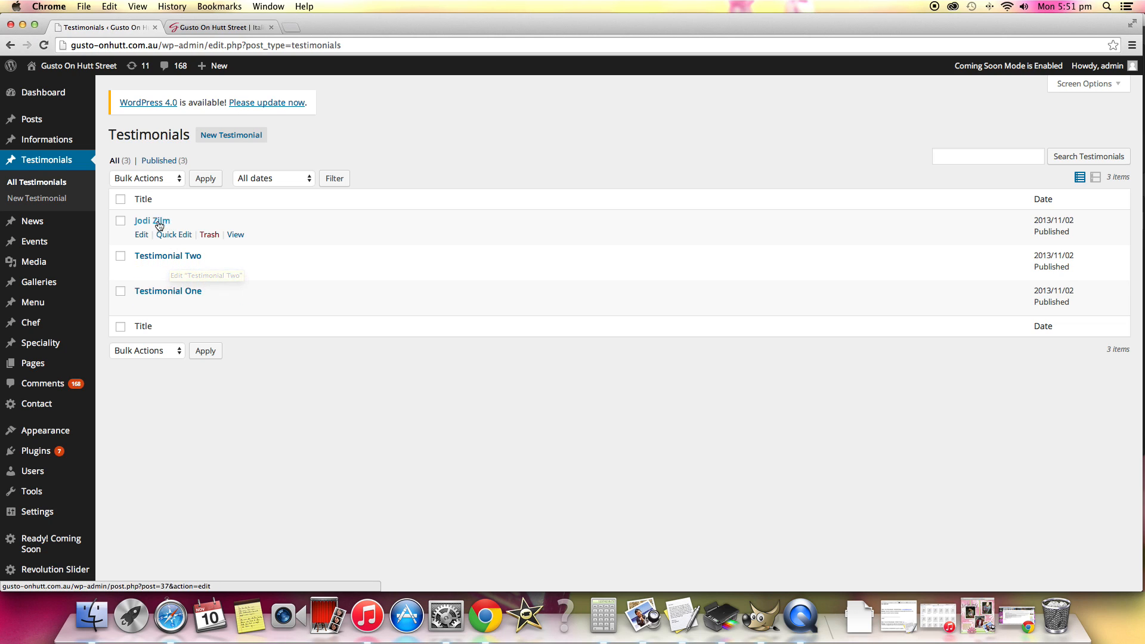
click(160, 222)
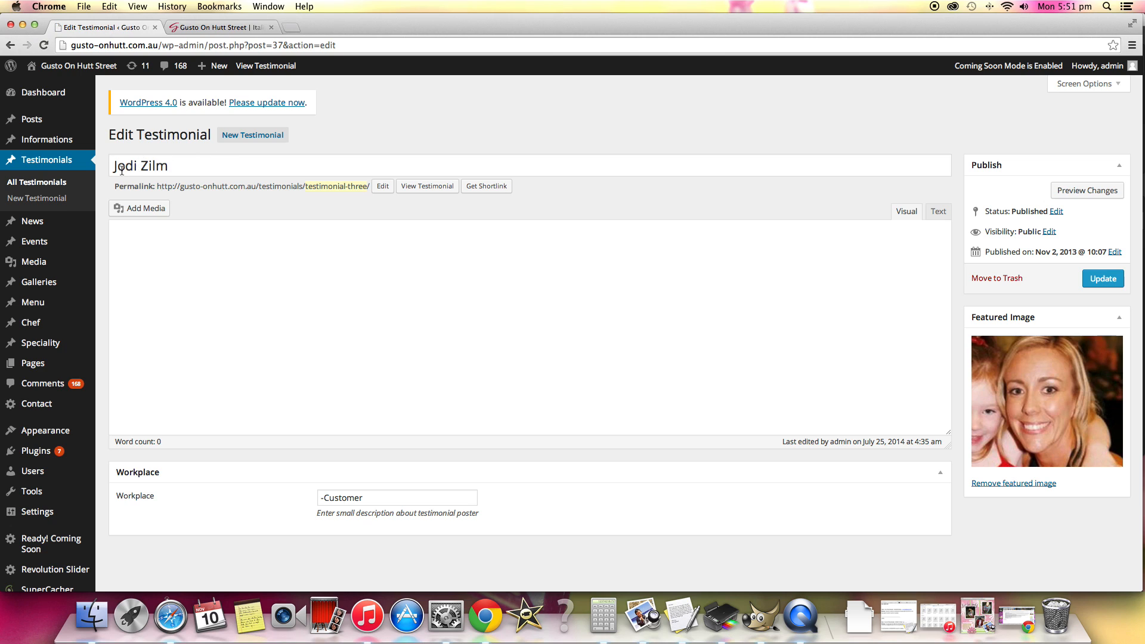
Examine the testimonial's customer name, body text, featured image and workplace description.
double_click(121, 171)
double_click(179, 170)
drag(114, 272, 429, 335)
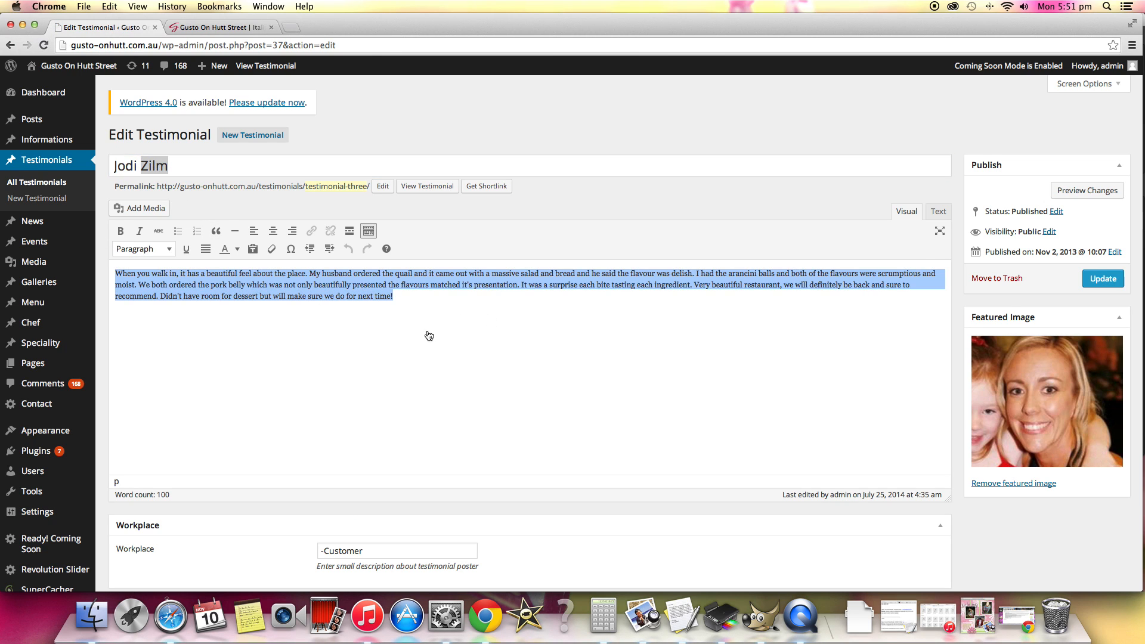
click(902, 368)
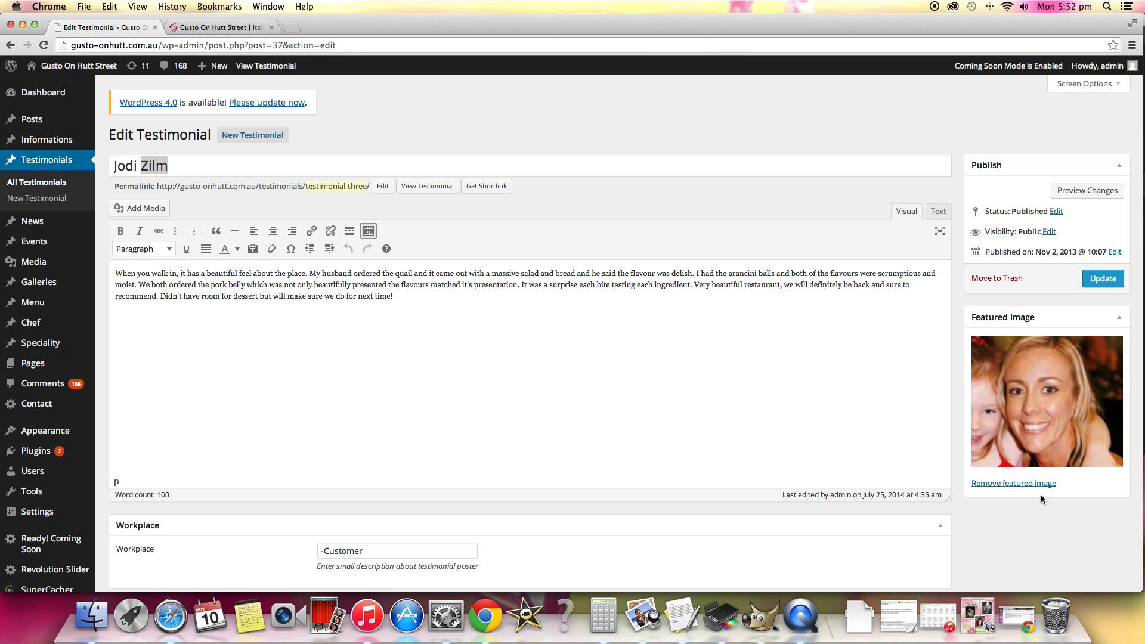
scroll(1040, 495, down, 2)
scroll(762, 322, up, 3)
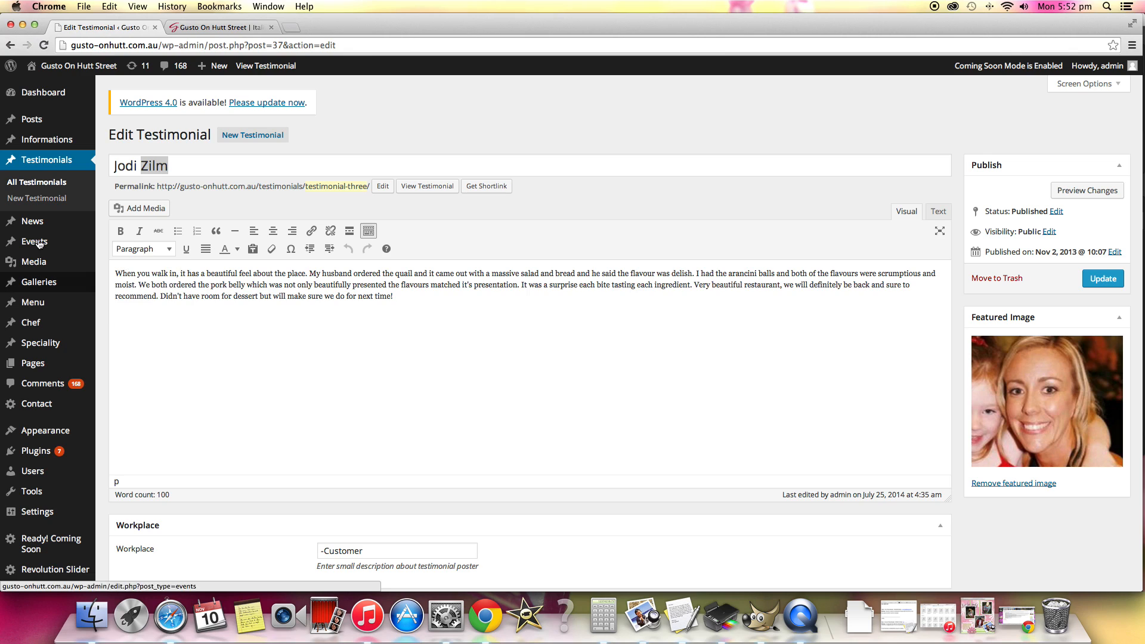
Open the Christmas Event from the events list for editing and examine its content.
click(124, 247)
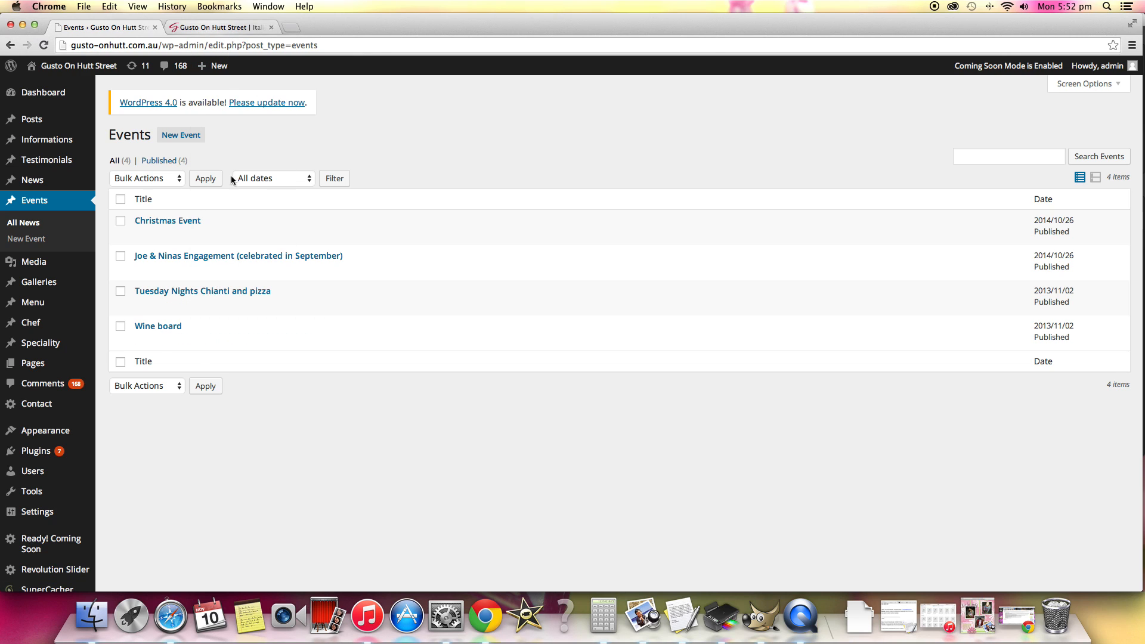
click(183, 223)
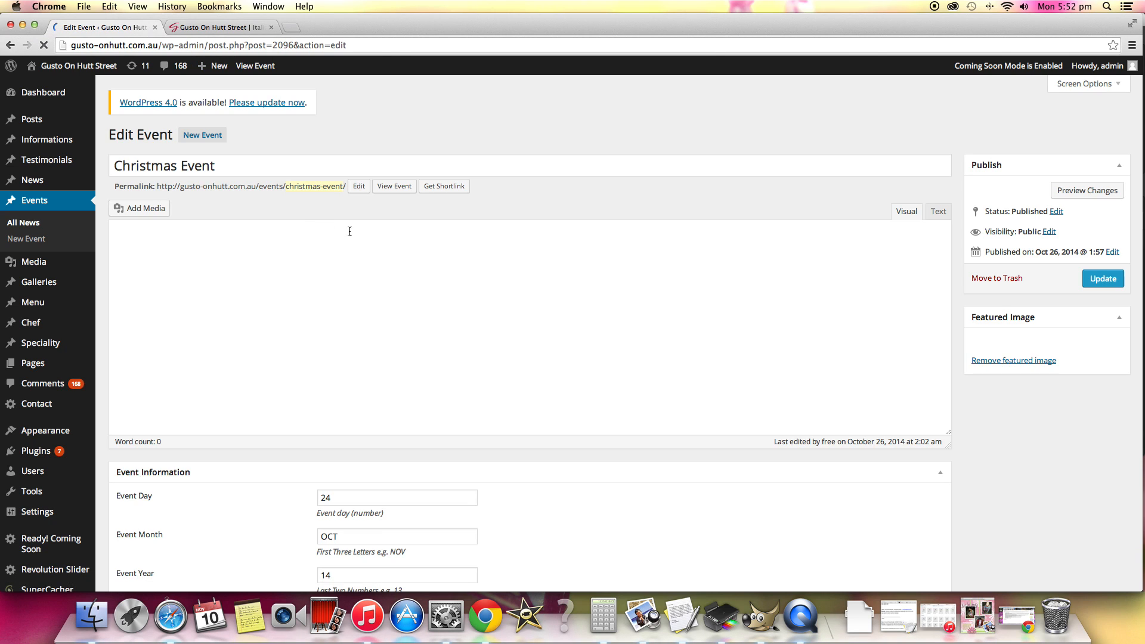
scroll(696, 359, down, 5)
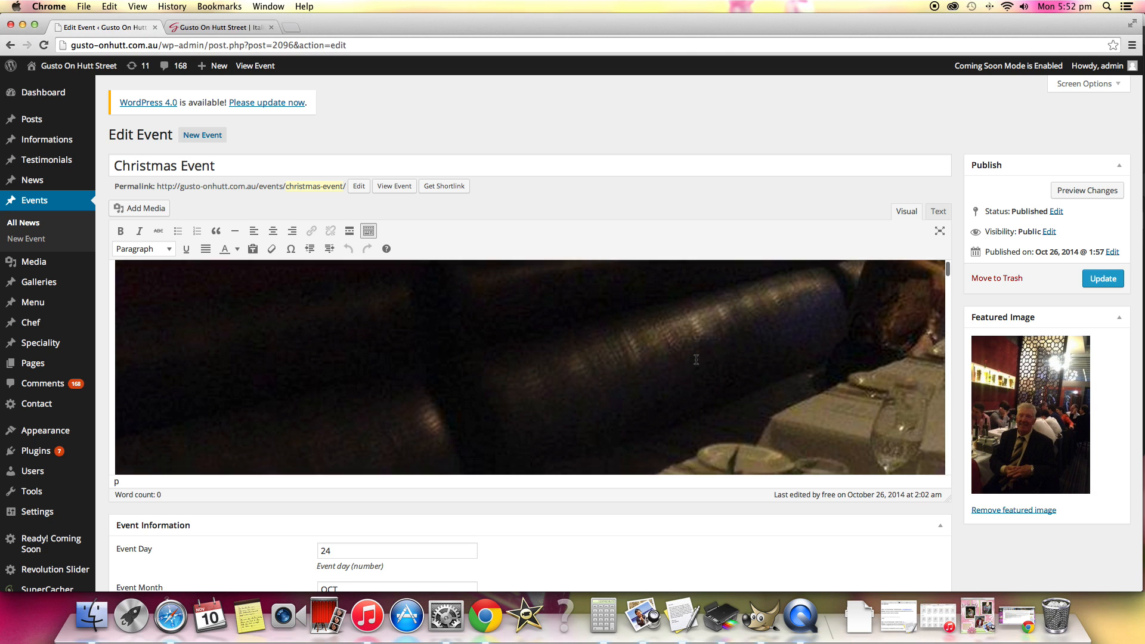
Examine the Christmas Event's embedded photos, its event day, month and year fields, and its featured image.
scroll(696, 360, down, 10)
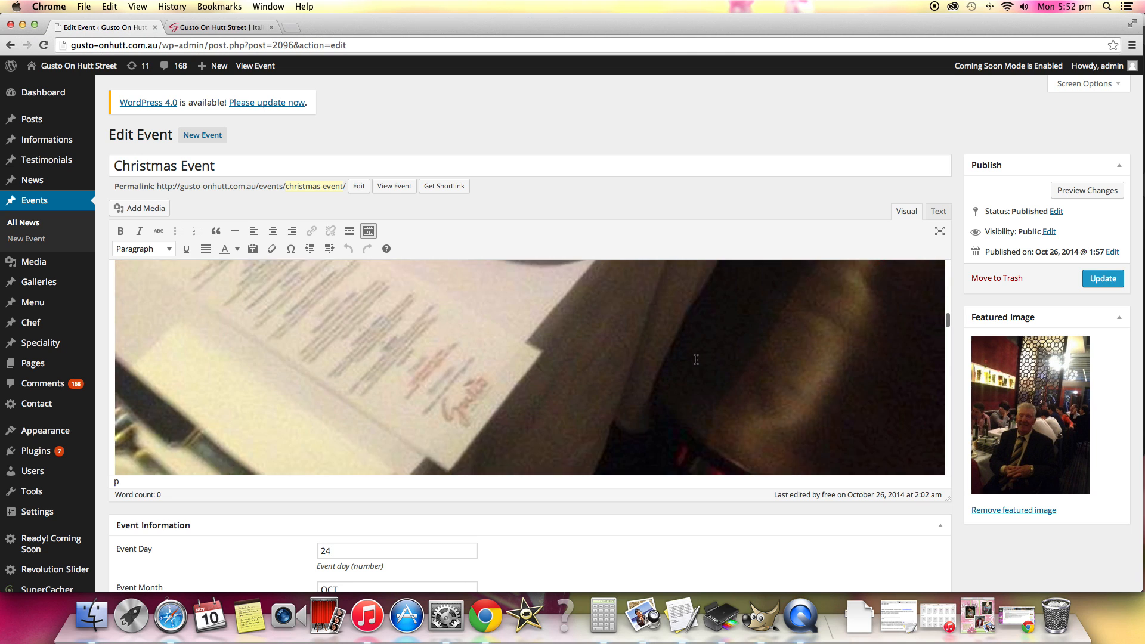
scroll(696, 359, down, 10)
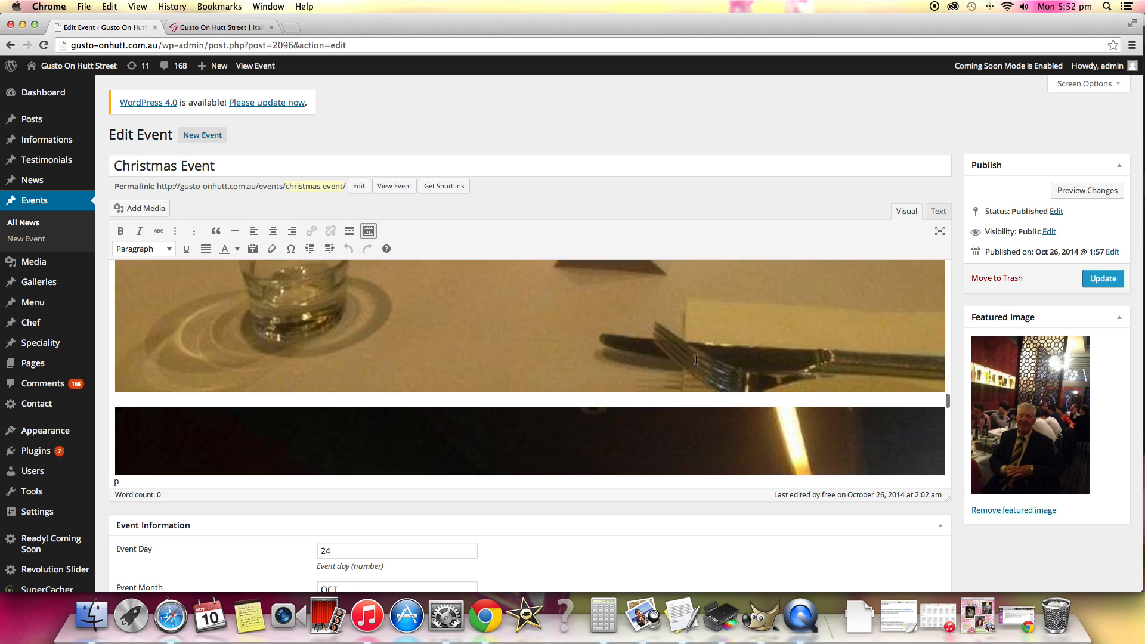
scroll(696, 359, down, 10)
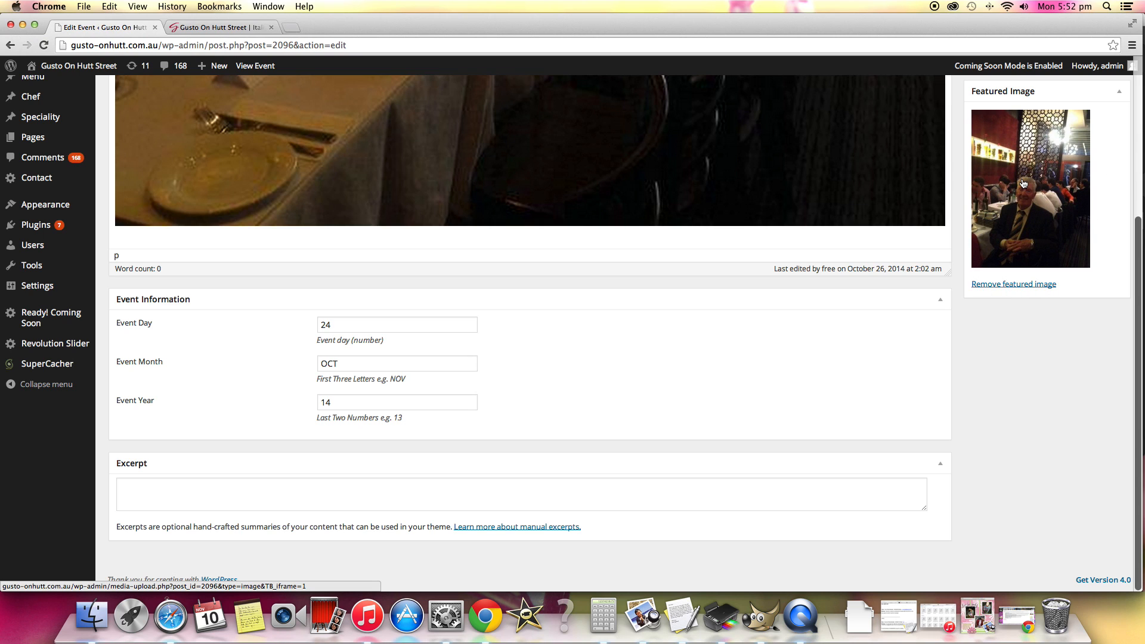
Open the live site's Events page and compare the Christmas Event's picture and date with its settings in the admin area.
click(236, 31)
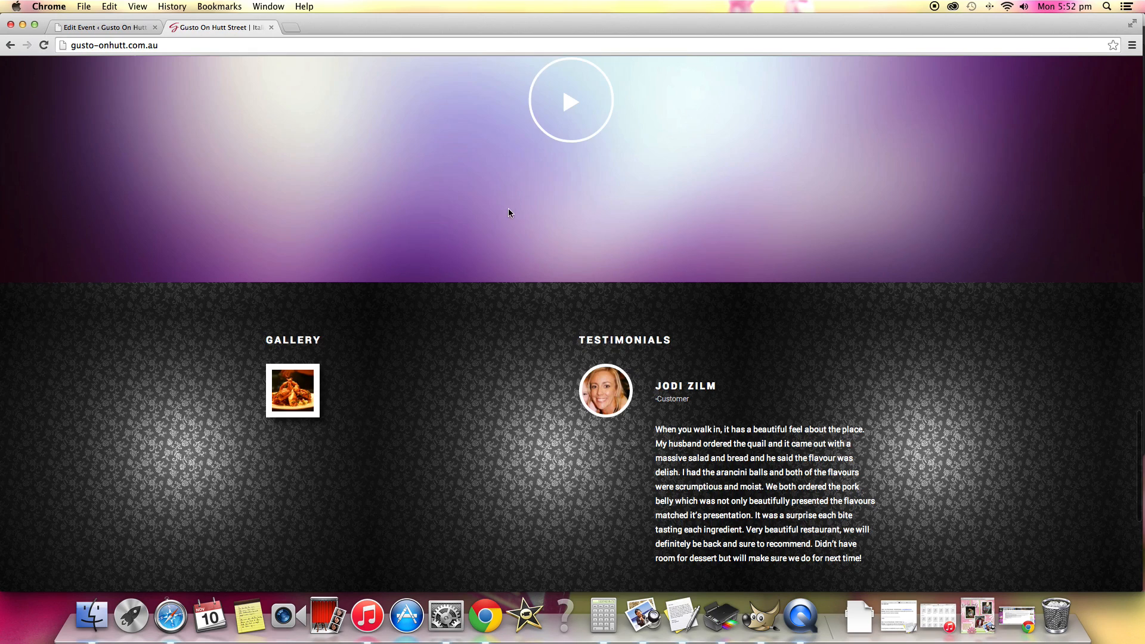
scroll(510, 208, up, 10)
scroll(513, 229, up, 8)
click(589, 422)
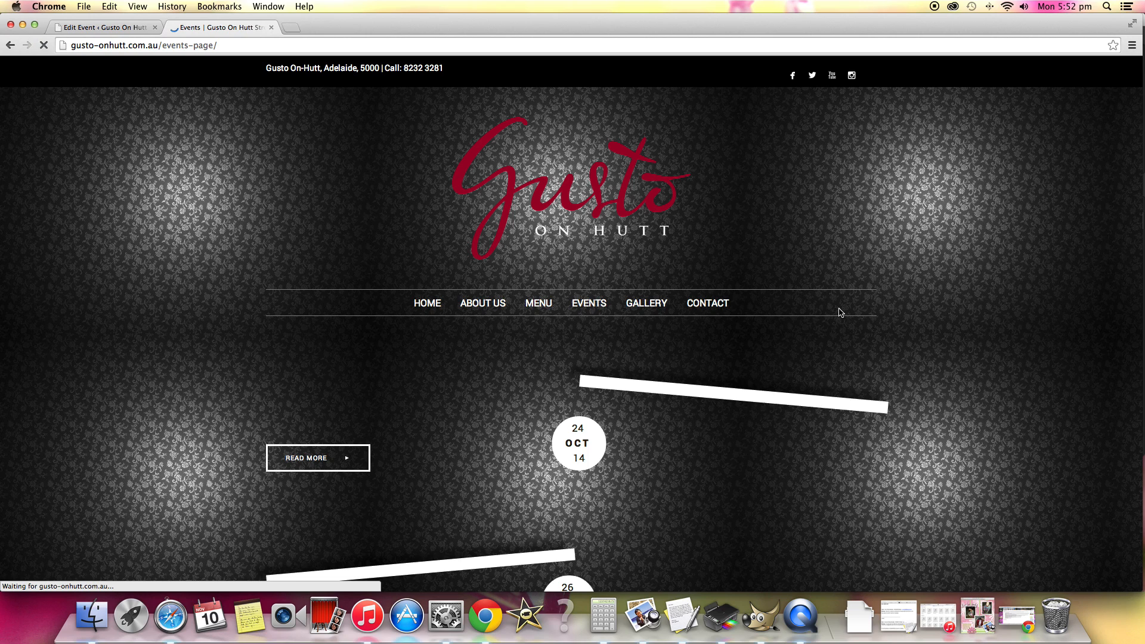
scroll(840, 313, down, 5)
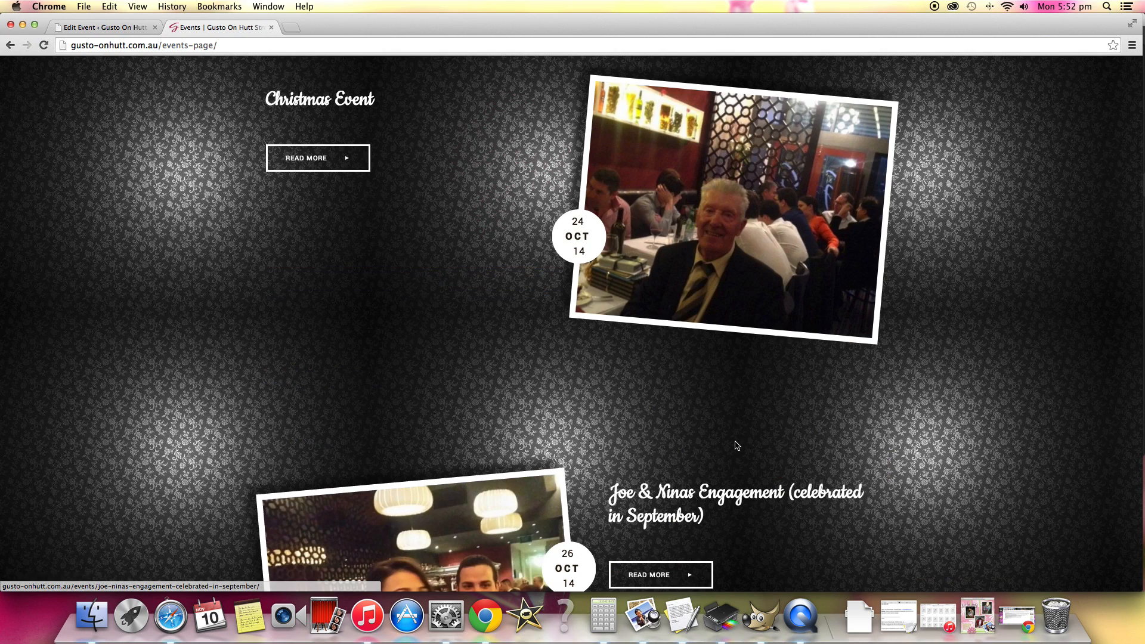
scroll(703, 181, down, 1)
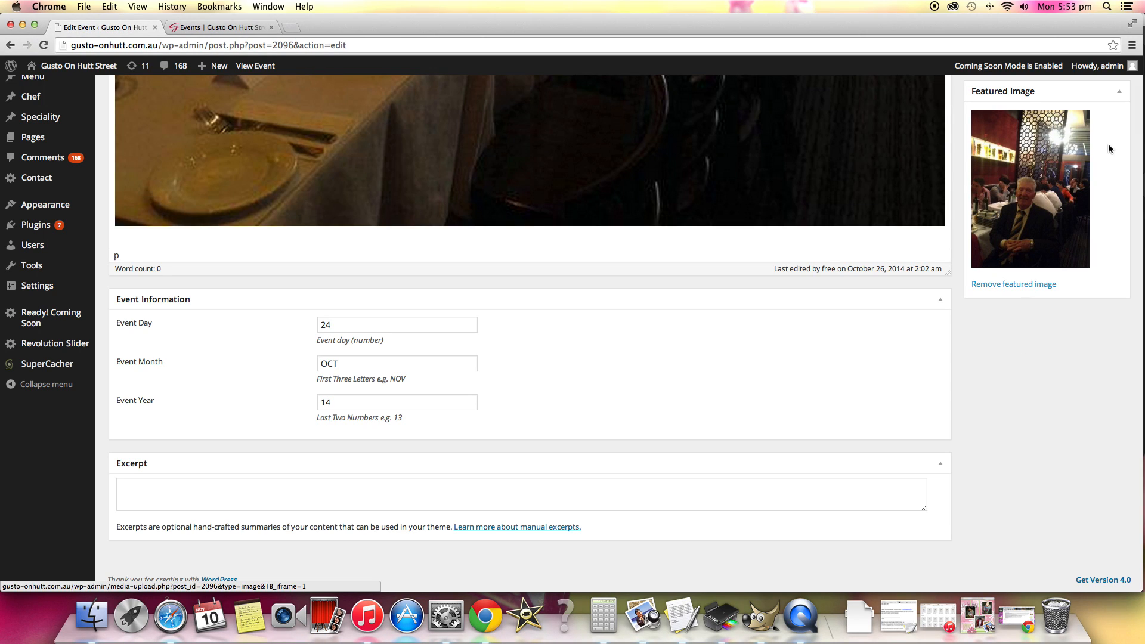
Return to the live Events page and look through the other listed events below the Christmas Event.
click(217, 28)
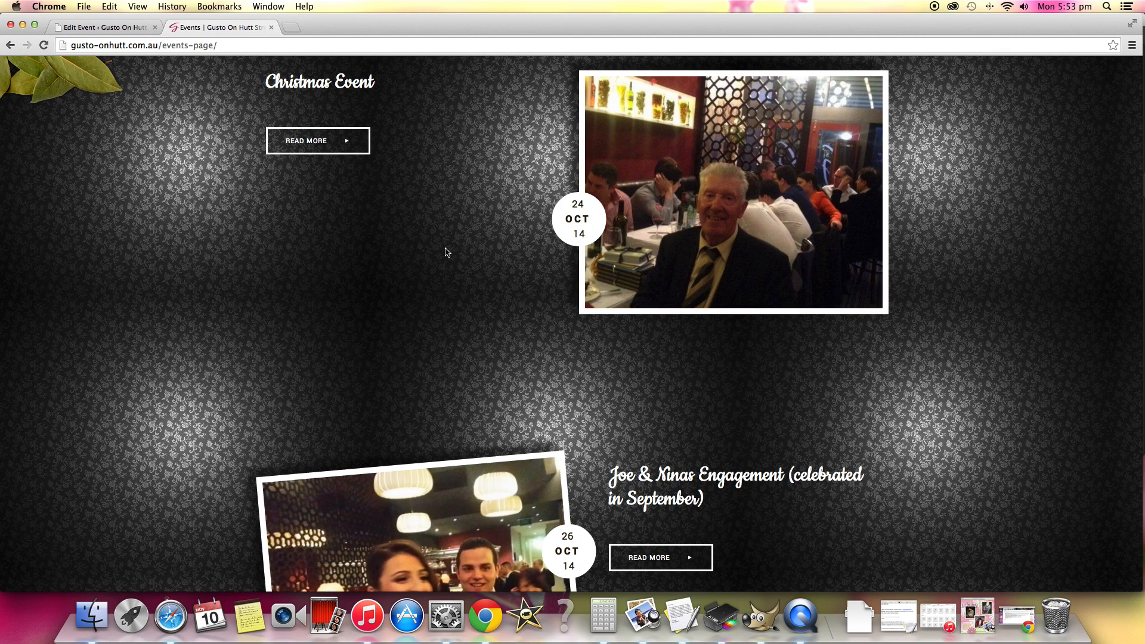
scroll(447, 257, down, 2)
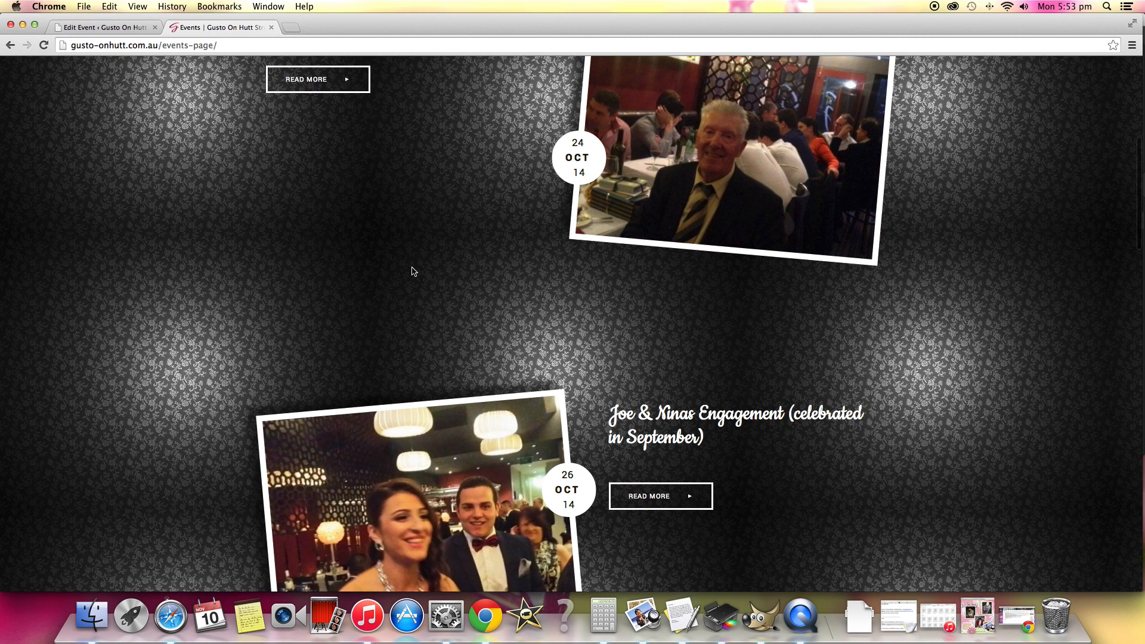
scroll(413, 271, down, 10)
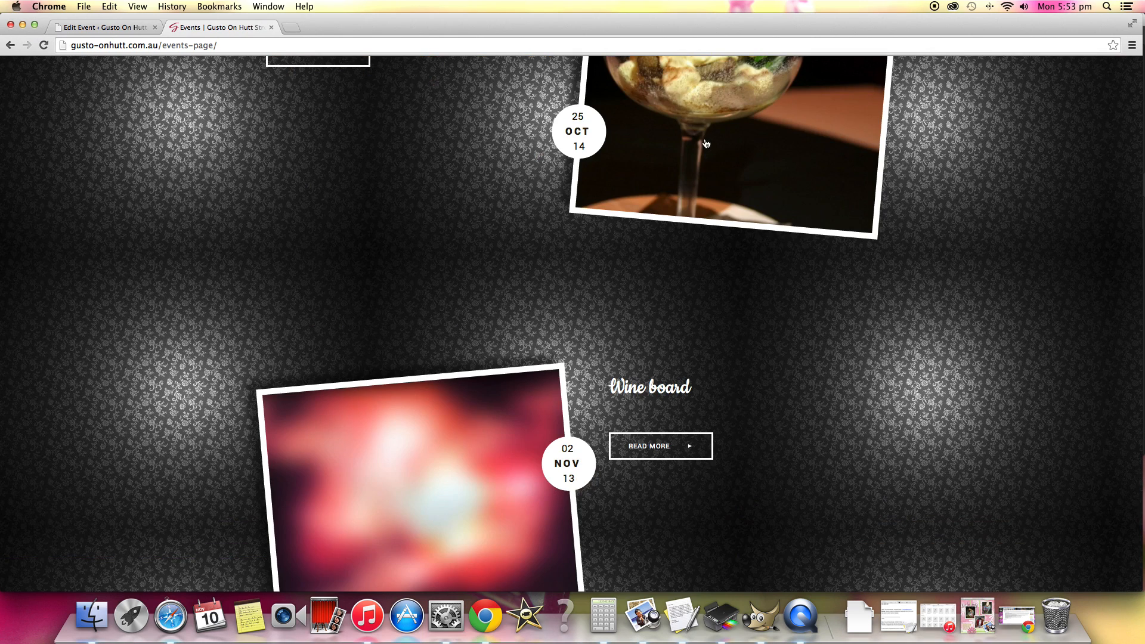
scroll(672, 498, up, 5)
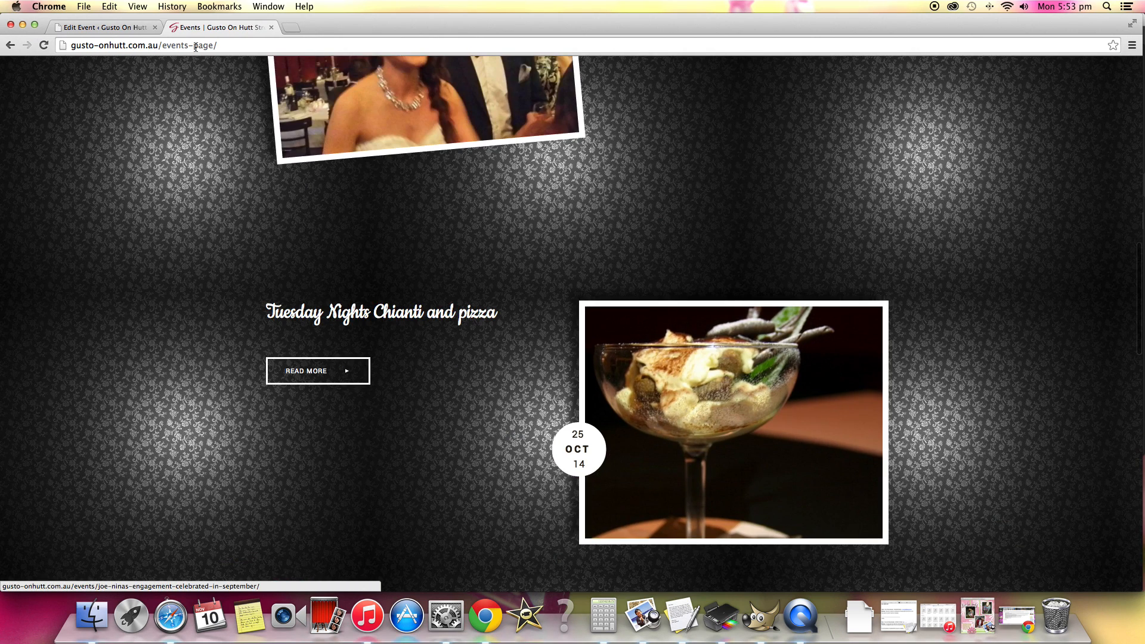
Add the lines "hey this our new event page!!!!" and "yay!" above the first image of the Christmas Event and update it.
click(92, 33)
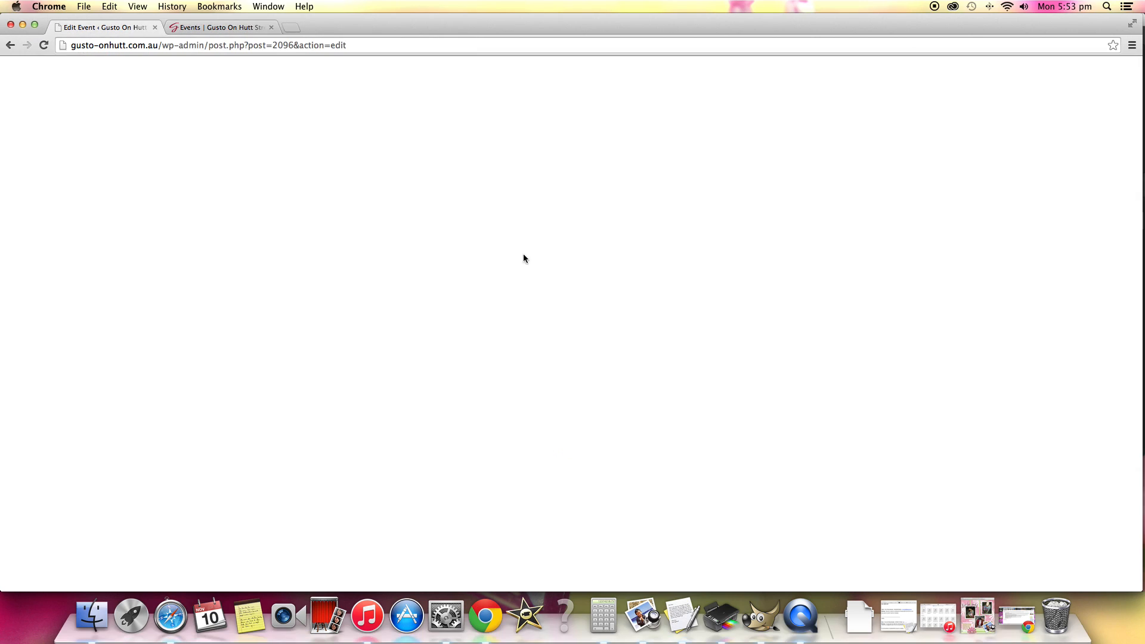
scroll(358, 186, up, 10)
scroll(431, 225, up, 10)
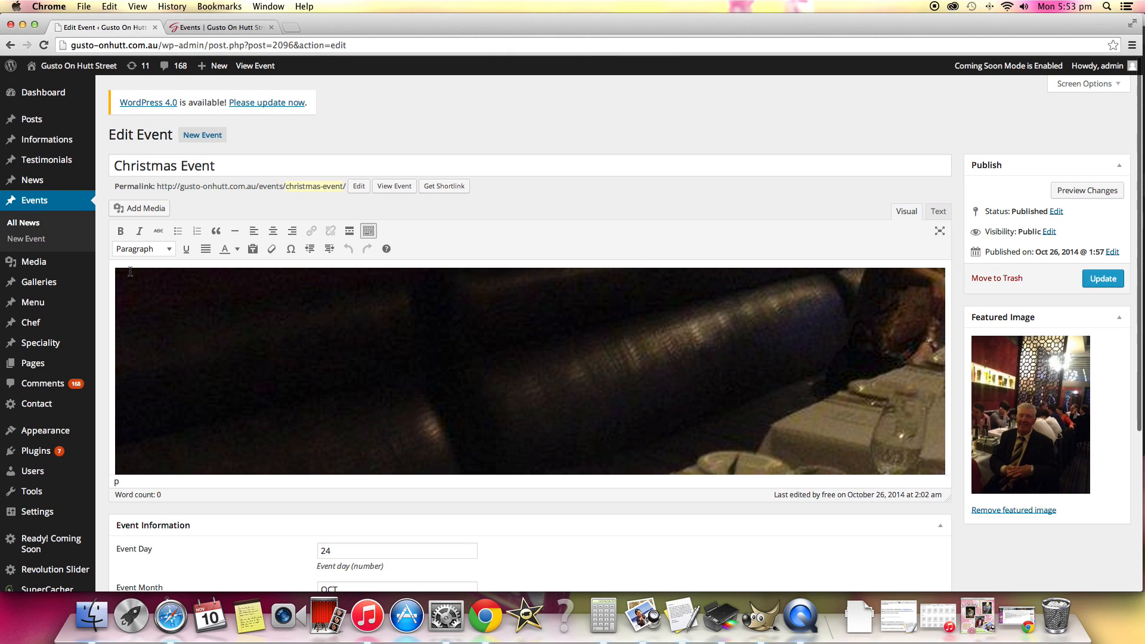
click(117, 272)
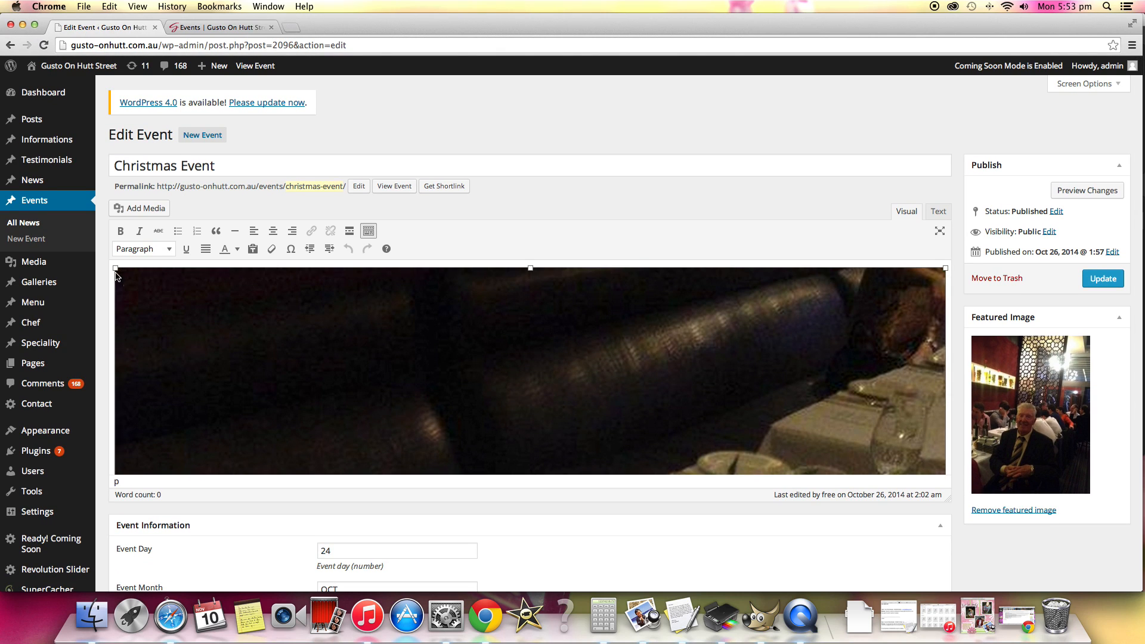
text(hw)
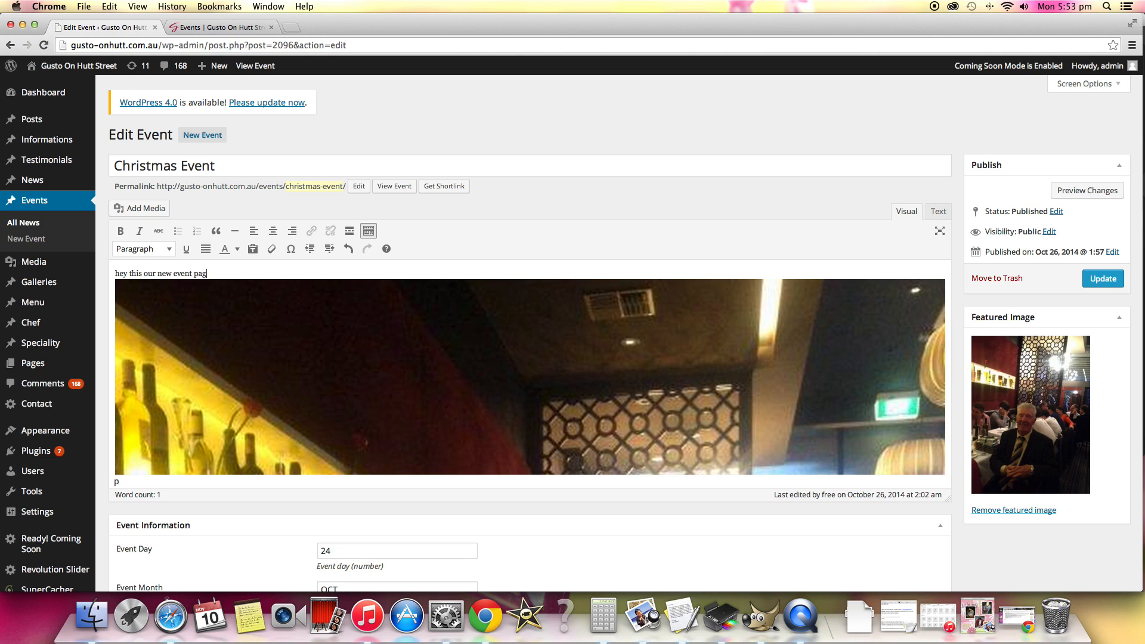
text(!)
key(Return)
key(Return)
text(yay!)
key(Return)
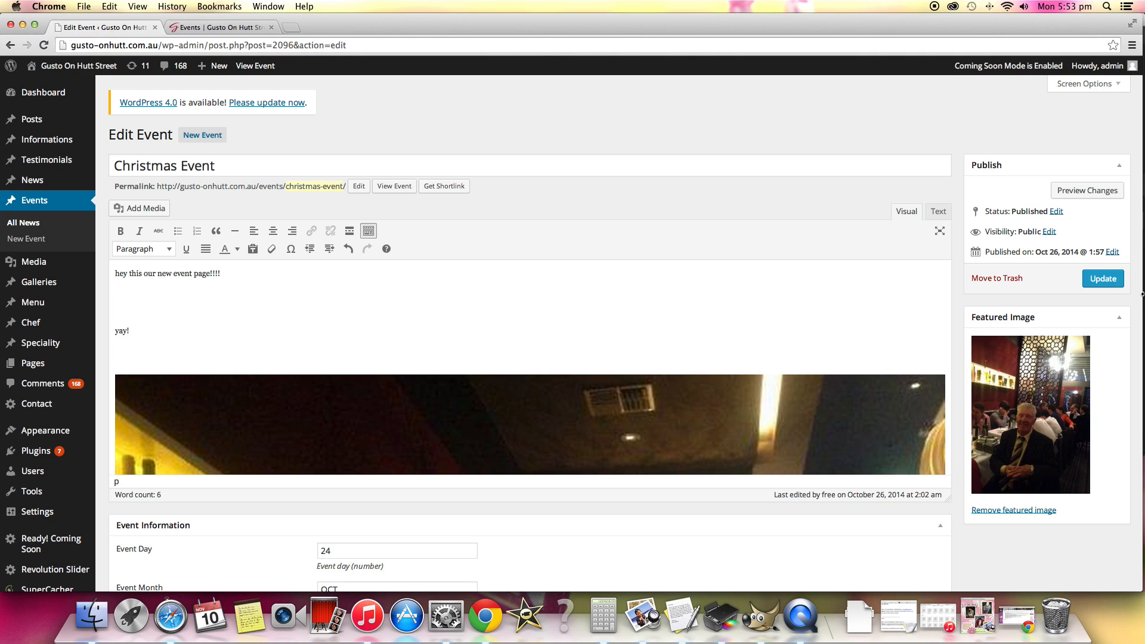
click(1101, 285)
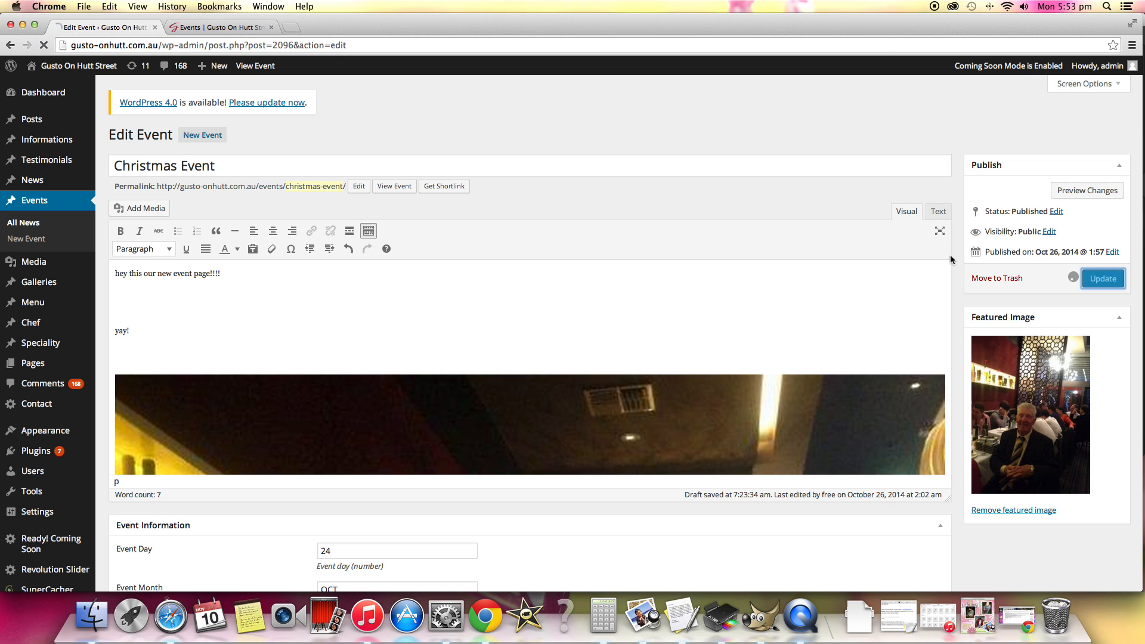
Open the Christmas Event from the live Events page and check its added text, photos and comments section.
click(230, 27)
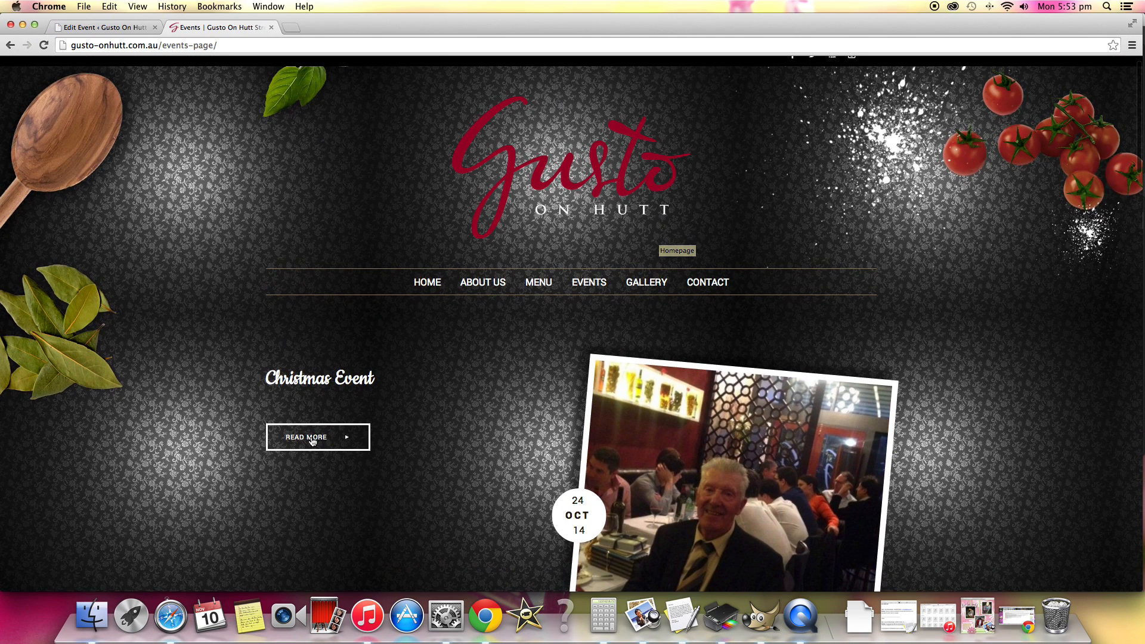
click(311, 440)
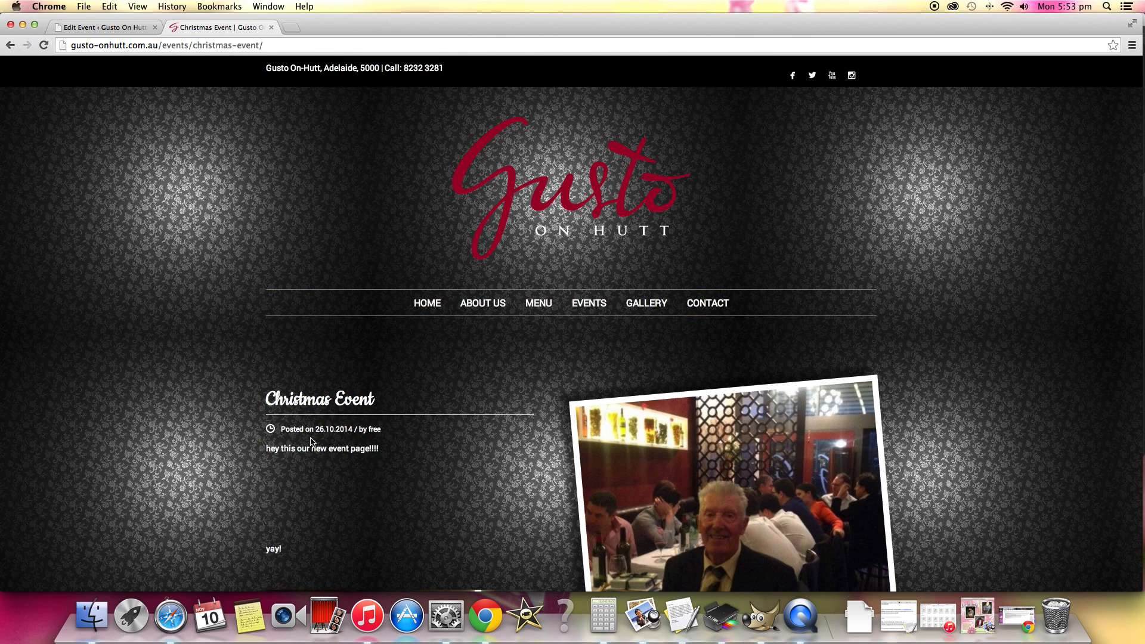
scroll(287, 531, down, 3)
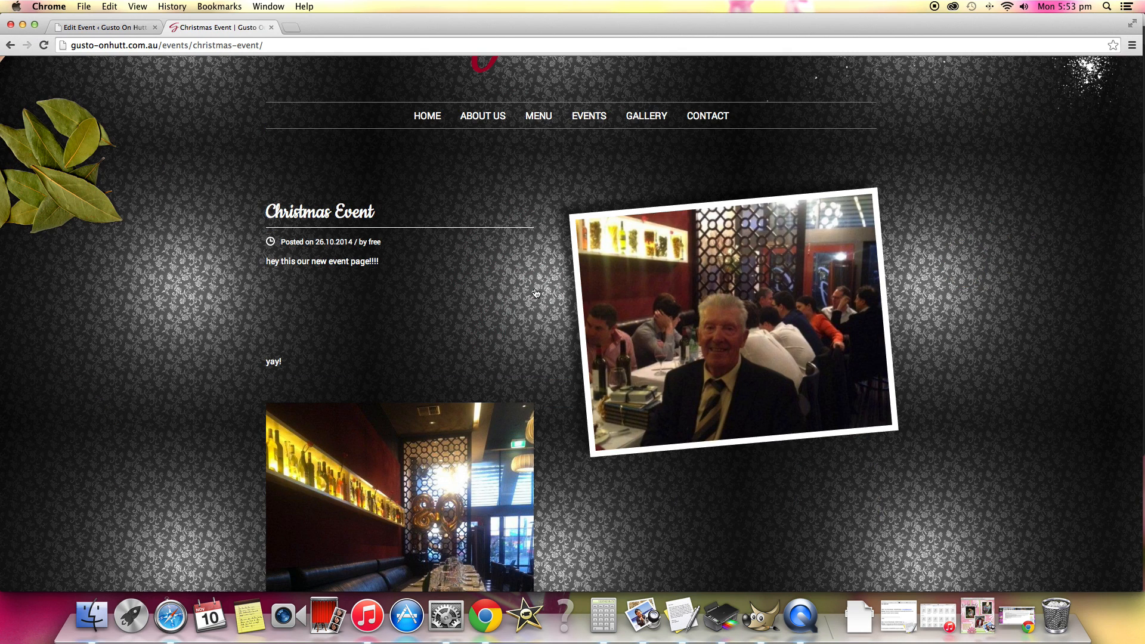
scroll(546, 337, down, 1)
scroll(546, 337, down, 10)
scroll(514, 310, down, 6)
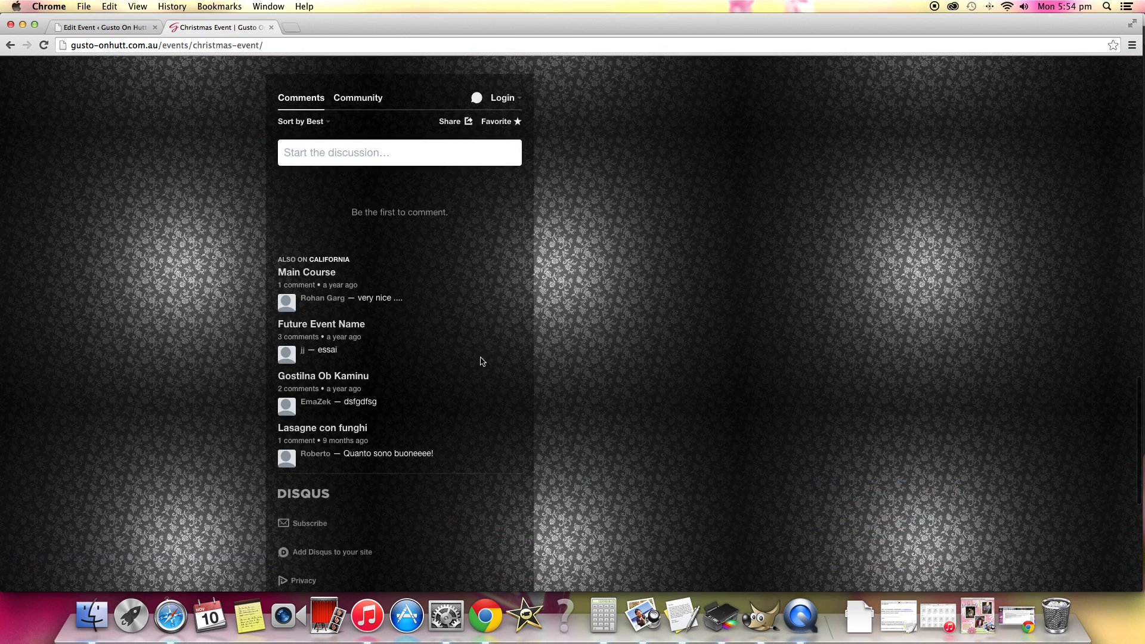
Delete the added text lines above the first image in the Christmas Event's content and update the event.
key(ctrl+shift+Tab)
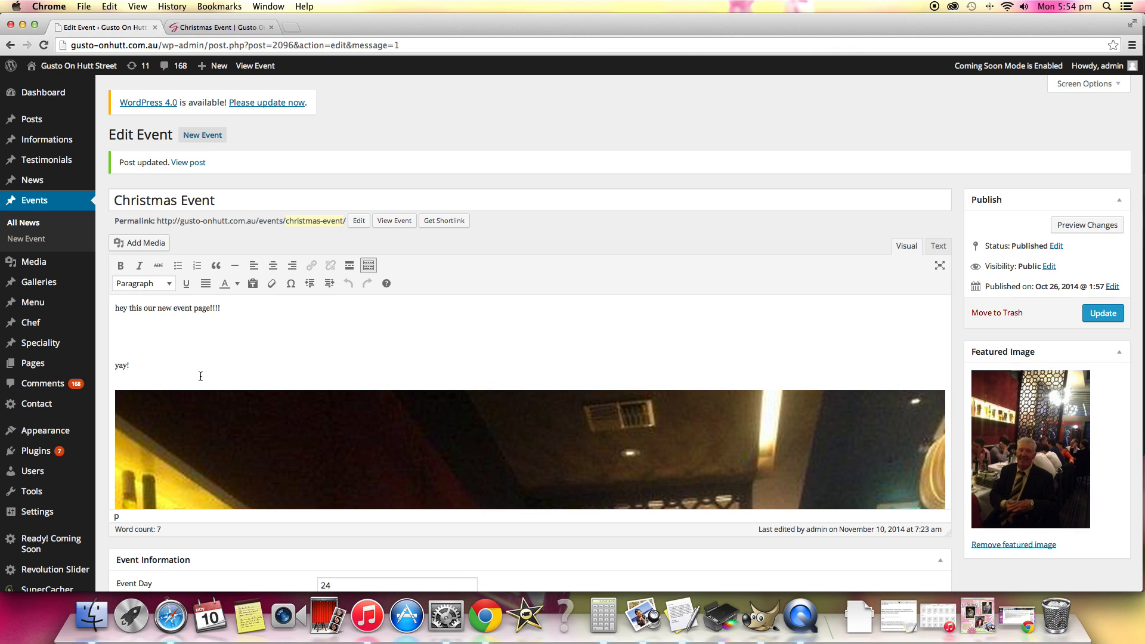
key(super+a)
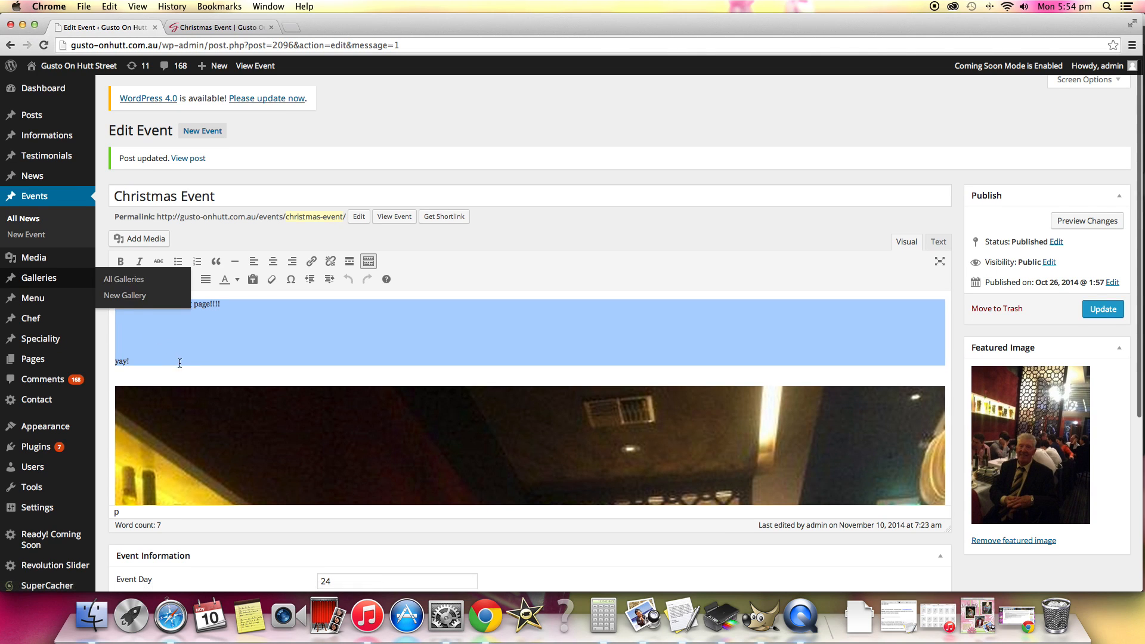
key(BackSpace)
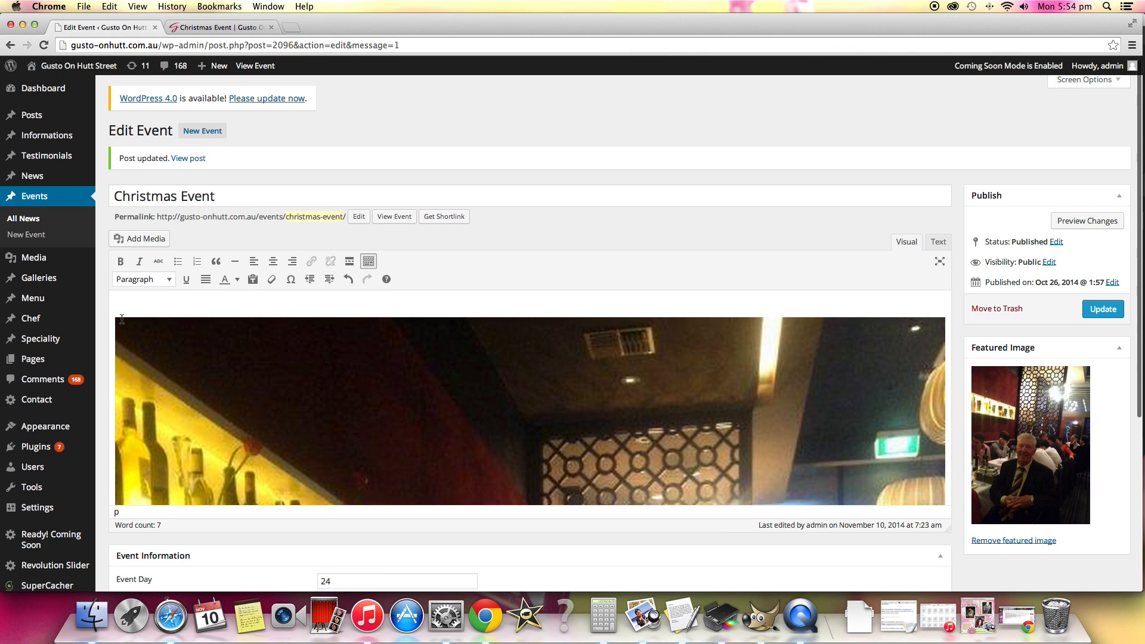
click(1125, 314)
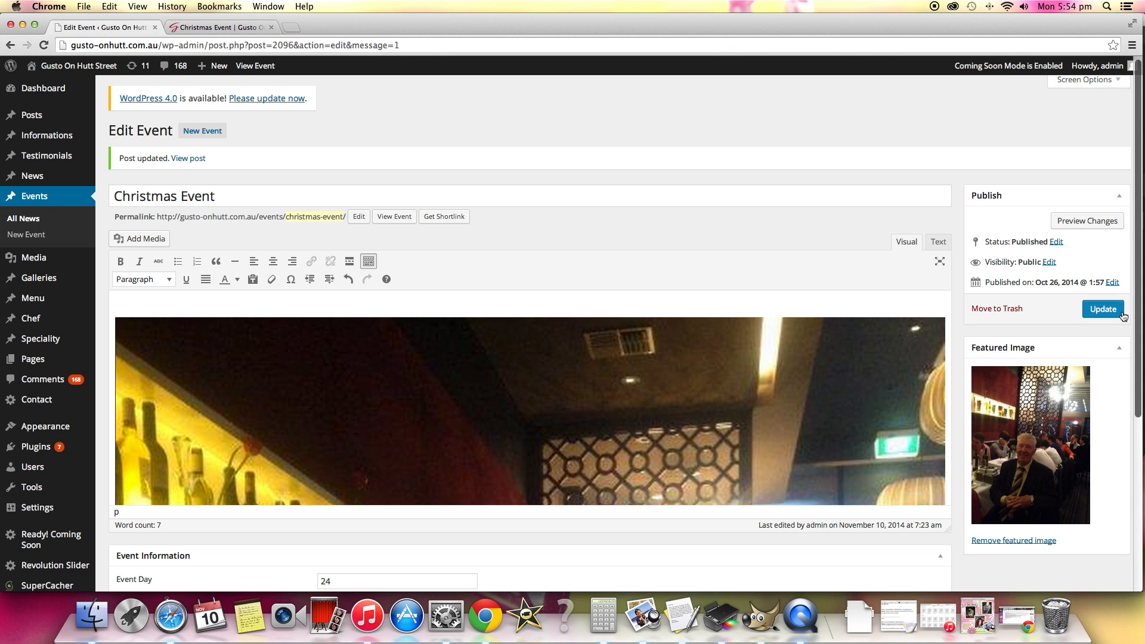
Review the live Christmas Event page again, from its heading and photos down to the footer.
click(241, 31)
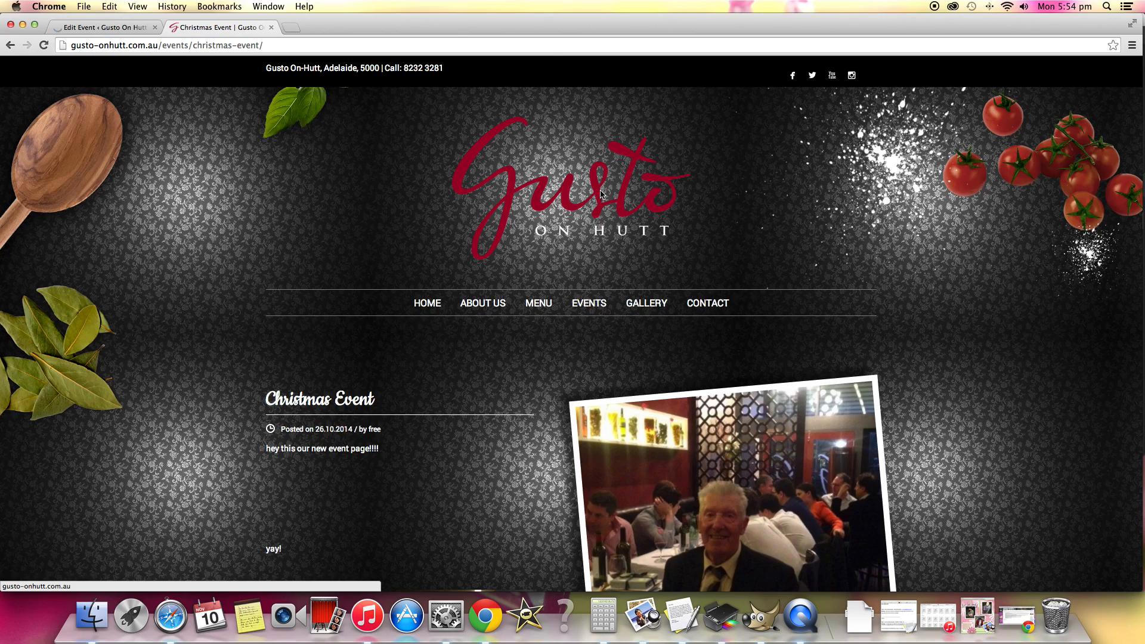
scroll(604, 188, down, 5)
scroll(601, 194, down, 10)
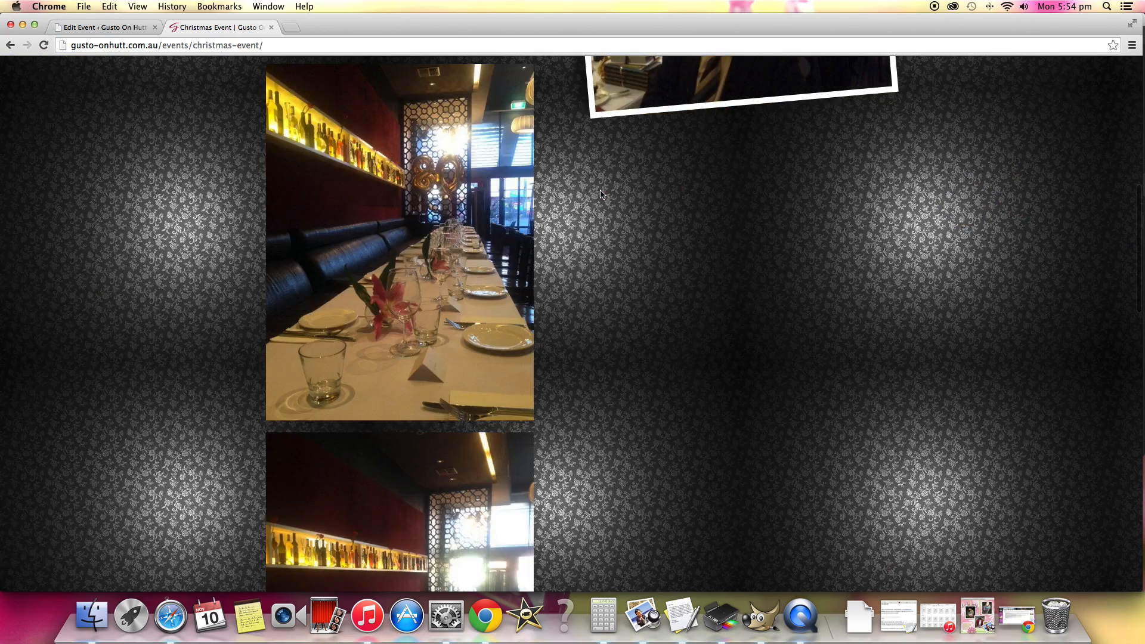
scroll(600, 194, down, 7)
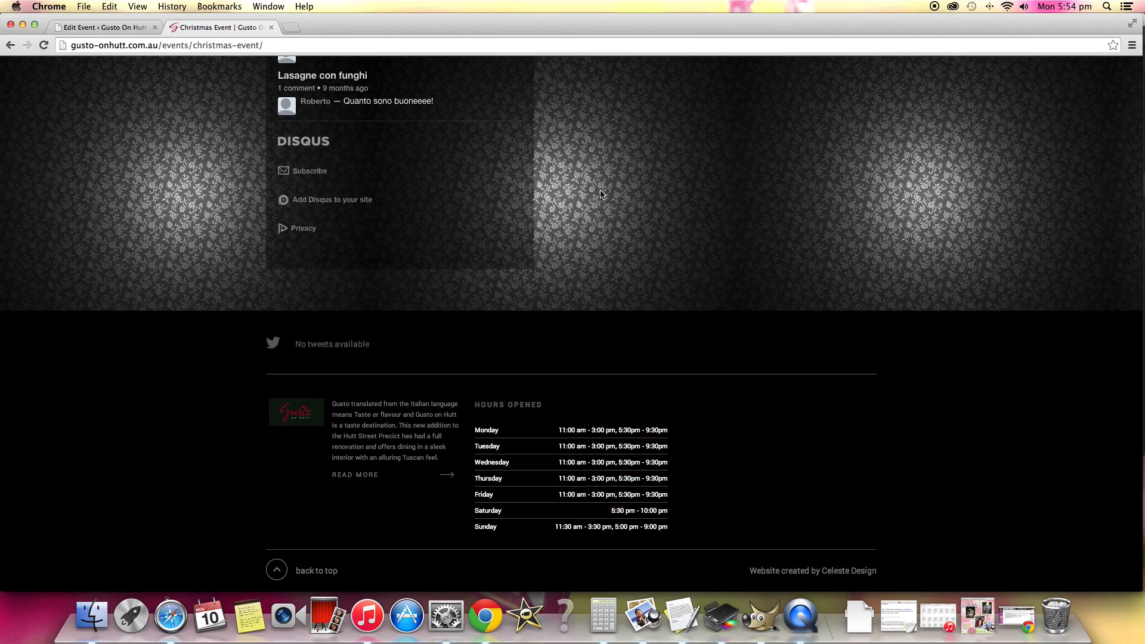
scroll(600, 194, up, 12)
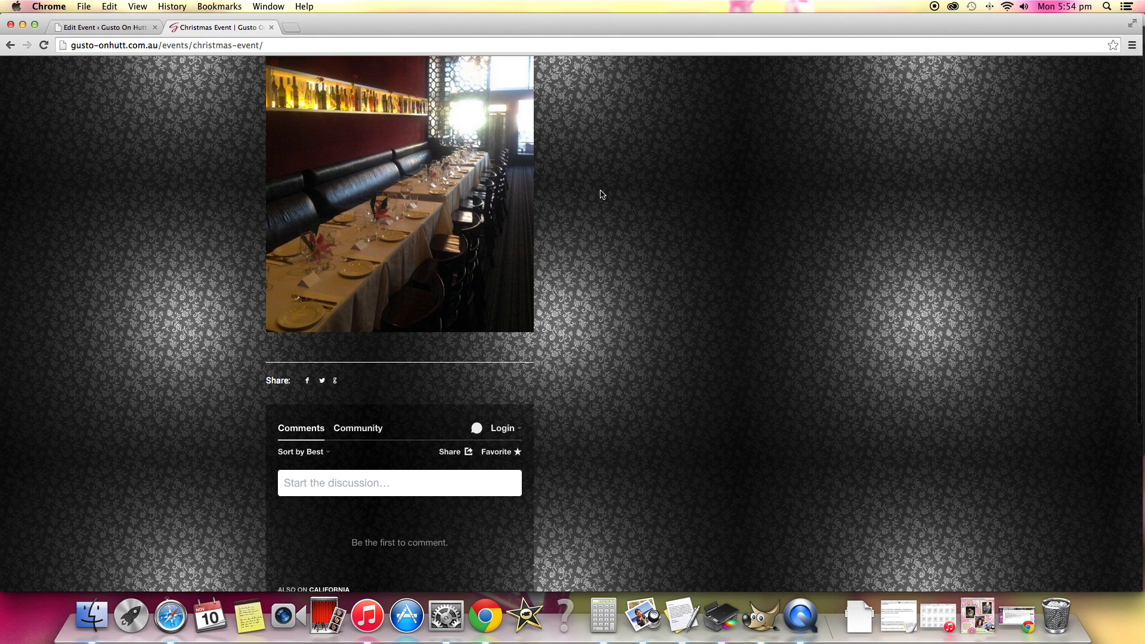
Return to the admin area and open Our Delicious Gallery from the galleries list for editing.
click(102, 29)
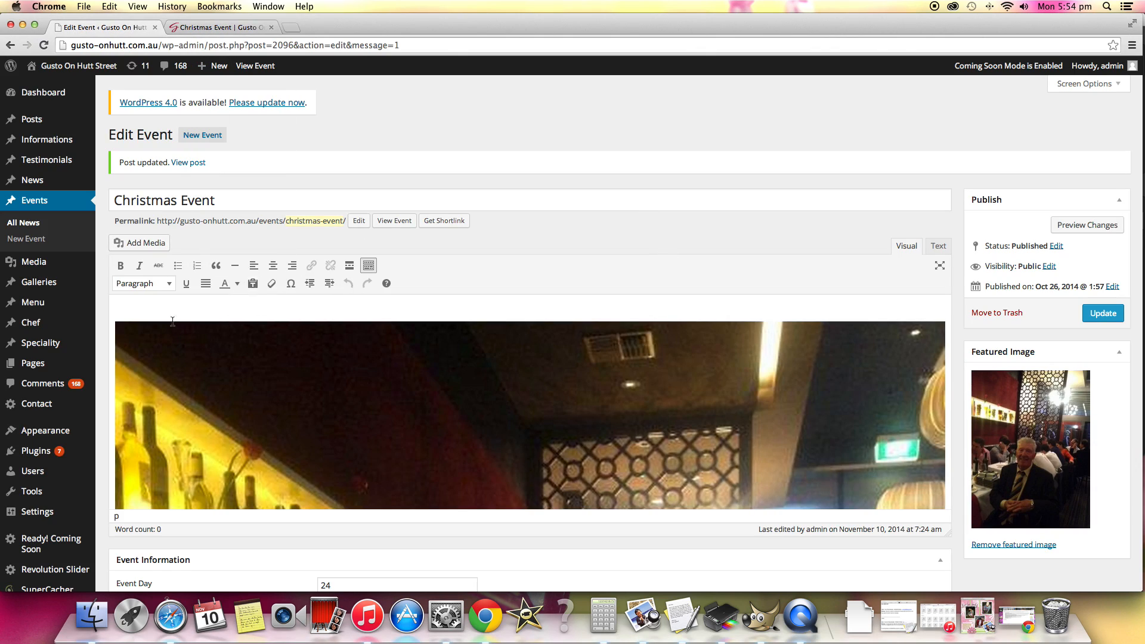
click(39, 281)
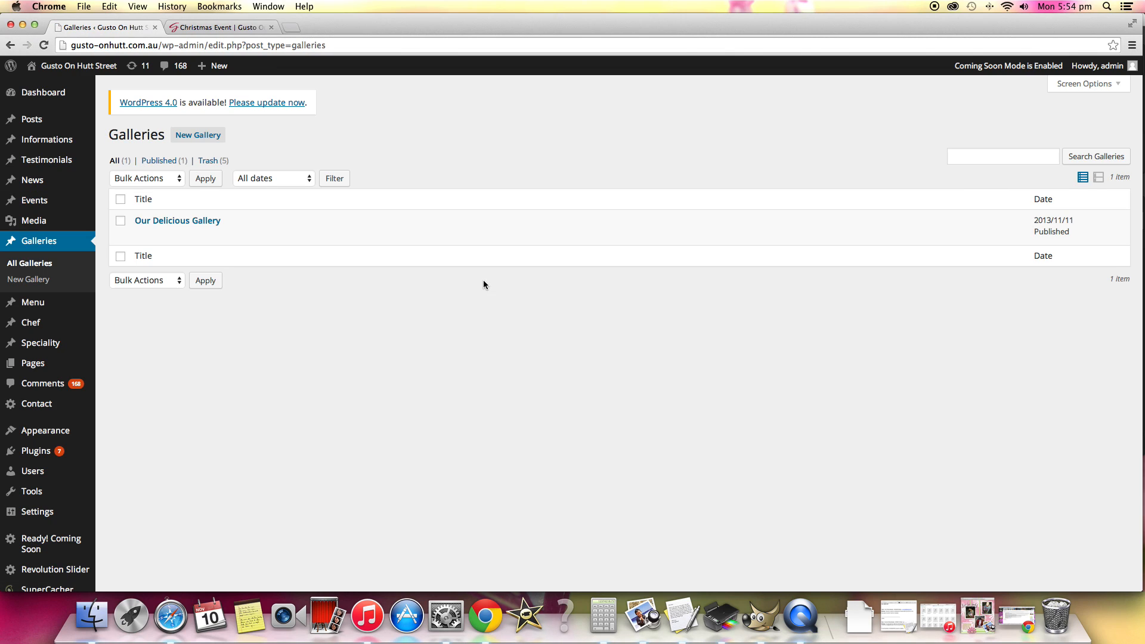
click(209, 221)
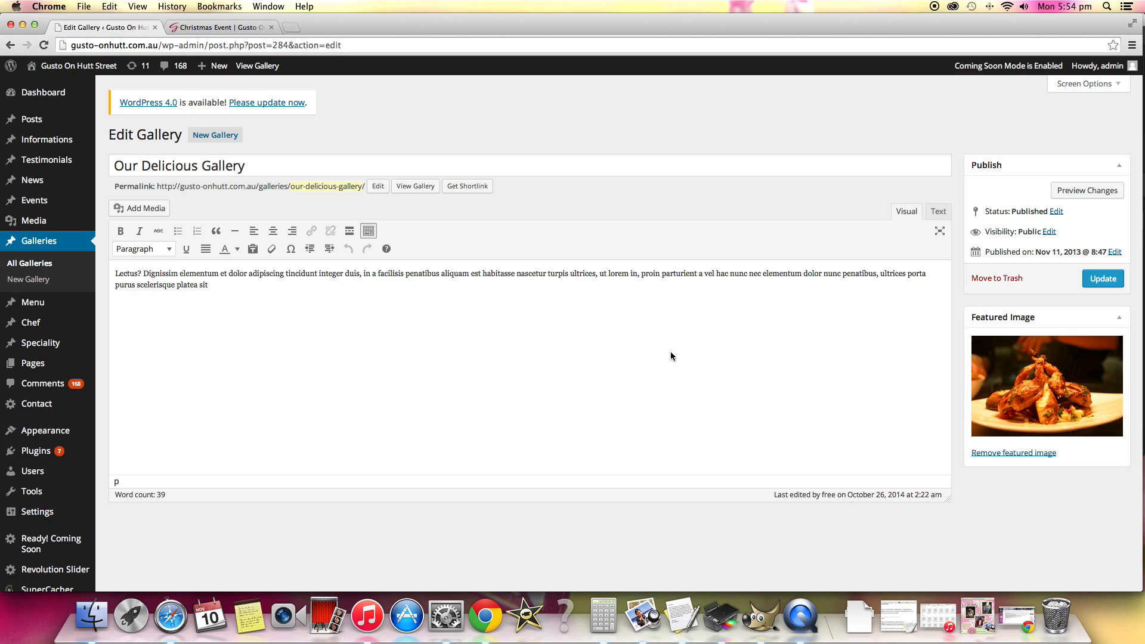
Replace the gallery's placeholder text with "Our delicious meals, take a look!" and update the gallery.
scroll(388, 302, down, 1)
drag(260, 267, 82, 232)
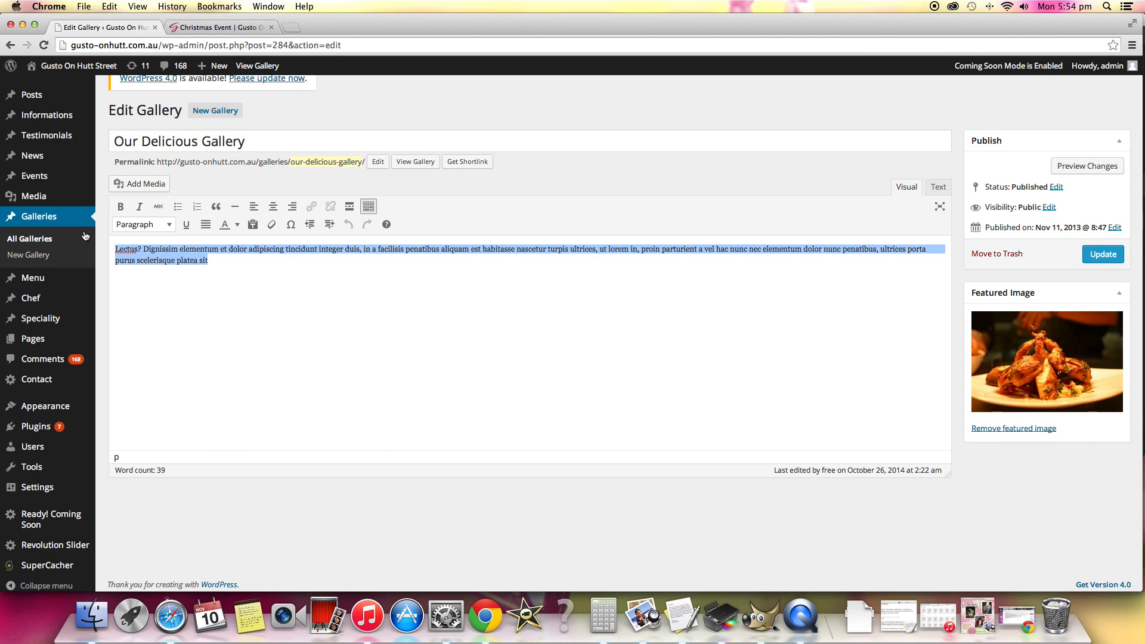
text(O)
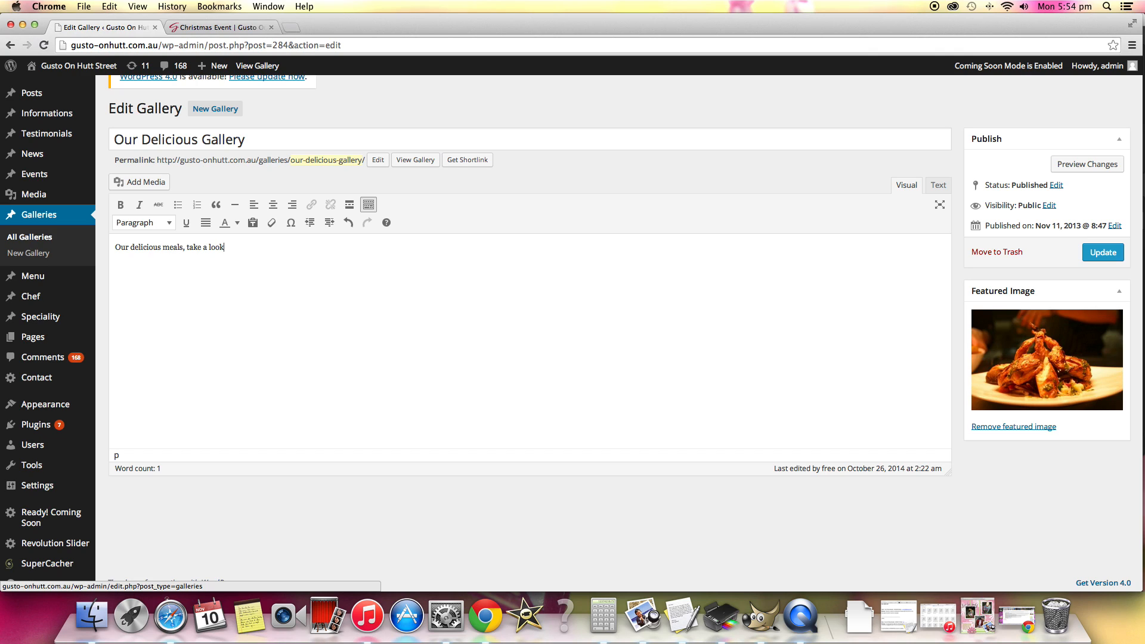
click(1112, 254)
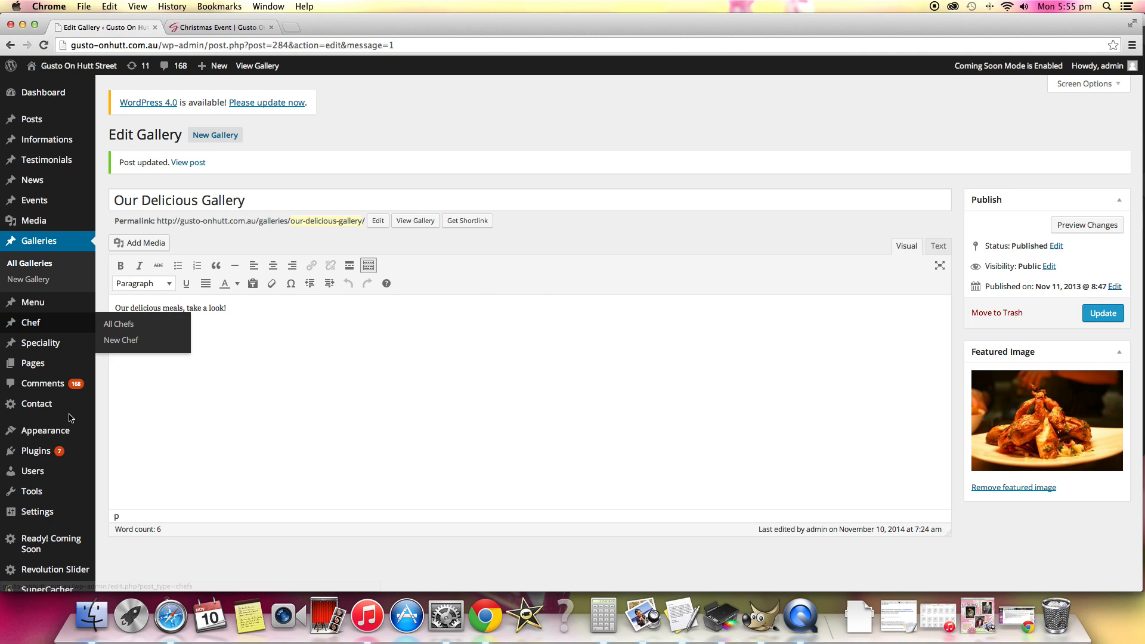
scroll(71, 420, down, 1)
mouse_move(71, 419)
scroll(70, 421, down, 1)
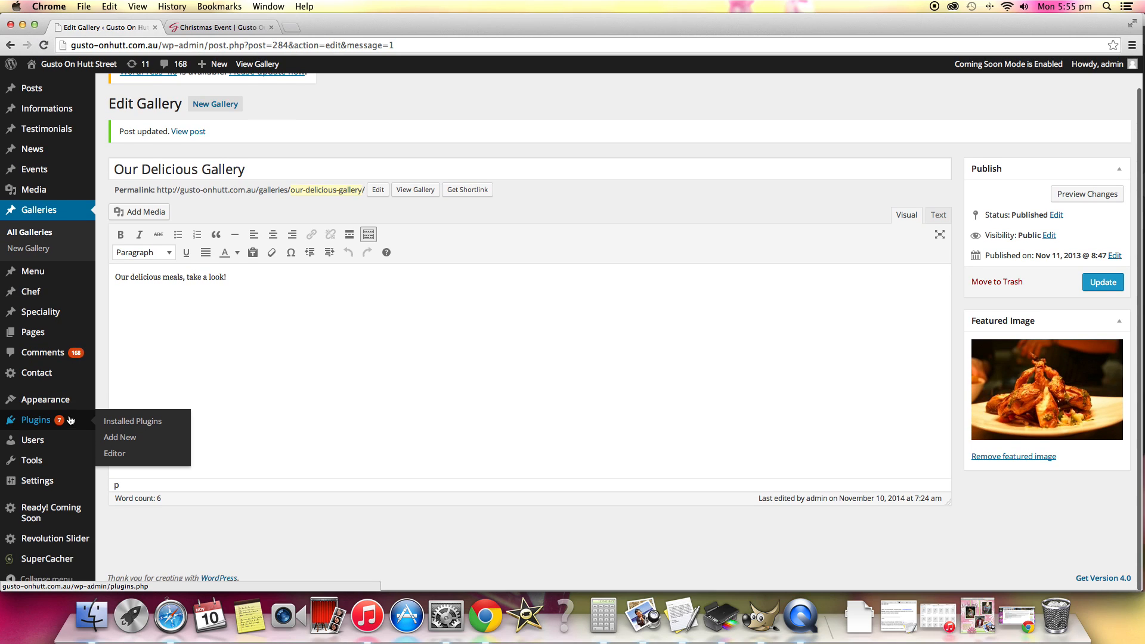
scroll(71, 523, down, 1)
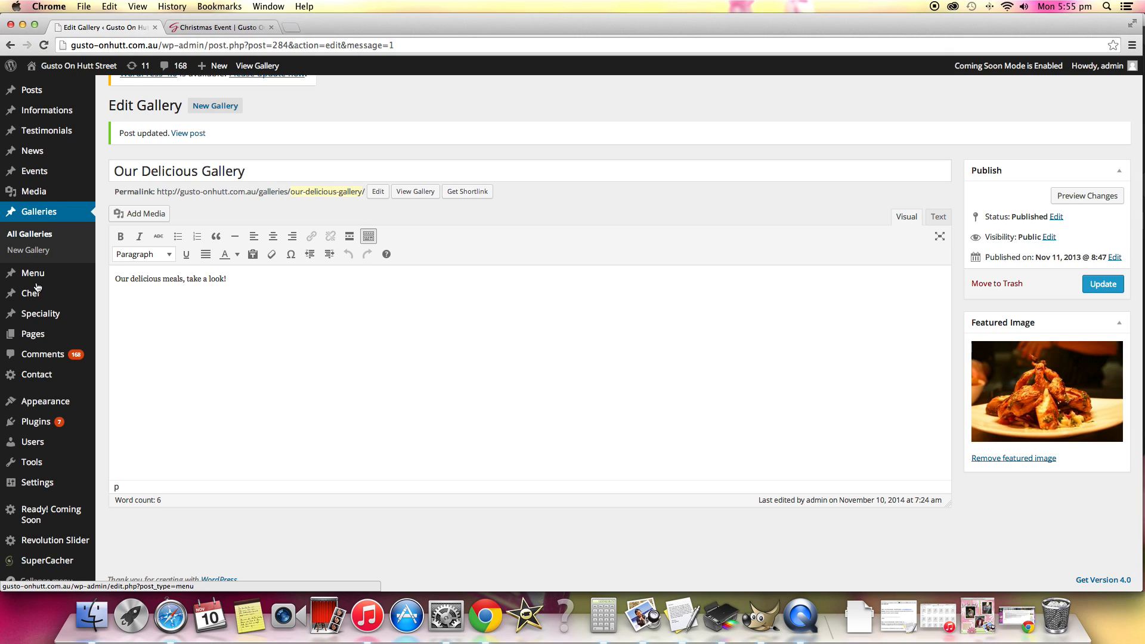
mouse_move(37, 287)
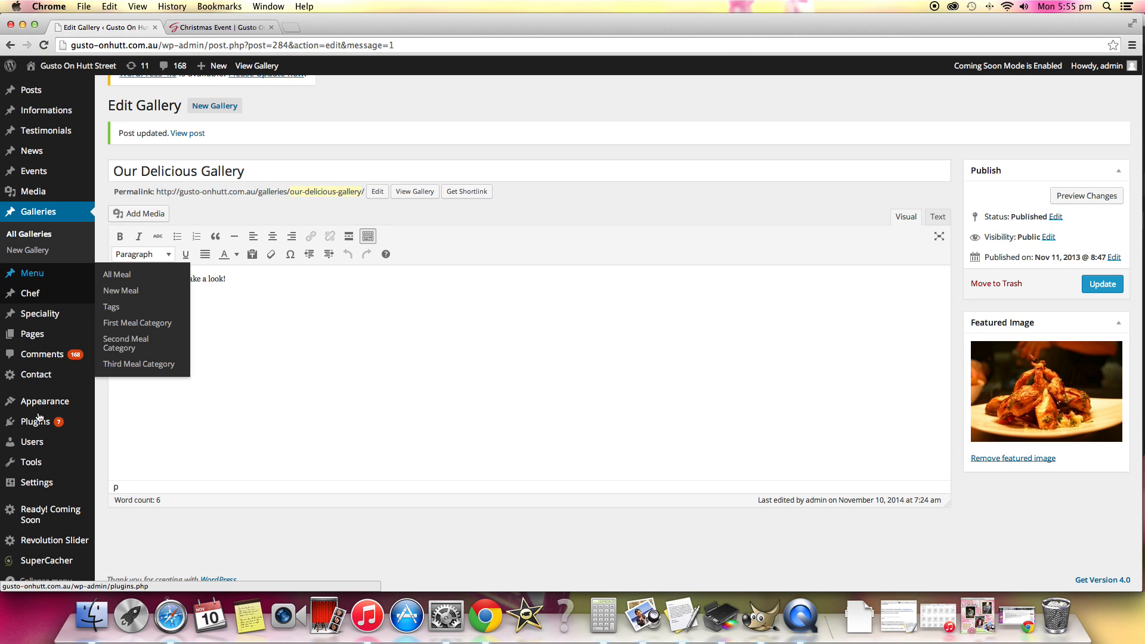
scroll(57, 512, up, 1)
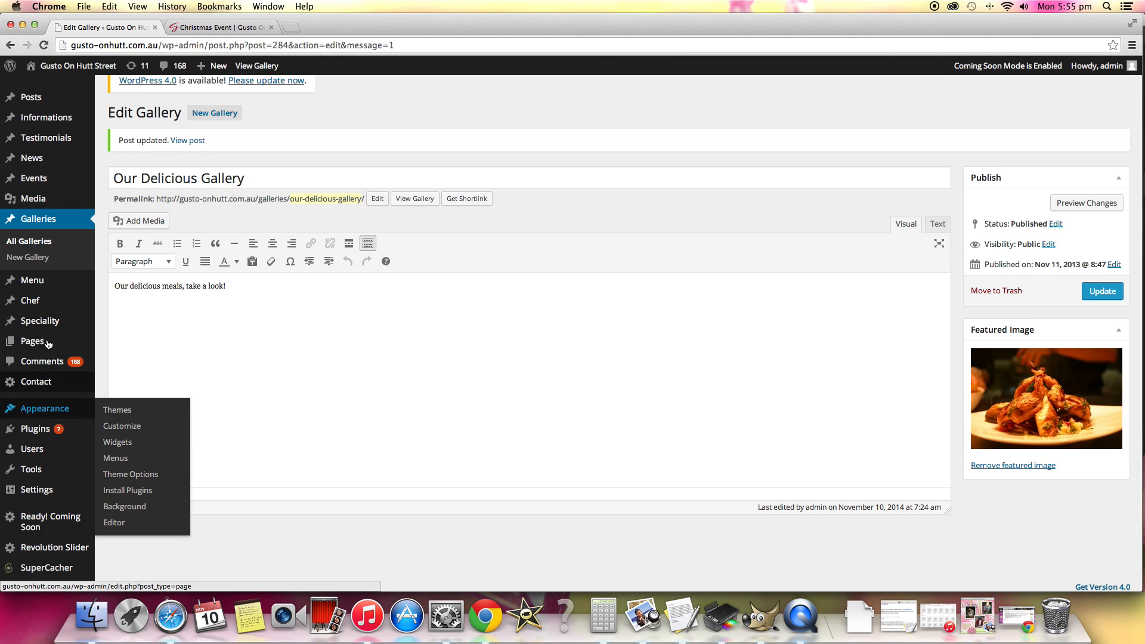
scroll(47, 342, down, 1)
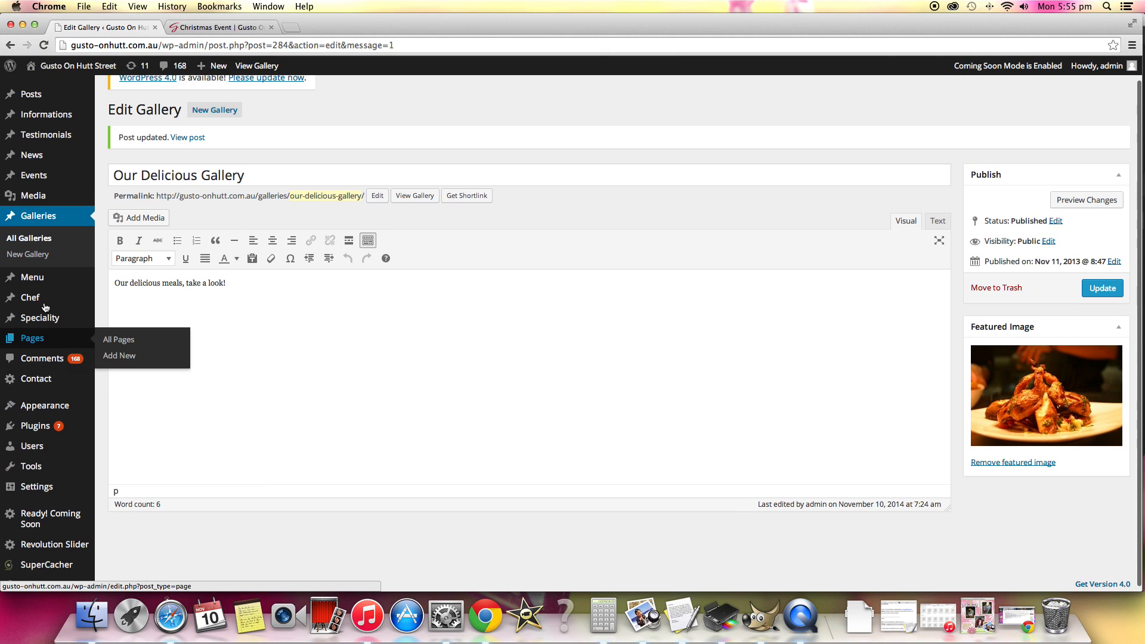
Open a blank new gallery entry and look over its title, content, publishing, featured image and subscriber notification options.
click(41, 256)
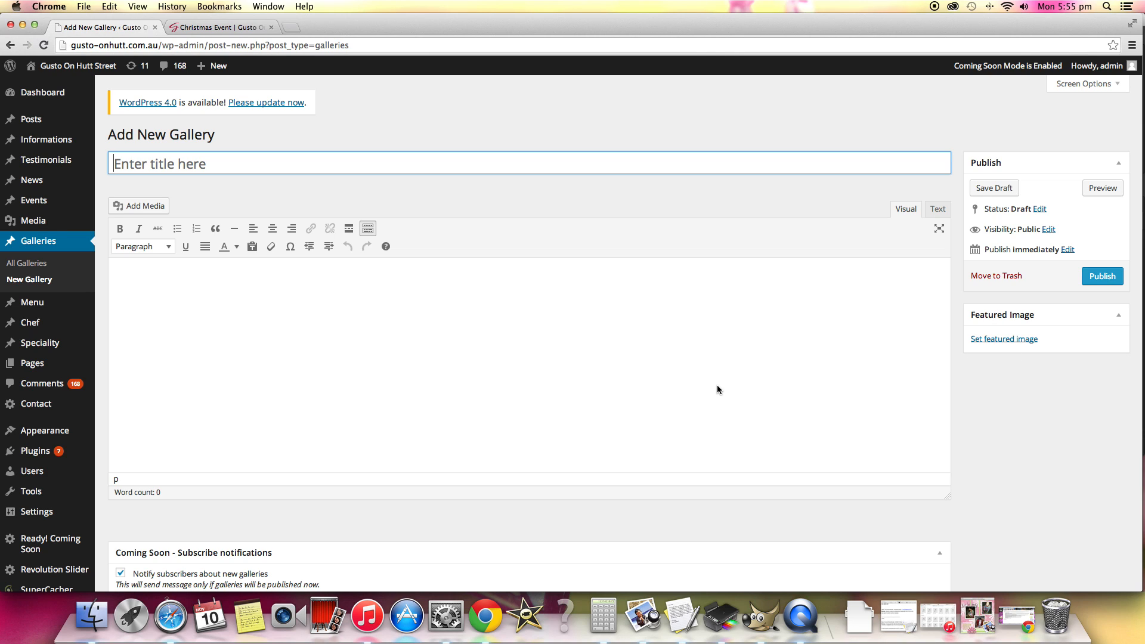
scroll(717, 384, down, 3)
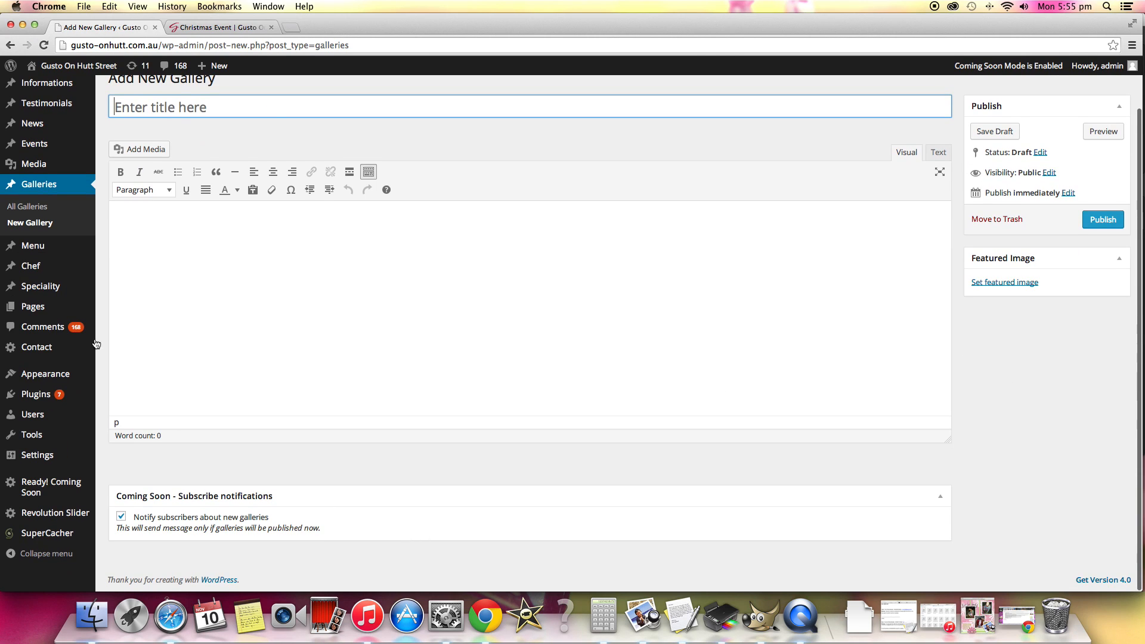